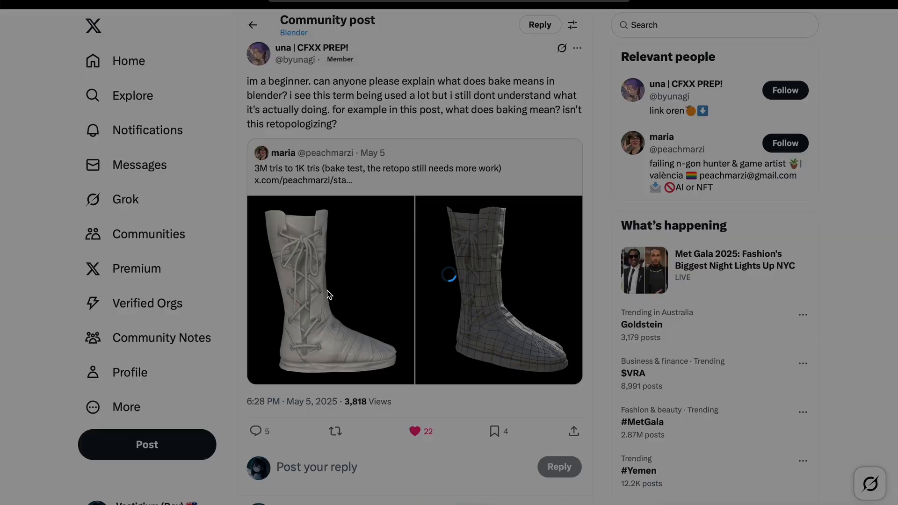
# Step: Examine the full-size wireframe image of the retopologized boot in the community post, and close it
pyautogui.click(778, 160)
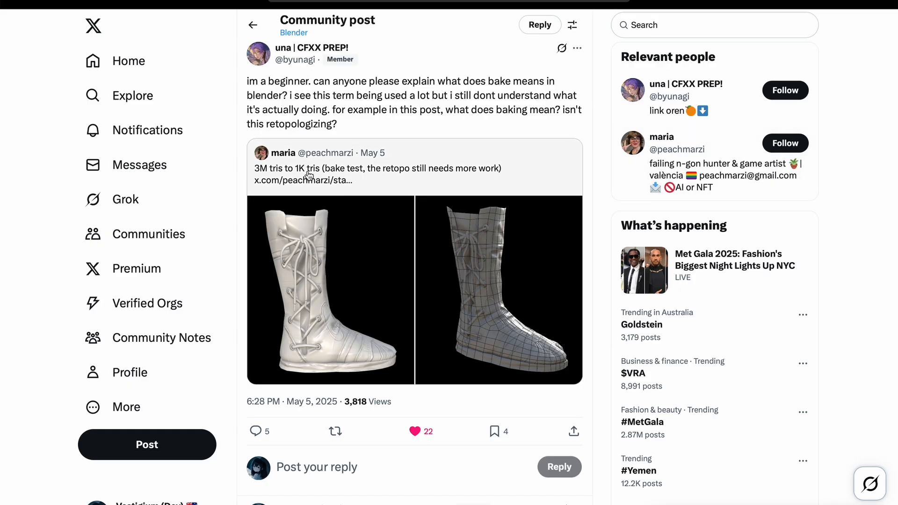
pyautogui.moveTo(333, 154)
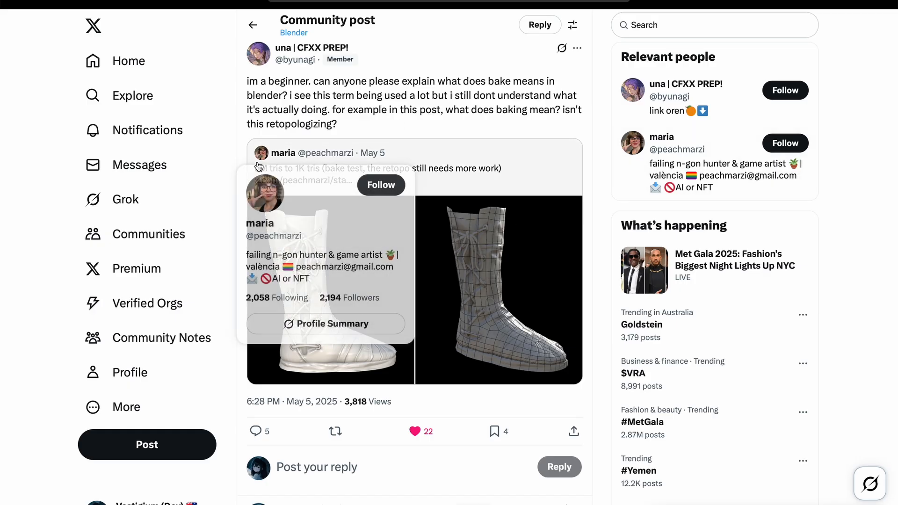
pyautogui.click(501, 273)
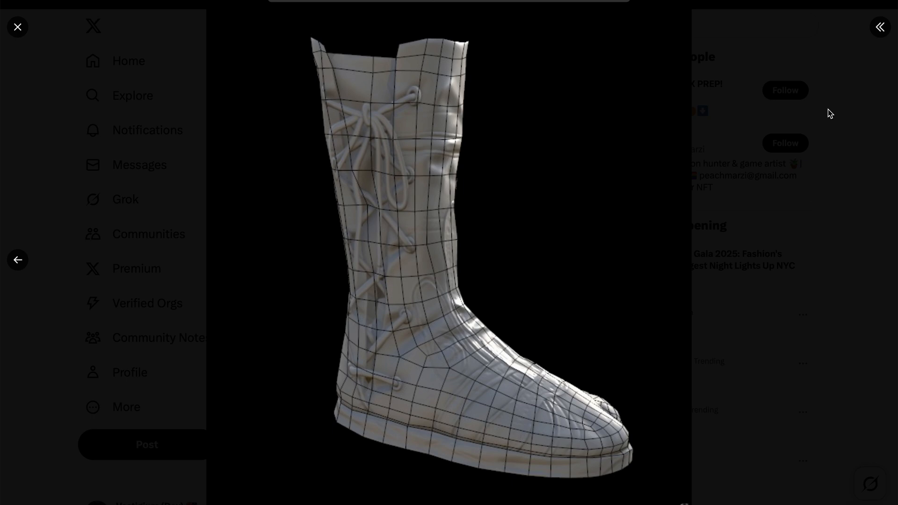
pyautogui.click(830, 114)
# Step: Find the stone texture example in the replies and inspect its normal map image up close
pyautogui.scroll(-10, 364, 344)
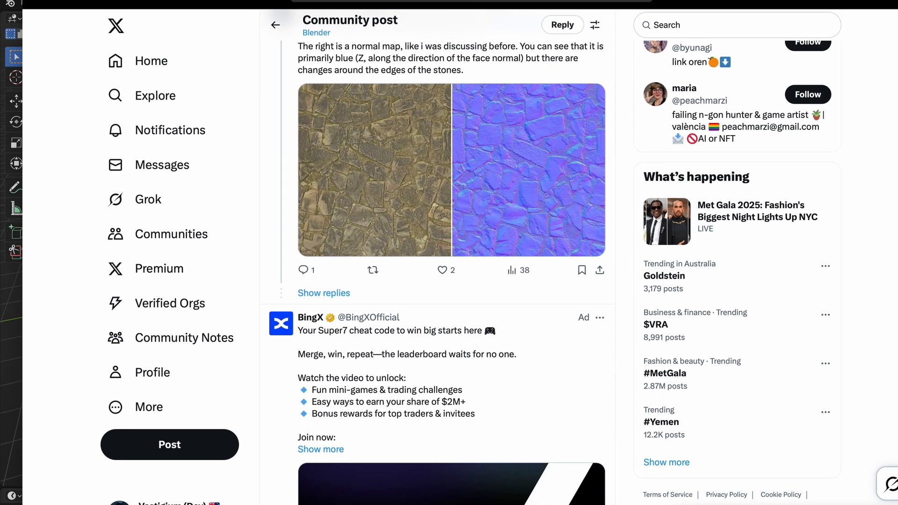
pyautogui.scroll(2, 383, 171)
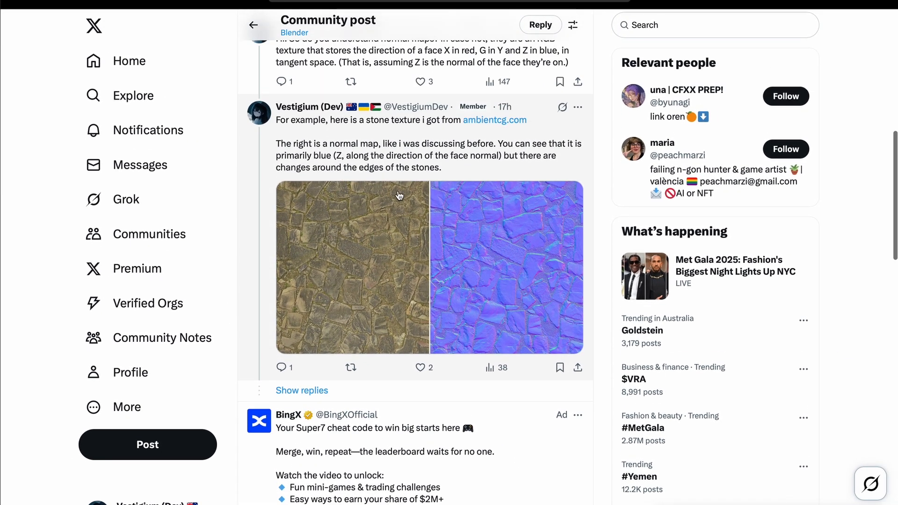
pyautogui.click(519, 283)
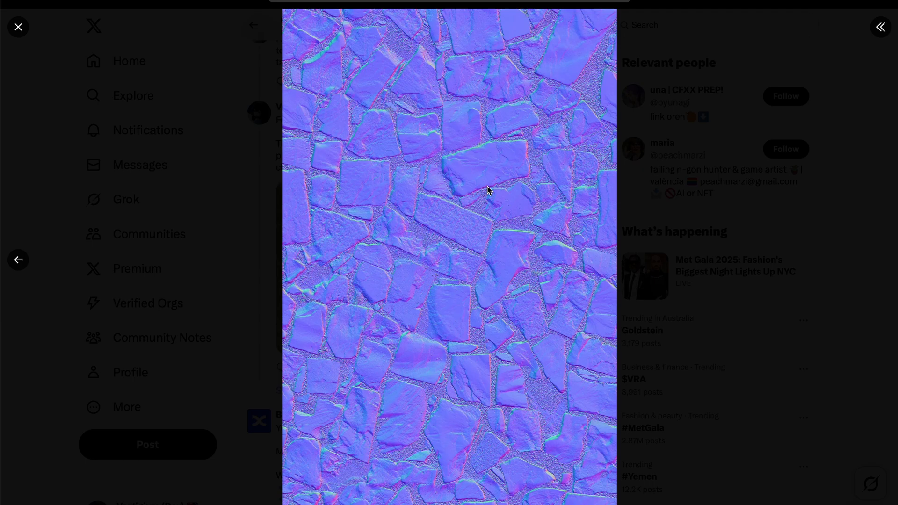
pyautogui.keyDown('ctrl'); pyautogui.scroll(10, 459, 185); pyautogui.keyUp('ctrl')
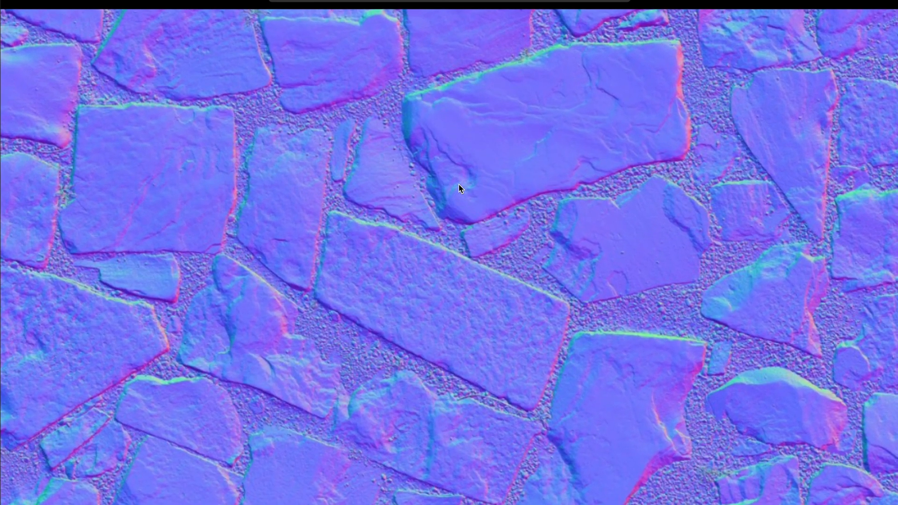
pyautogui.keyDown('ctrl'); pyautogui.scroll(-10, 459, 186); pyautogui.keyUp('ctrl')
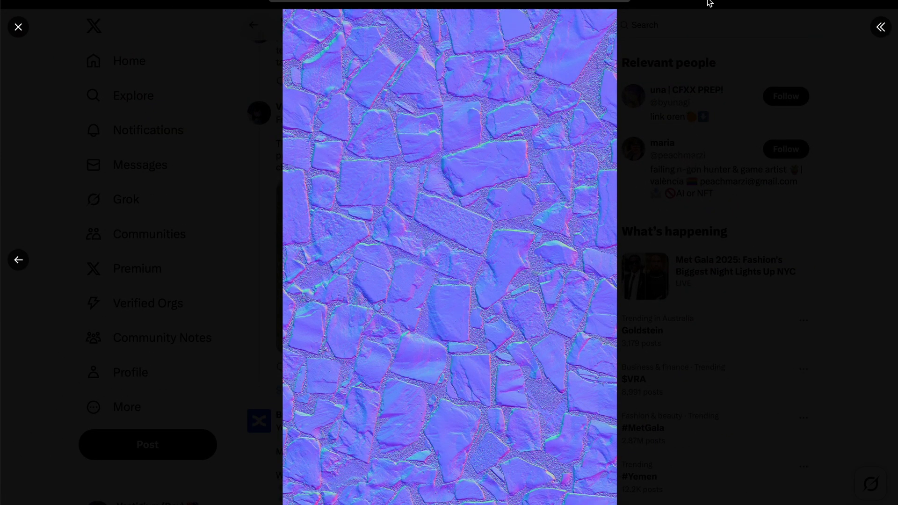
pyautogui.click(706, 39)
# Step: Switch to Blender and delete the default camera, cube and light
pyautogui.moveTo(185, 1); pyautogui.dragTo(617, 232)
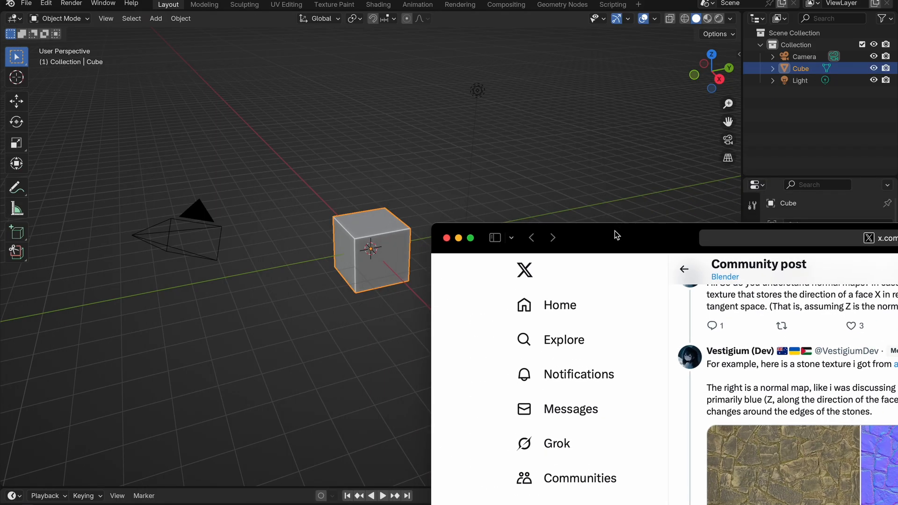
pyautogui.click(441, 193)
pyautogui.click(359, 139)
pyautogui.hscroll(-10, 359, 138)
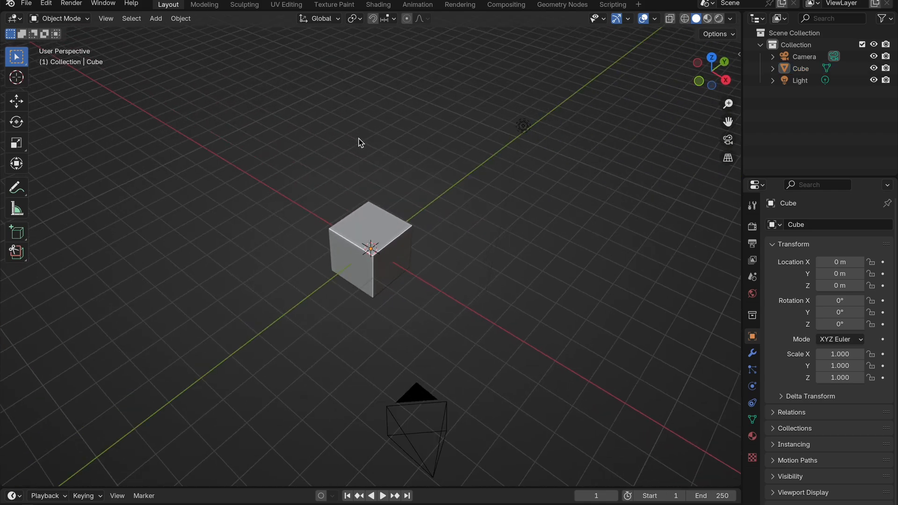
pyautogui.press('a')
pyautogui.press('x')
pyautogui.click(426, 158)
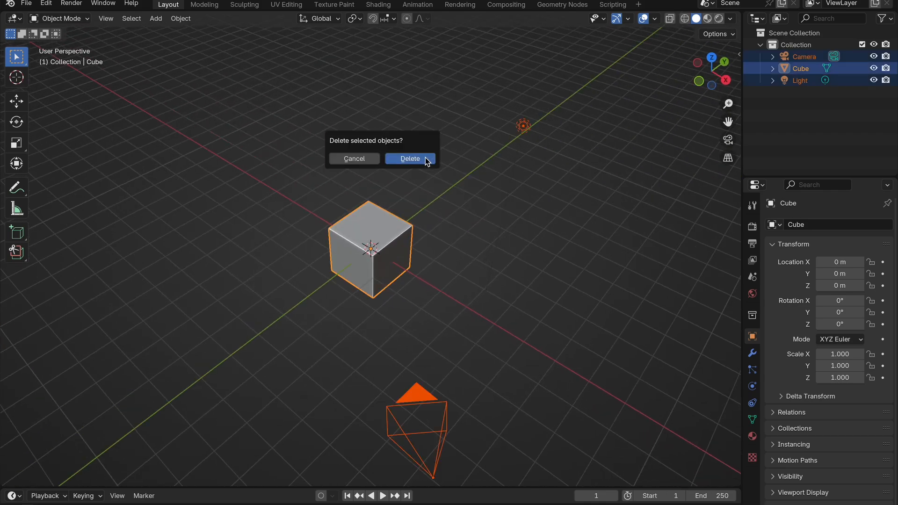
# Step: Add a mesh plane at the scene origin
pyautogui.hotkey('shift', 'a')
pyautogui.moveTo(448, 275)
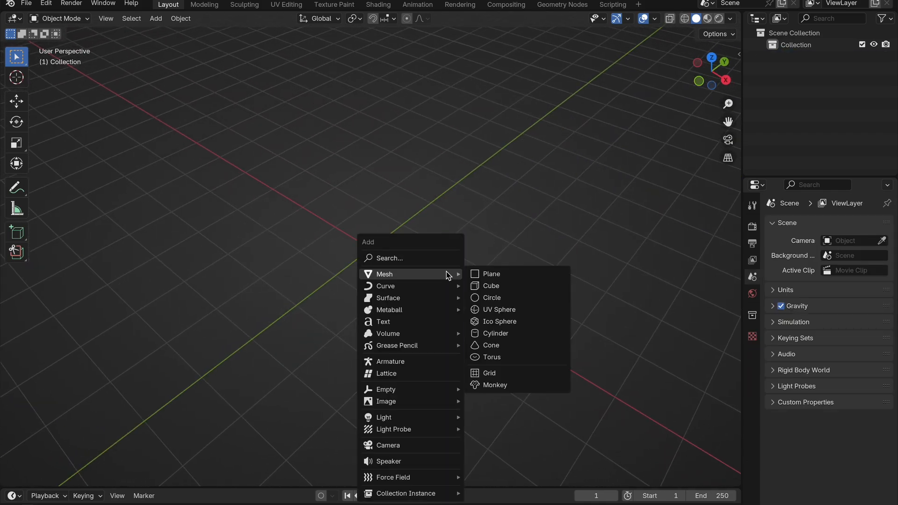
pyautogui.click(487, 274)
pyautogui.hscroll(-5, 484, 273)
pyautogui.scroll(-5, 544, 235)
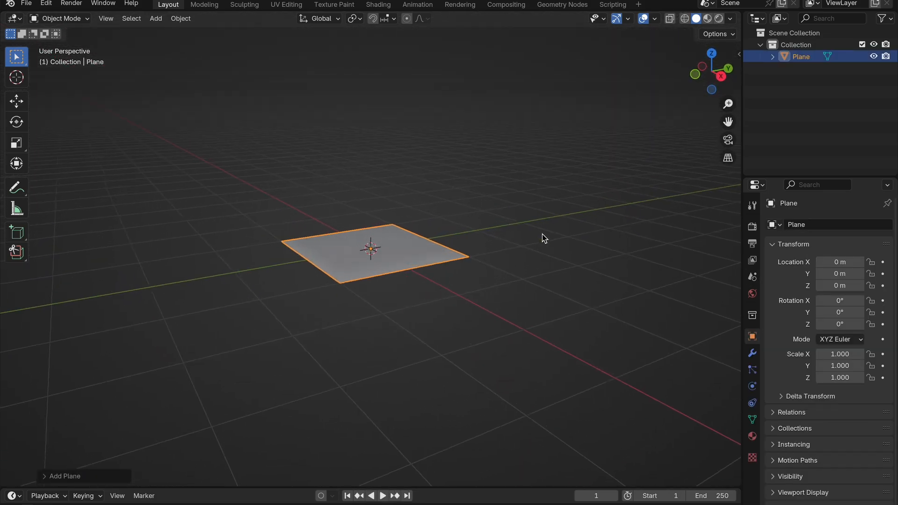
pyautogui.scroll(2, 543, 235)
pyautogui.scroll(4, 507, 257)
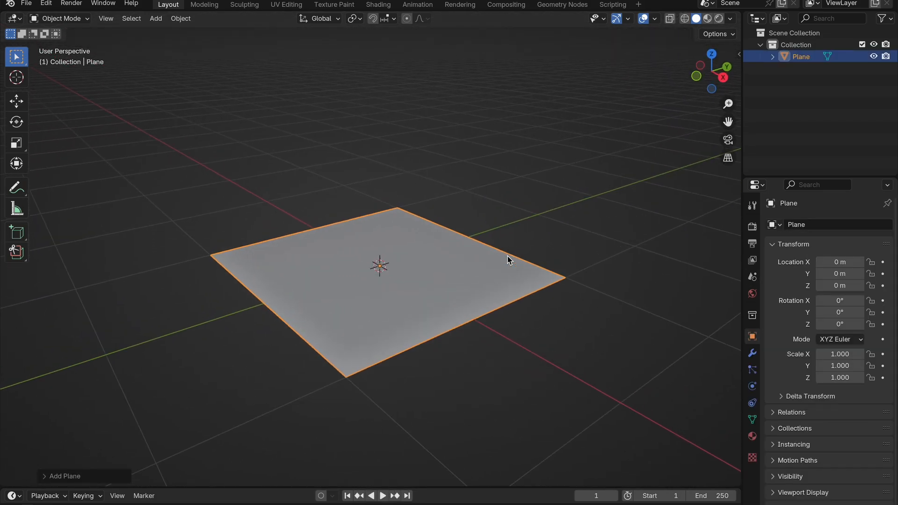
# Step: Enter Edit Mode and subdivide the whole plane repeatedly into a very dense grid
pyautogui.press('Tab')
pyautogui.scroll(-5, 507, 256)
pyautogui.scroll(6, 507, 256)
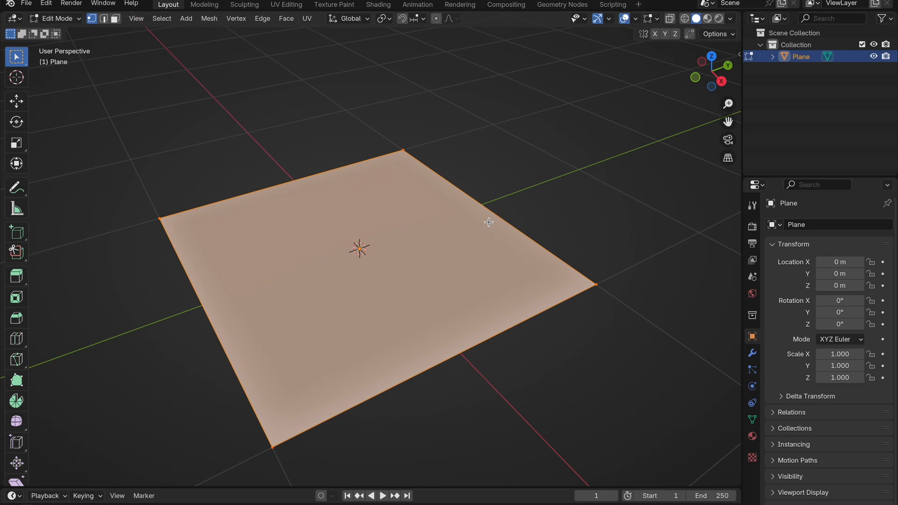
pyautogui.rightClick(485, 220)
pyautogui.click(459, 223)
pyautogui.rightClick(457, 223)
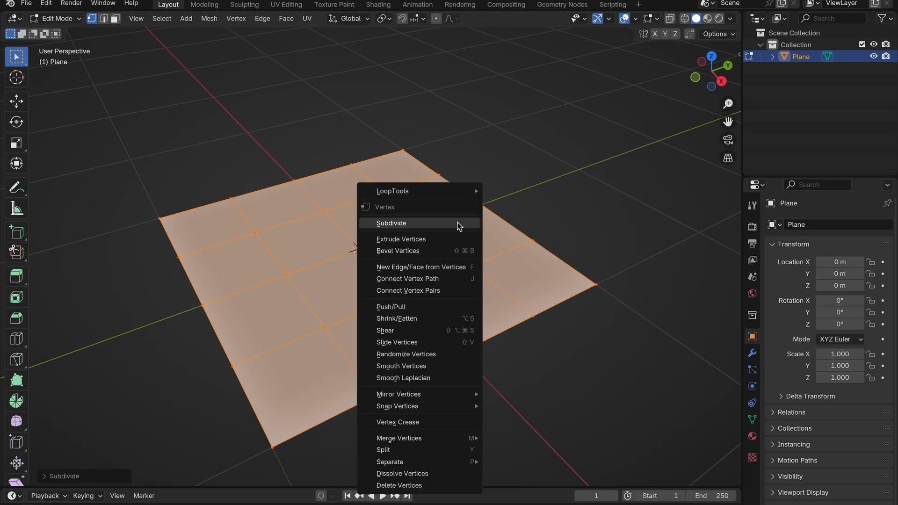
pyautogui.click(458, 222)
pyautogui.rightClick(457, 223)
pyautogui.click(457, 223)
pyautogui.rightClick(458, 223)
pyautogui.click(457, 223)
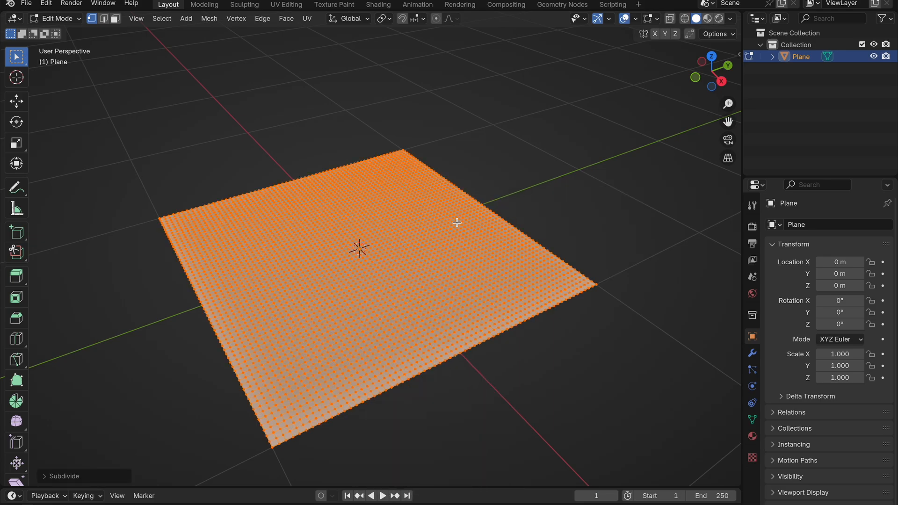
pyautogui.rightClick(457, 223)
pyautogui.click(457, 223)
# Step: Switch the plane to Sculpt Mode and set the draw brush to a 230 px radius and 0.767 strength
pyautogui.scroll(4, 457, 221)
pyautogui.moveTo(458, 222)
pyautogui.mouseDown(button='middle')
pyautogui.moveTo(437, 246)
pyautogui.moveTo(467, 214)
pyautogui.mouseUp(button='middle')
pyautogui.scroll(-2, 457, 222)
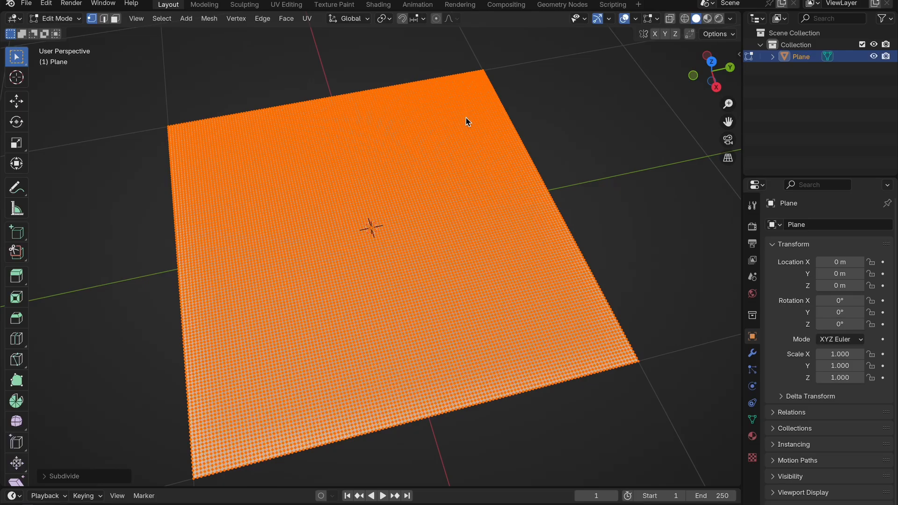
pyautogui.hotkey('ctrl', 'Tab')
pyautogui.keyDown('shift'); pyautogui.moveTo(410, 220); pyautogui.dragTo(437, 238, button='middle'); pyautogui.keyUp('shift')
pyautogui.scroll(2, 407, 222)
pyautogui.press('f')
pyautogui.click(448, 247)
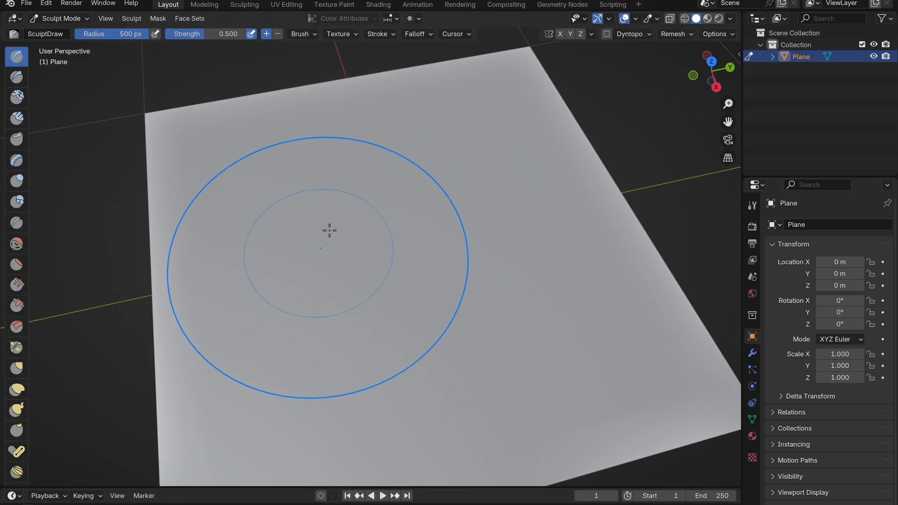
pyautogui.hotkey('shift', 'f')
pyautogui.click(418, 227)
pyautogui.press('f')
pyautogui.click(396, 242)
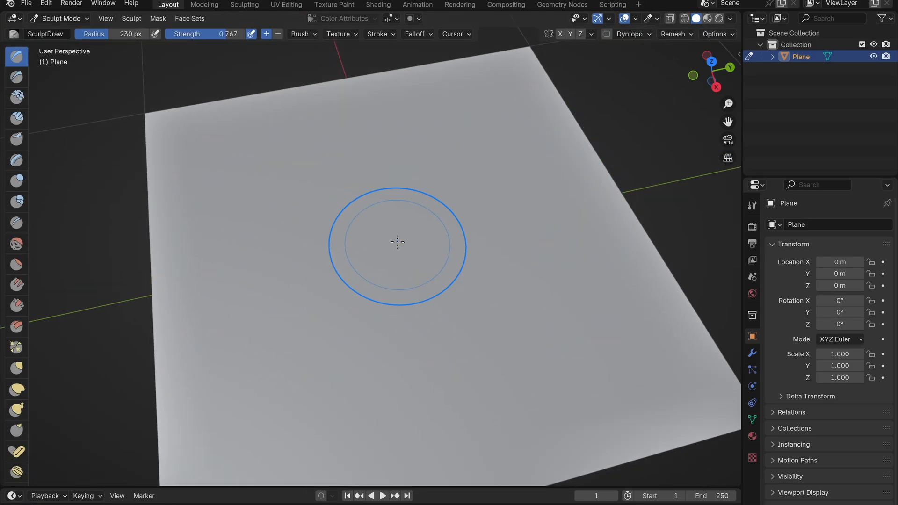
# Step: Sculpt broad raised bumps across the plane and carve some areas between them inward
pyautogui.moveTo(397, 243); pyautogui.dragTo(405, 238, button='middle')
pyautogui.scroll(-1, 379, 243)
pyautogui.moveTo(380, 243)
pyautogui.mouseDown()
pyautogui.moveTo(309, 148)
pyautogui.moveTo(482, 138)
pyautogui.moveTo(469, 245)
pyautogui.moveTo(511, 326)
pyautogui.mouseUp()
pyautogui.moveTo(511, 326); pyautogui.dragTo(396, 304, button='middle')
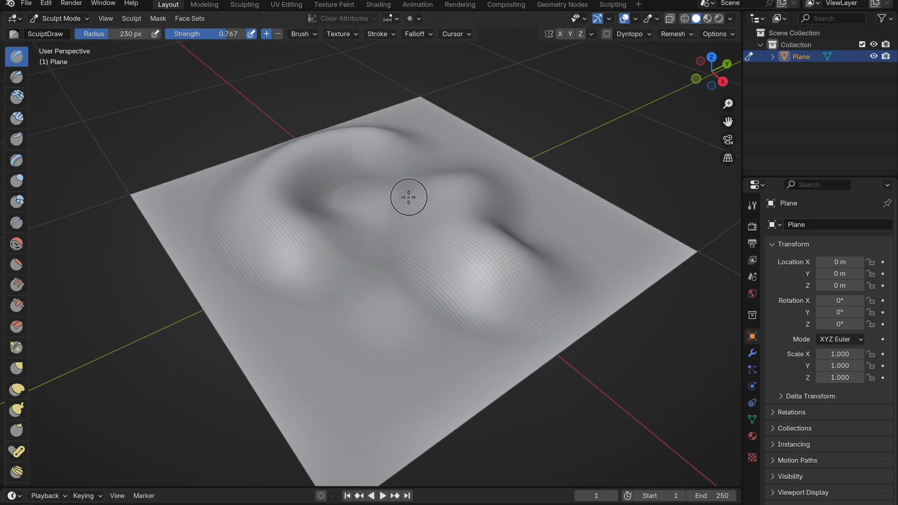
pyautogui.moveTo(288, 210)
pyautogui.keyDown('ctrl'); pyautogui.mouseDown()
pyautogui.moveTo(289, 191)
pyautogui.moveTo(347, 162)
pyautogui.moveTo(469, 224)
pyautogui.moveTo(427, 267)
pyautogui.moveTo(528, 225)
pyautogui.moveTo(493, 214)
pyautogui.mouseUp(); pyautogui.keyUp('ctrl')
pyautogui.moveTo(493, 214); pyautogui.dragTo(637, 233, button='middle')
# Step: Return to Object Mode and shade the sculpted plane smooth
pyautogui.hotkey('ctrl', 'Tab')
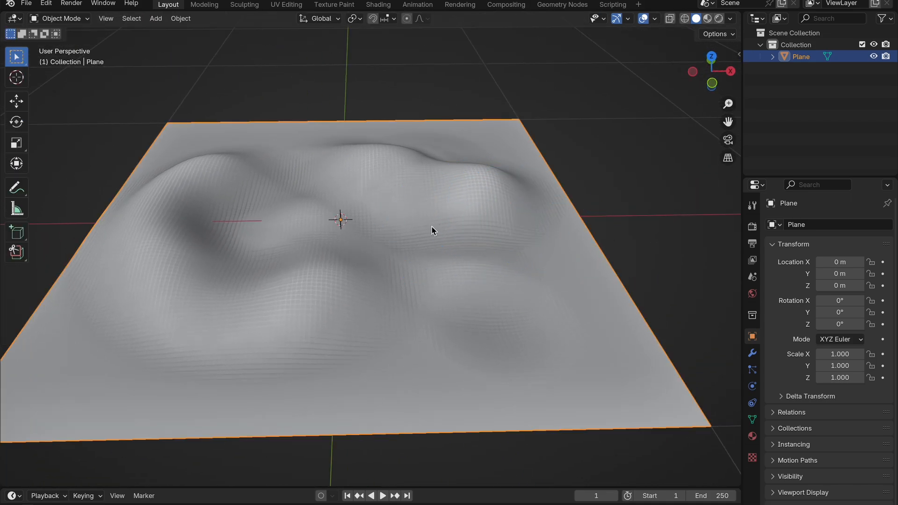
pyautogui.moveTo(431, 226); pyautogui.dragTo(431, 225, button='middle')
pyautogui.rightClick(367, 217)
pyautogui.click(352, 217)
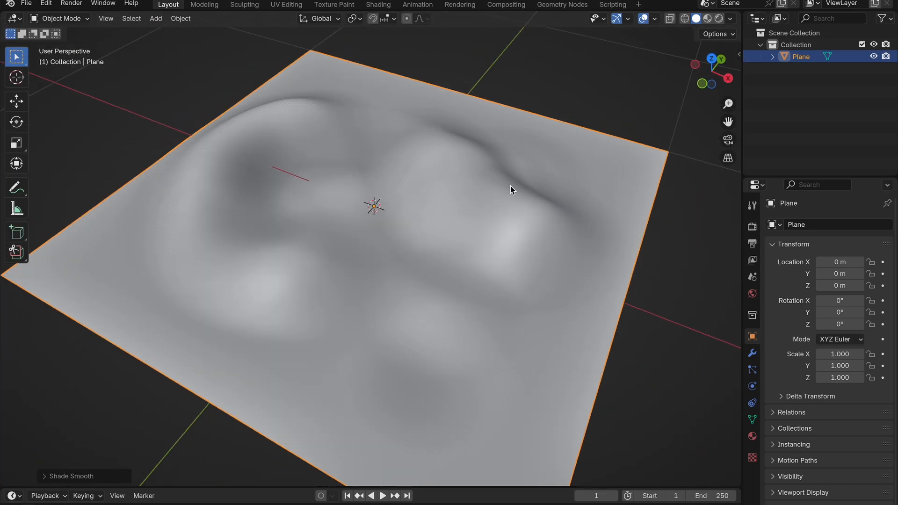
pyautogui.moveTo(510, 186)
pyautogui.mouseDown(button='middle')
pyautogui.moveTo(514, 196)
pyautogui.moveTo(509, 186)
pyautogui.moveTo(541, 183)
pyautogui.moveTo(540, 307)
pyautogui.moveTo(401, 255)
pyautogui.mouseUp(button='middle')
pyautogui.click(542, 184)
pyautogui.click(540, 302)
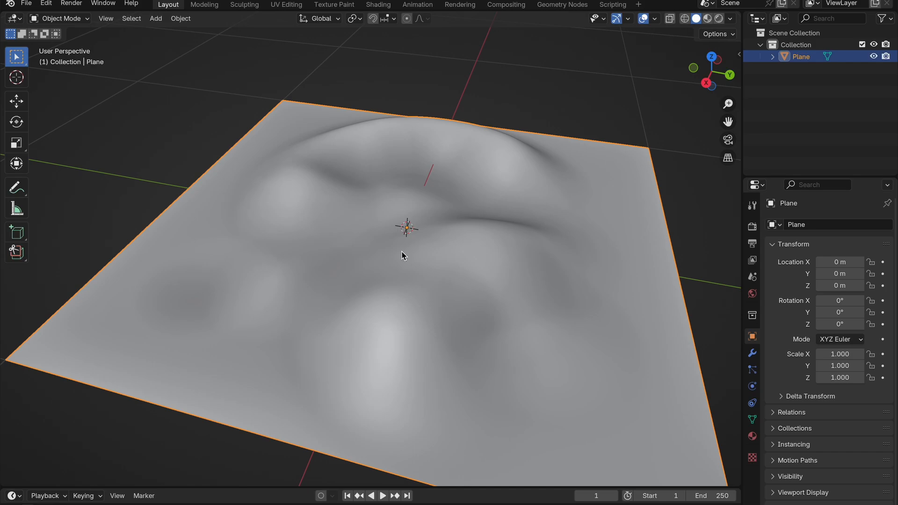
# Step: Add a second, flat mesh plane at the location of the sculpted one
pyautogui.scroll(-3, 407, 253)
pyautogui.hotkey('shift', 'a')
pyautogui.moveTo(407, 253)
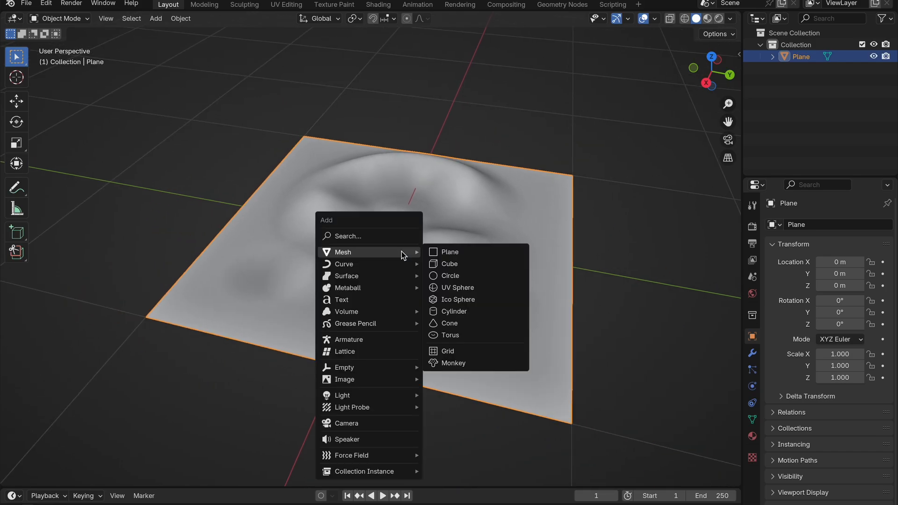
pyautogui.click(485, 255)
pyautogui.scroll(-3, 484, 254)
pyautogui.press('g')
pyautogui.press('z')
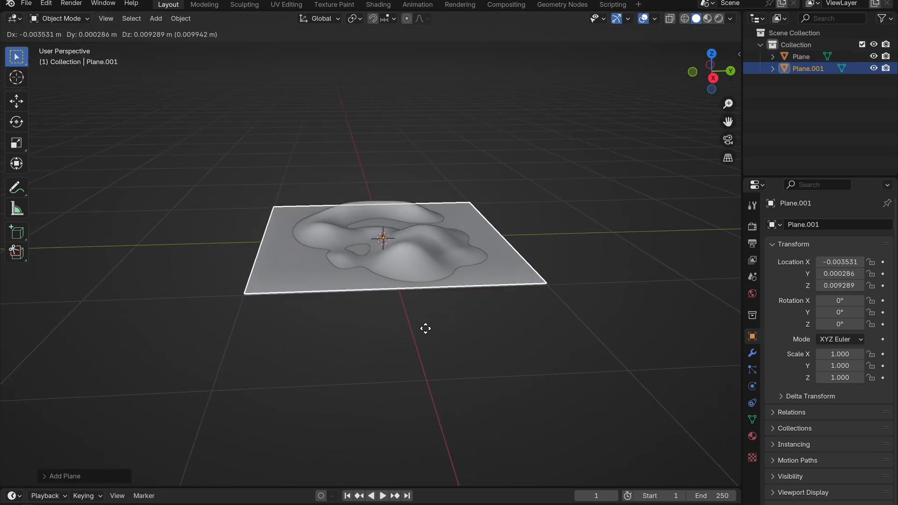
pyautogui.rightClick(431, 290)
# Step: Raise the flat plane along Z to about 0.17 m so it sits just above the sculpted peaks
pyautogui.moveTo(433, 292); pyautogui.dragTo(629, 170, button='middle')
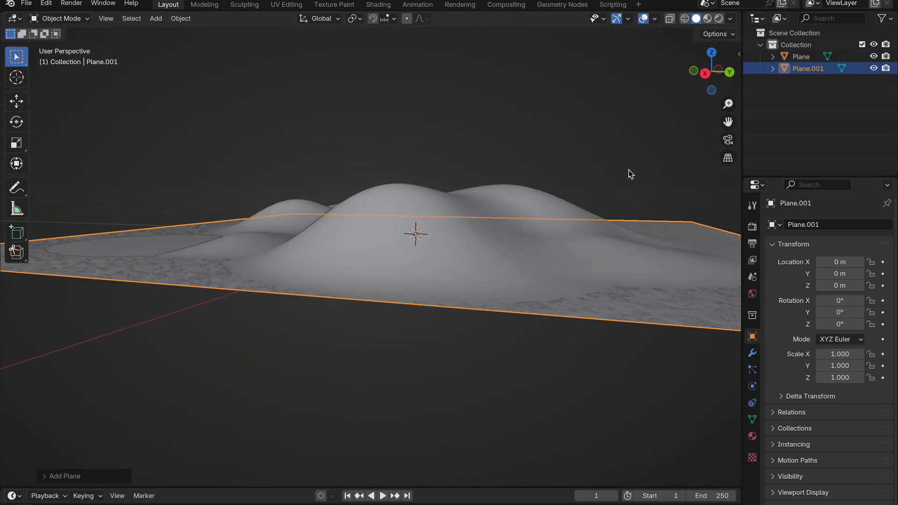
pyautogui.click(705, 77)
pyautogui.press('g')
pyautogui.press('z')
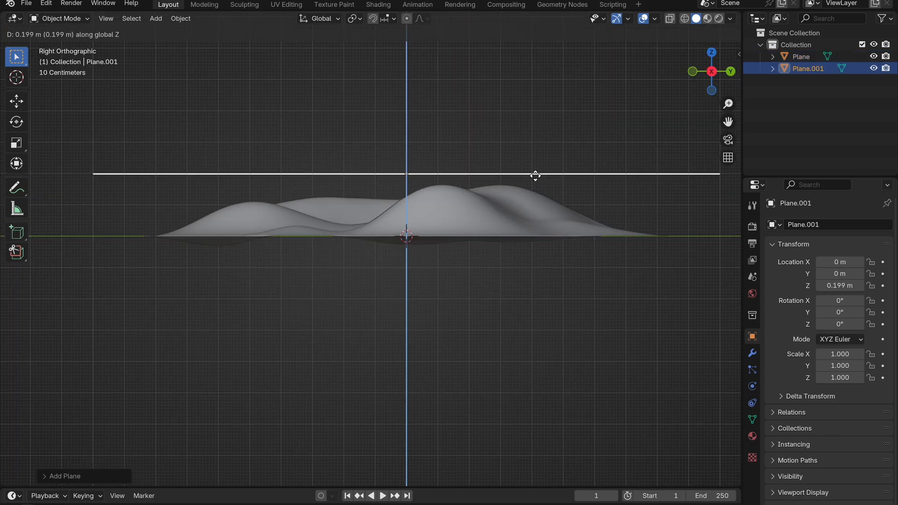
pyautogui.click(535, 175)
pyautogui.scroll(3, 536, 177)
pyautogui.press('g')
pyautogui.press('z')
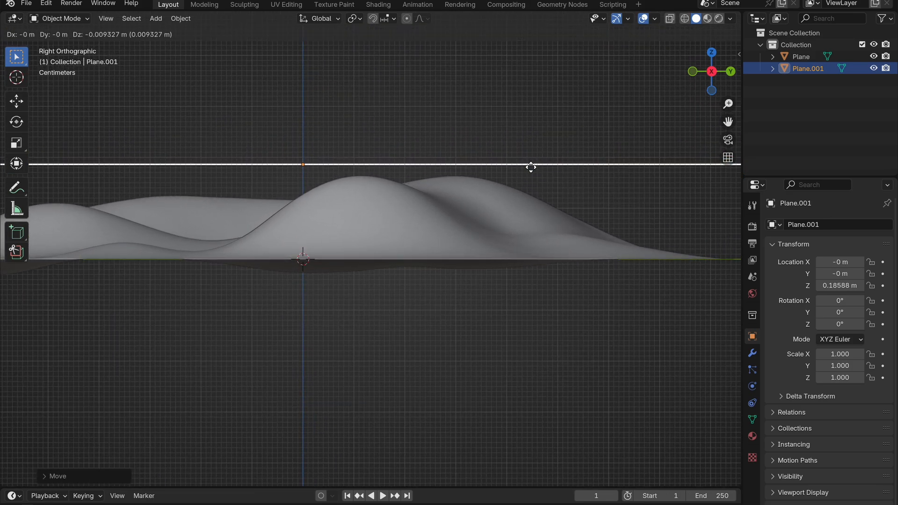
pyautogui.click(530, 174)
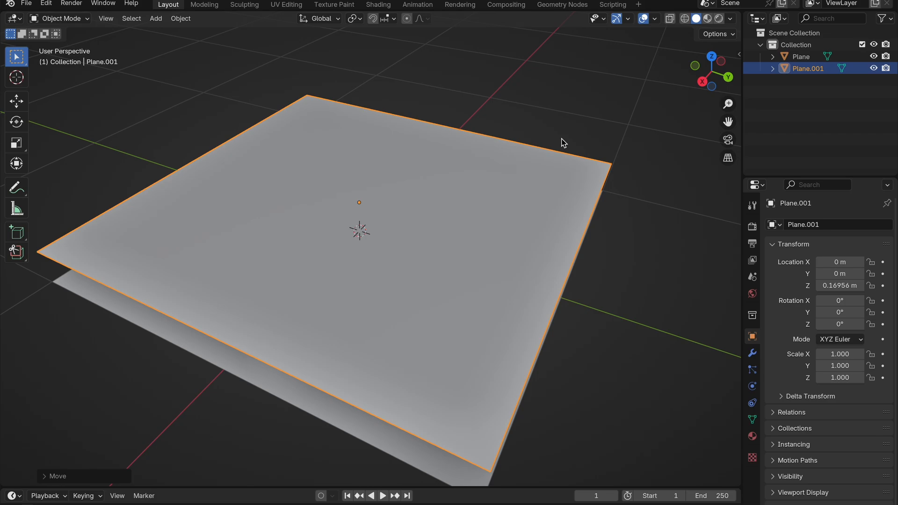
# Step: Set the render engine to Cycles and its device to GPU Compute
pyautogui.click(753, 227)
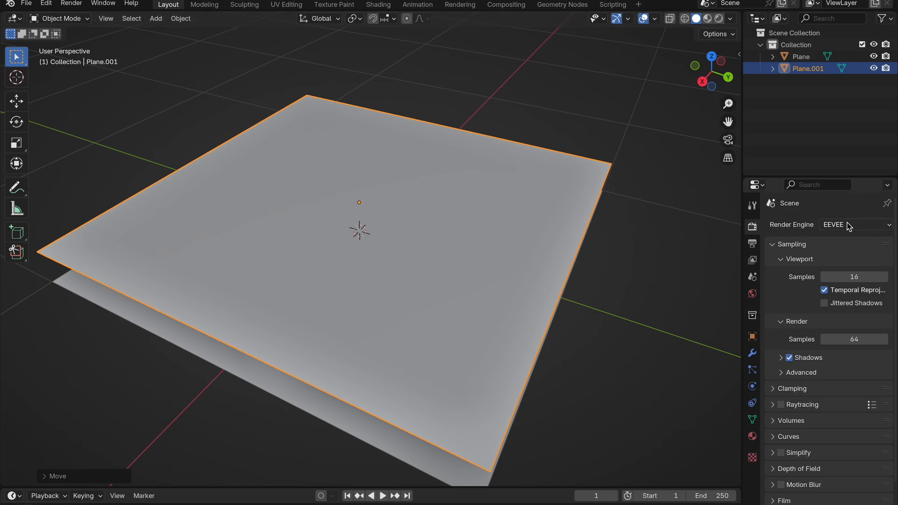
pyautogui.click(863, 227)
pyautogui.click(847, 266)
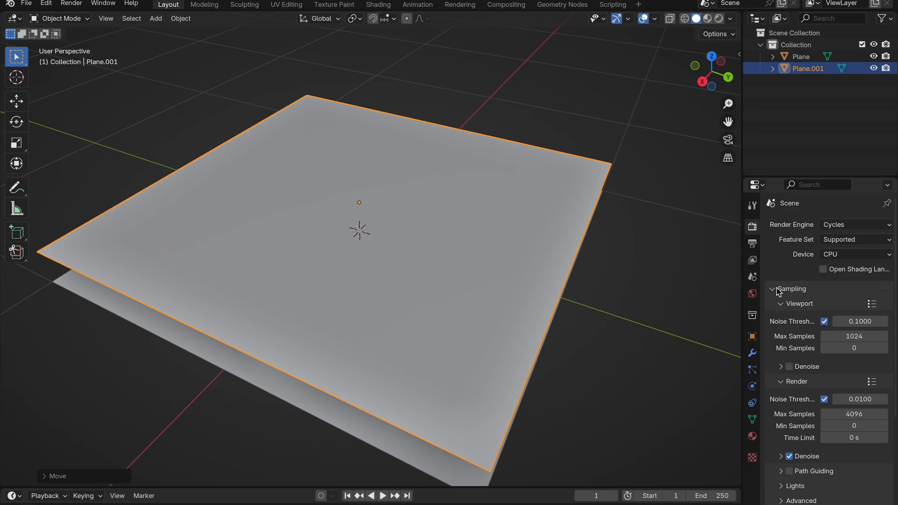
pyautogui.click(858, 258)
pyautogui.click(858, 282)
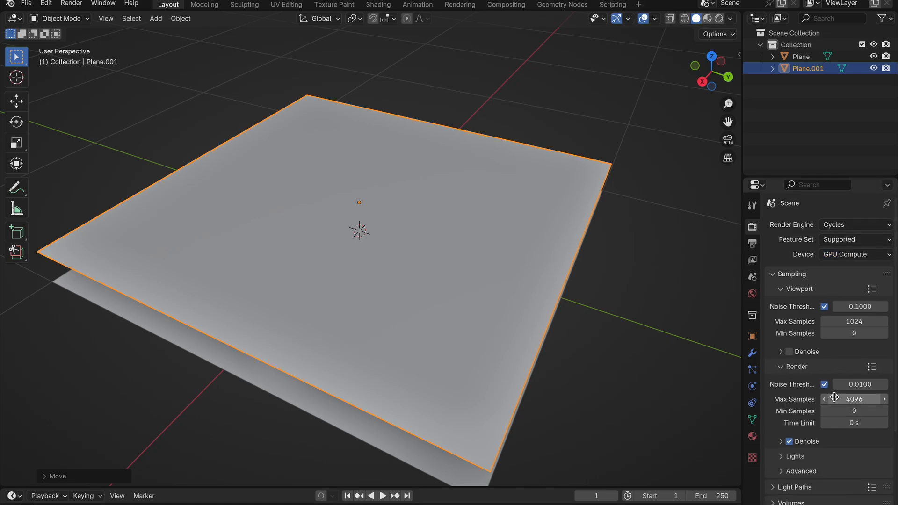
# Step: Set the render's maximum samples to 1
pyautogui.click(864, 399)
pyautogui.press('BackSpace')
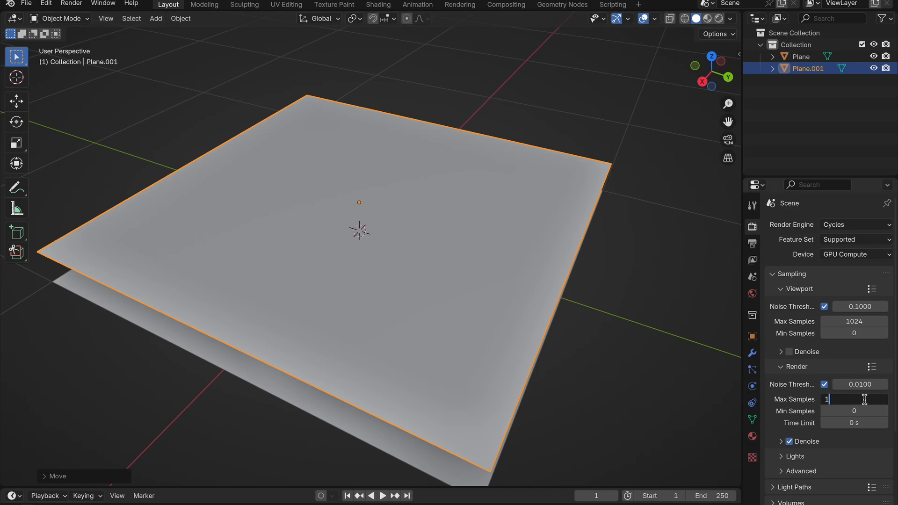
pyautogui.write('1')
pyautogui.press('Return')
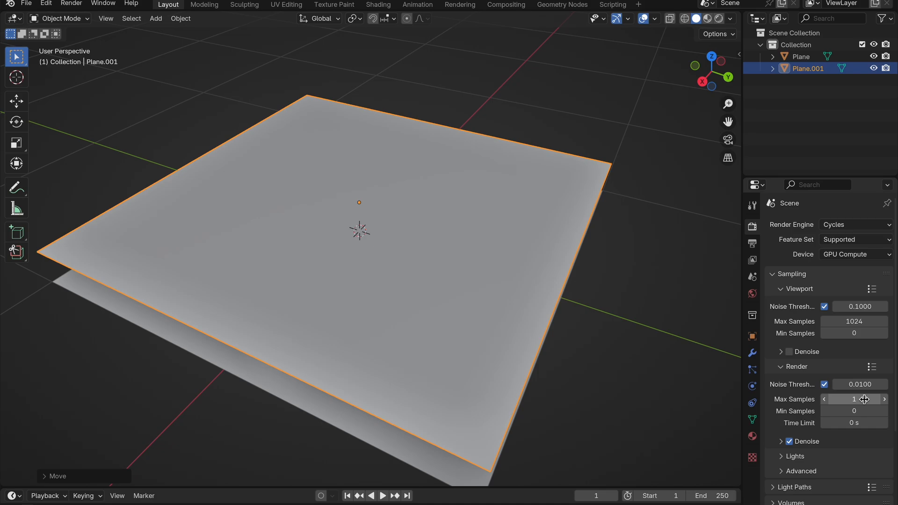
# Step: Set the bake type to Normal in the render's Bake settings
pyautogui.click(797, 275)
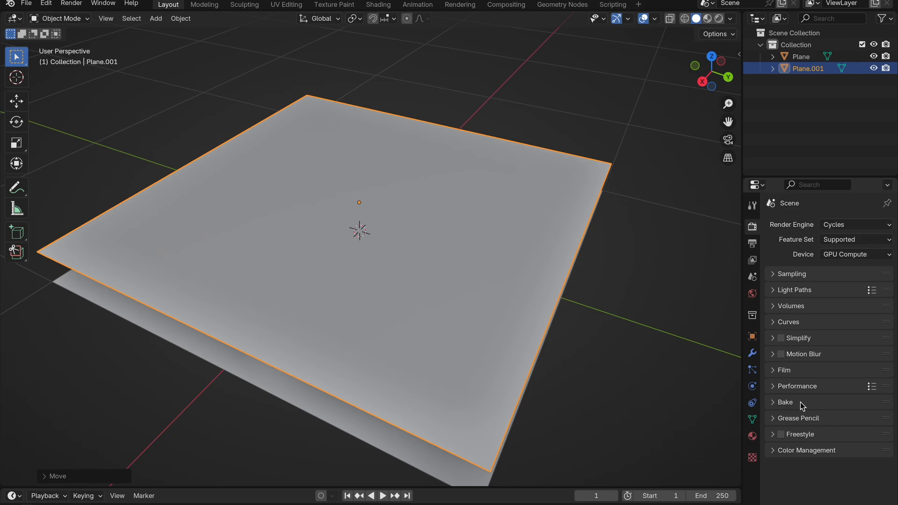
pyautogui.click(777, 404)
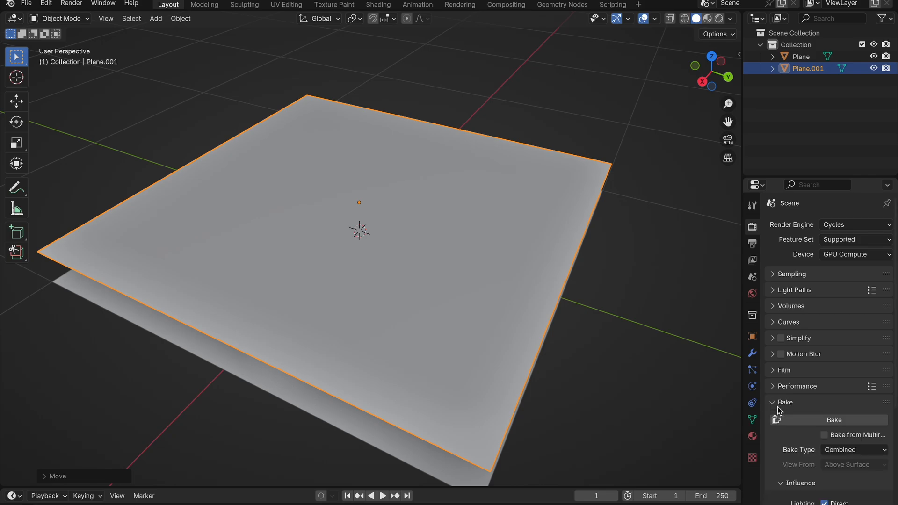
pyautogui.scroll(-8, 778, 406)
pyautogui.scroll(-2, 778, 410)
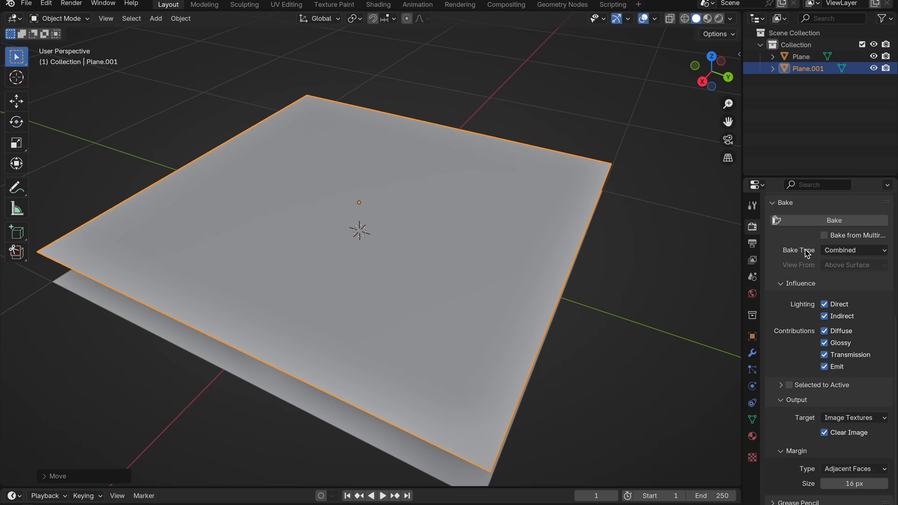
pyautogui.click(843, 253)
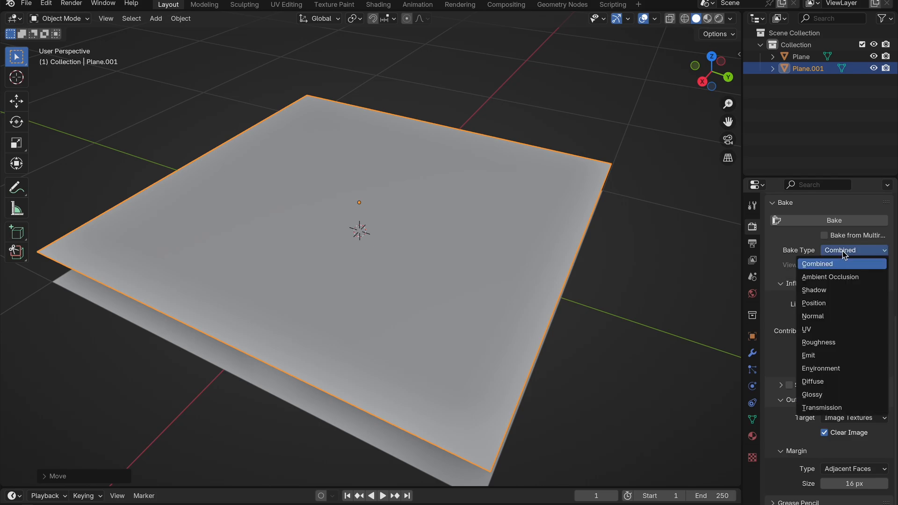
pyautogui.click(817, 318)
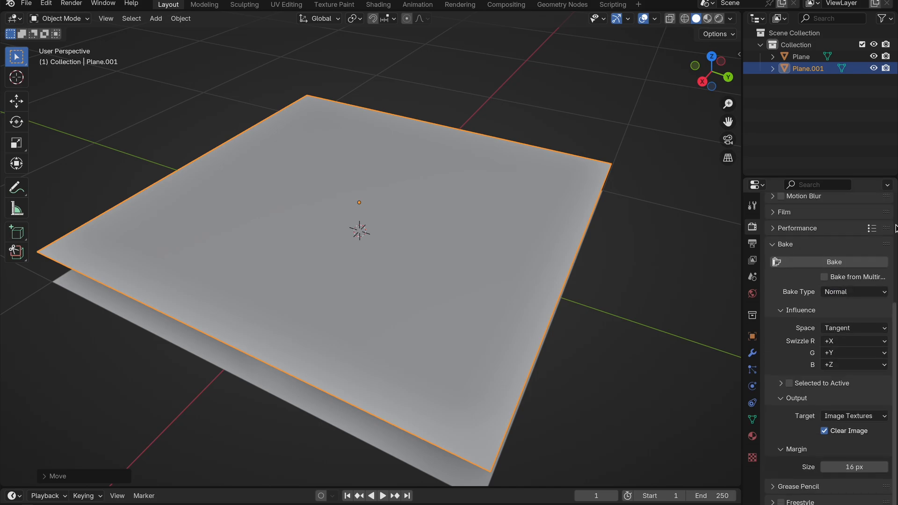
# Step: Enable Selected to Active for the bake and expand its cage and ray distance options
pyautogui.moveTo(396, 364); pyautogui.dragTo(395, 352, button='middle')
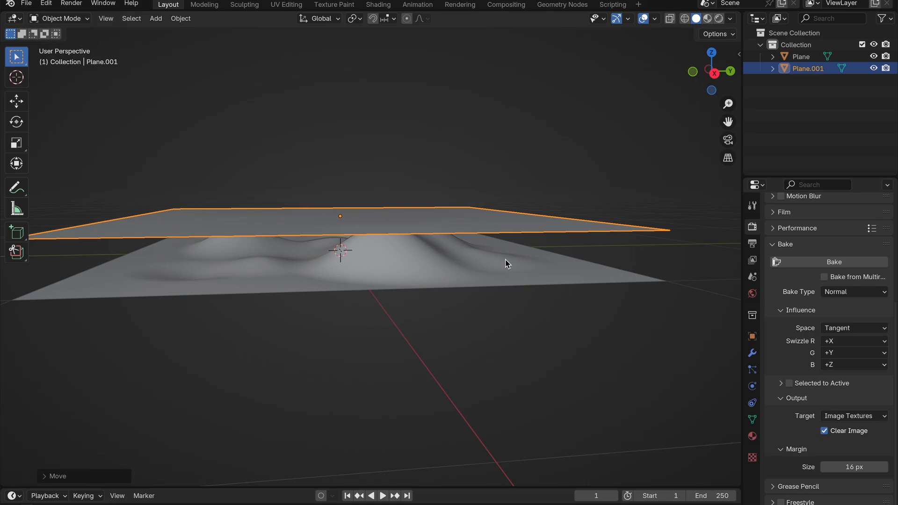
pyautogui.click(789, 384)
pyautogui.click(781, 383)
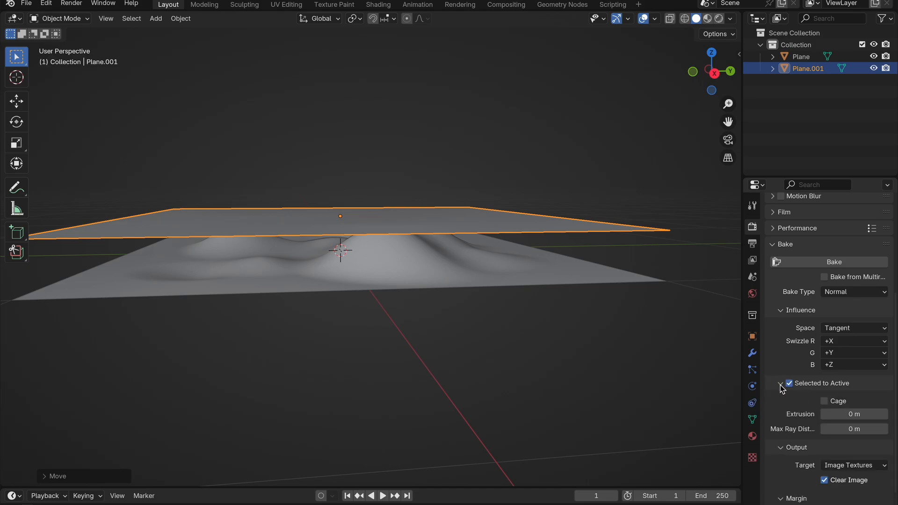
pyautogui.scroll(-3, 779, 388)
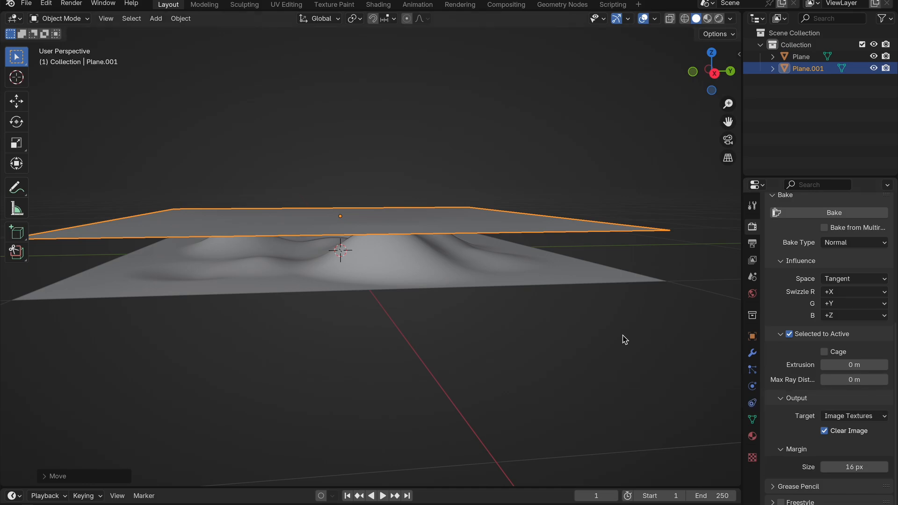
# Step: Duplicate the flat plane, place the copy beside the original stack and enter Edit Mode on it
pyautogui.scroll(-6, 623, 335)
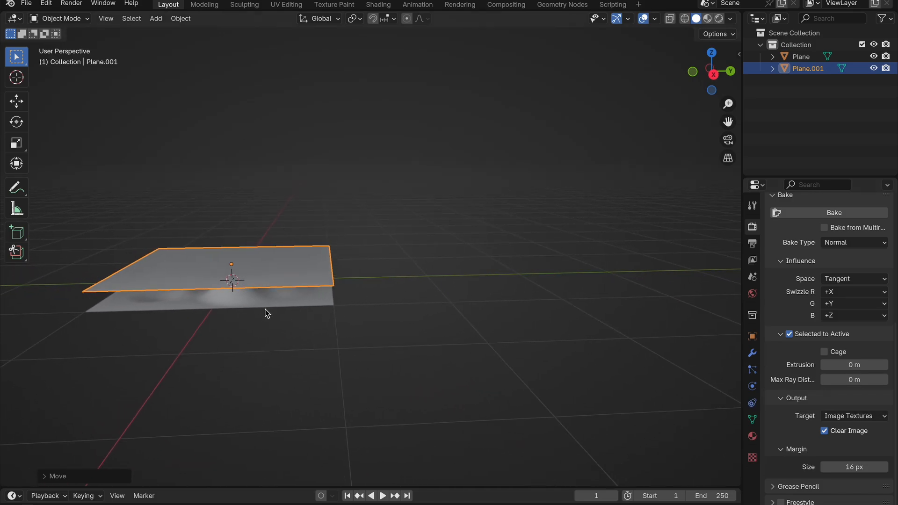
pyautogui.hotkey('shift', 'd')
pyautogui.click(499, 202)
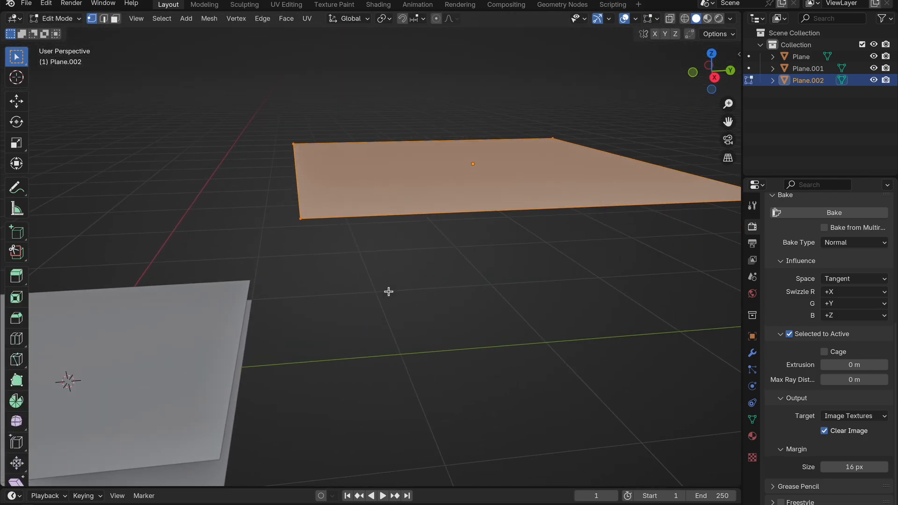
# Step: Annotate the plane copy with a vertical double arrow through its centre and three downward arrows along its front edge
pyautogui.press('d')
pyautogui.moveTo(311, 214)
pyautogui.mouseDown()
pyautogui.moveTo(317, 287)
pyautogui.moveTo(325, 278)
pyautogui.mouseUp()
pyautogui.moveTo(473, 164); pyautogui.dragTo(471, 76)
pyautogui.moveTo(473, 211); pyautogui.dragTo(474, 251)
pyautogui.moveTo(328, 214); pyautogui.dragTo(328, 297)
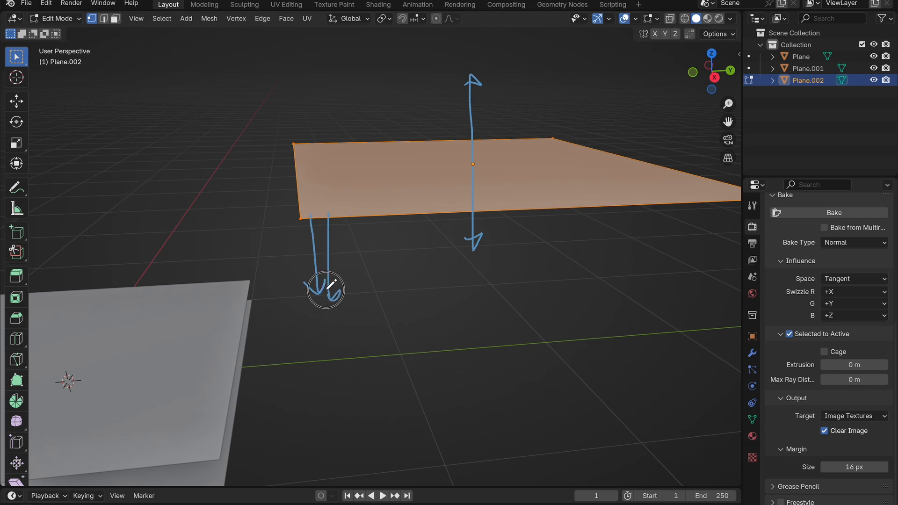
pyautogui.moveTo(365, 214)
pyautogui.mouseDown()
pyautogui.moveTo(365, 280)
pyautogui.moveTo(373, 269)
pyautogui.mouseUp()
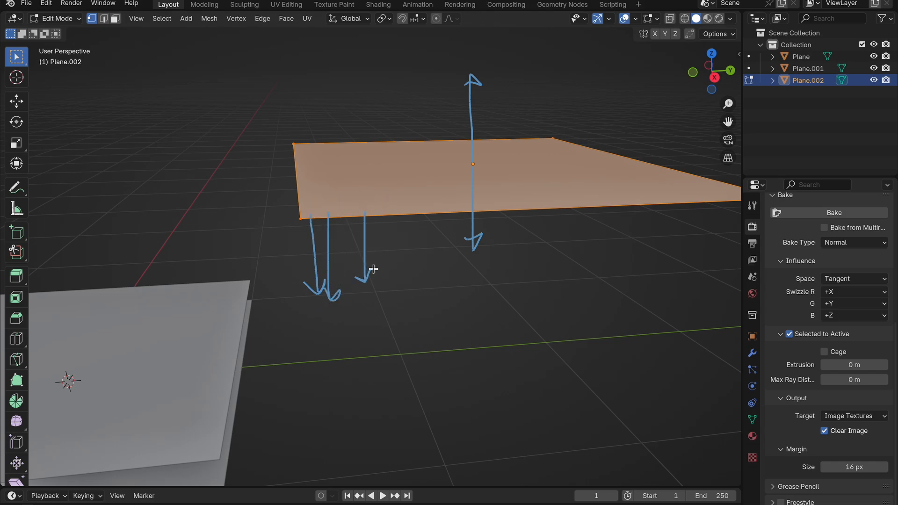
# Step: Annotate a ray running from a circled point on the original flat plane down to the sculpted surface below
pyautogui.moveTo(373, 269)
pyautogui.keyDown('shift'); pyautogui.mouseDown(button='middle')
pyautogui.moveTo(637, 119)
pyautogui.moveTo(408, 248)
pyautogui.moveTo(399, 261)
pyautogui.moveTo(337, 283)
pyautogui.mouseUp(button='middle'); pyautogui.keyUp('shift')
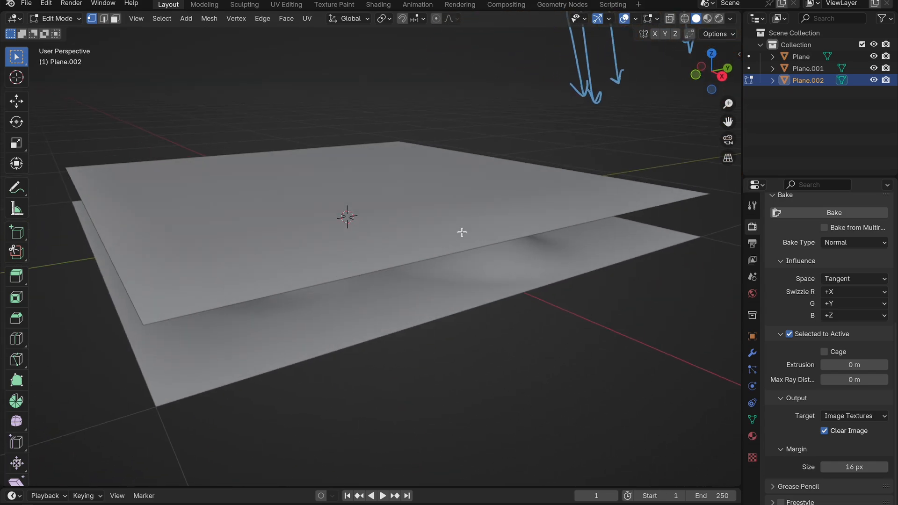
pyautogui.moveTo(518, 226)
pyautogui.mouseDown()
pyautogui.moveTo(516, 278)
pyautogui.moveTo(538, 297)
pyautogui.moveTo(496, 290)
pyautogui.moveTo(545, 301)
pyautogui.moveTo(528, 300)
pyautogui.mouseUp()
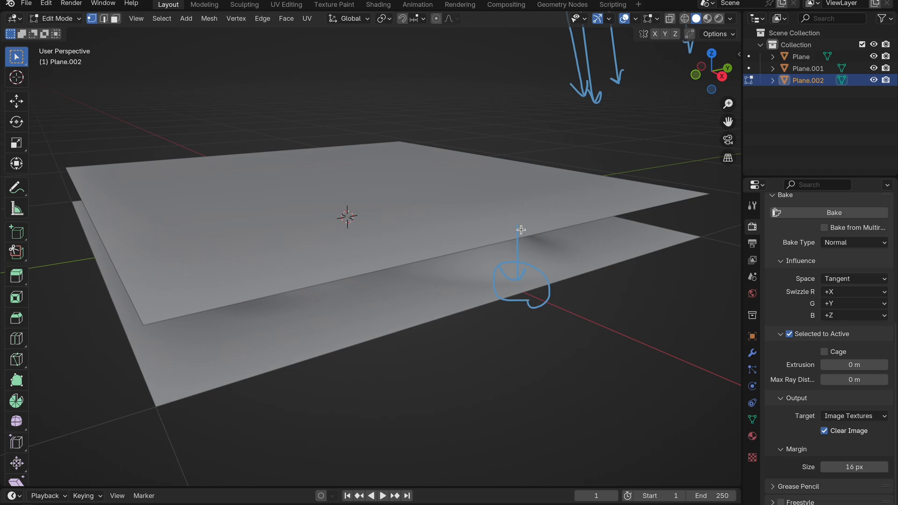
pyautogui.moveTo(519, 231)
pyautogui.mouseDown()
pyautogui.moveTo(509, 224)
pyautogui.moveTo(512, 232)
pyautogui.mouseUp()
pyautogui.moveTo(583, 234); pyautogui.dragTo(611, 243, button='middle')
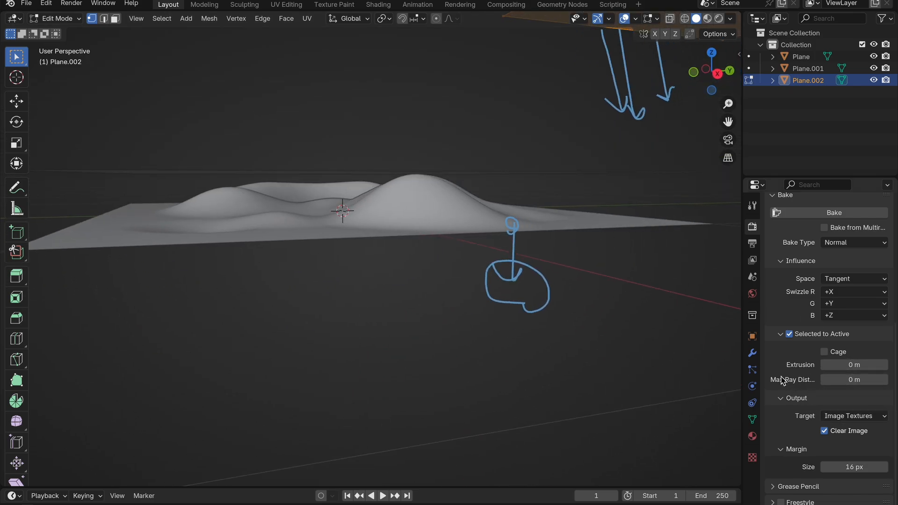
# Step: Widen the properties editor to read the full option names and erase the ray annotation near the sculpted plane
pyautogui.moveTo(741, 352); pyautogui.dragTo(692, 349)
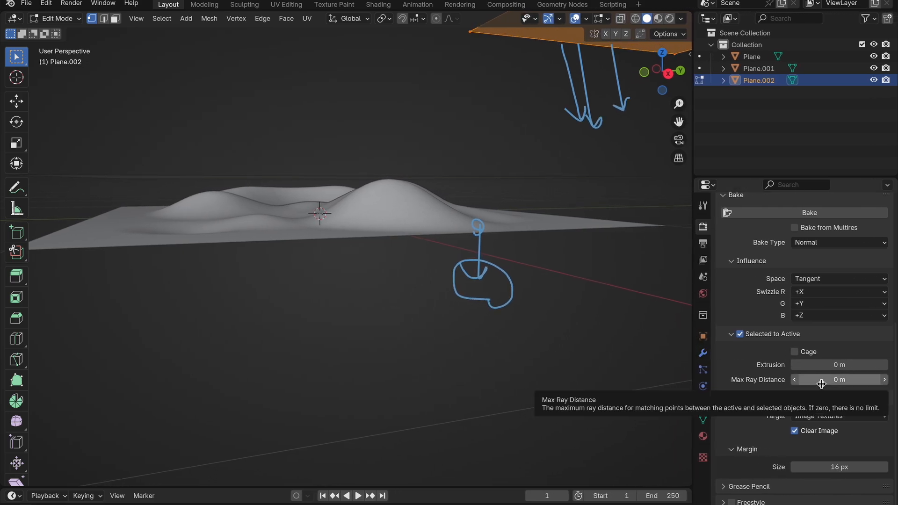
pyautogui.moveTo(595, 339)
pyautogui.mouseDown(button='middle')
pyautogui.moveTo(615, 358)
pyautogui.moveTo(625, 346)
pyautogui.mouseUp(button='middle')
pyautogui.moveTo(487, 282)
pyautogui.mouseDown(button='right')
pyautogui.moveTo(387, 361)
pyautogui.moveTo(427, 401)
pyautogui.moveTo(385, 381)
pyautogui.moveTo(436, 354)
pyautogui.moveTo(434, 325)
pyautogui.mouseUp(button='right')
pyautogui.moveTo(433, 325); pyautogui.dragTo(433, 325, button='middle')
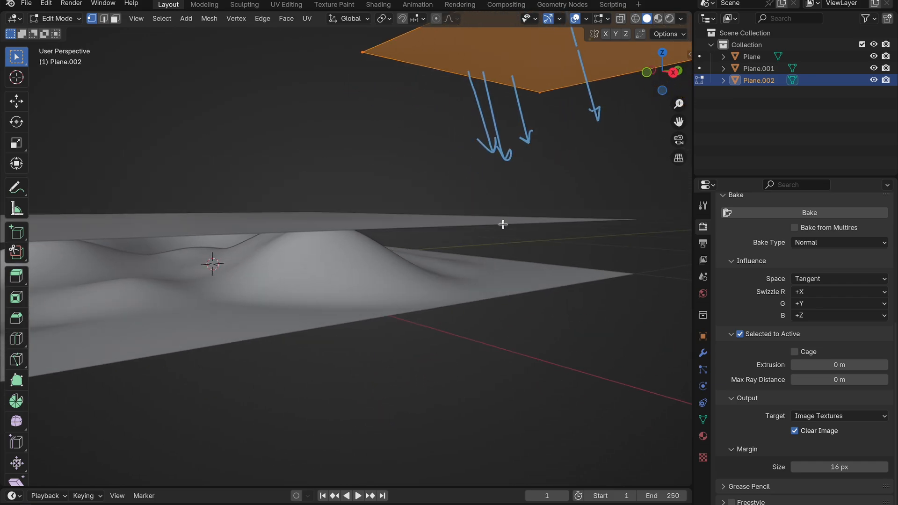
# Step: Annotate a short double-ended arrow spanning the gap between the flat plane and the sculpted plane
pyautogui.moveTo(501, 224)
pyautogui.mouseDown()
pyautogui.moveTo(501, 250)
pyautogui.moveTo(494, 243)
pyautogui.mouseUp()
pyautogui.moveTo(496, 258); pyautogui.dragTo(502, 256)
pyautogui.moveTo(501, 224); pyautogui.dragTo(506, 225)
# Step: Set the bake's maximum ray distance to 0.5 m
pyautogui.scroll(-5, 521, 288)
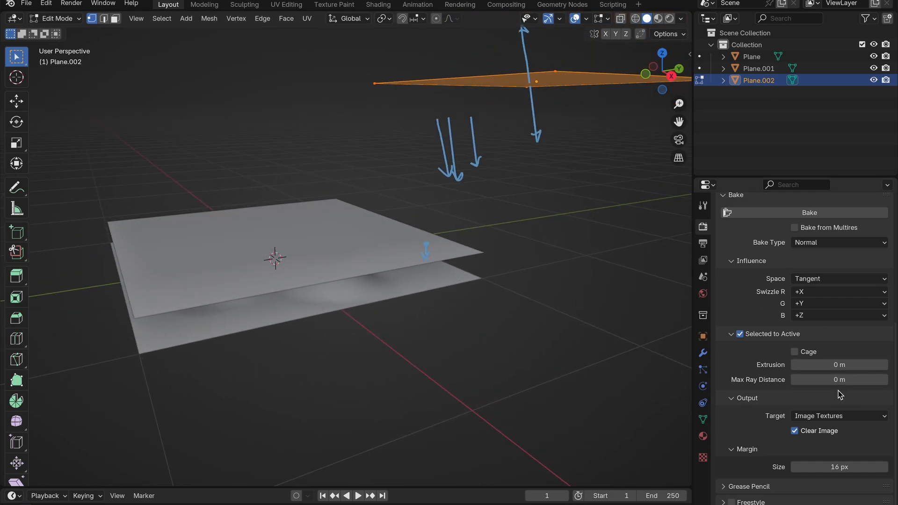
pyautogui.click(836, 381)
pyautogui.write('.5')
pyautogui.press('Return')
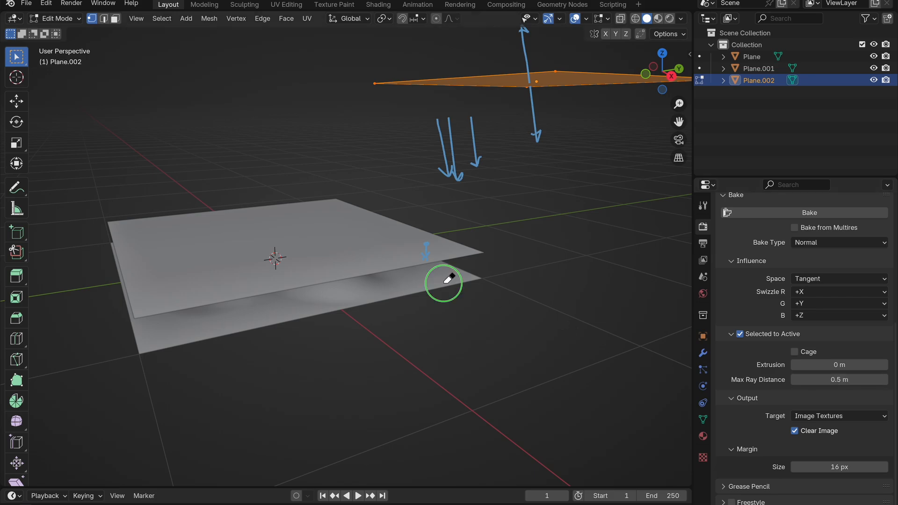
# Step: Erase the annotations, leave Edit Mode and delete the duplicated plane
pyautogui.moveTo(422, 176)
pyautogui.mouseDown(button='right')
pyautogui.moveTo(443, 169)
pyautogui.moveTo(461, 219)
pyautogui.moveTo(435, 118)
pyautogui.moveTo(467, 195)
pyautogui.moveTo(484, 183)
pyautogui.moveTo(470, 122)
pyautogui.moveTo(535, 124)
pyautogui.moveTo(513, 6)
pyautogui.moveTo(531, 77)
pyautogui.mouseUp(button='right')
pyautogui.press('Tab')
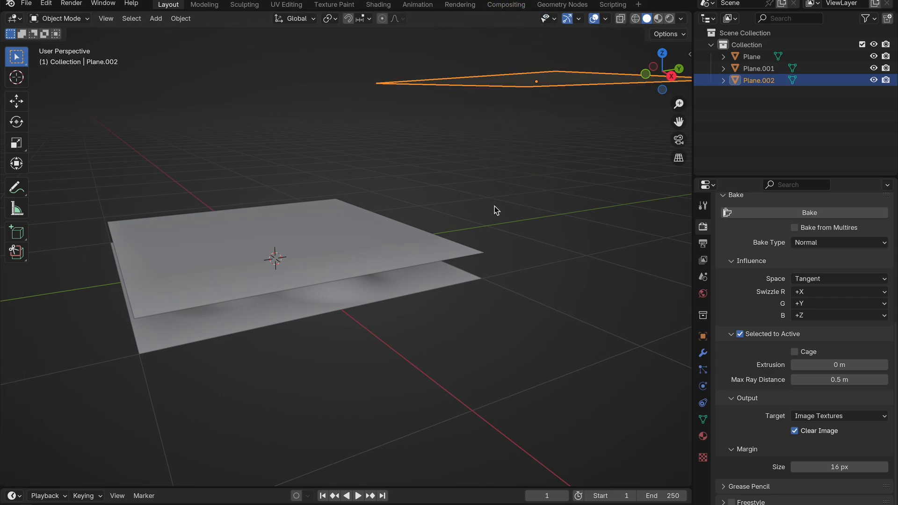
pyautogui.press('Home')
pyautogui.press('Delete')
# Step: With the original flat plane selected, switch to the Shading workspace and merge the timeline area into the 3D viewport
pyautogui.click(307, 236)
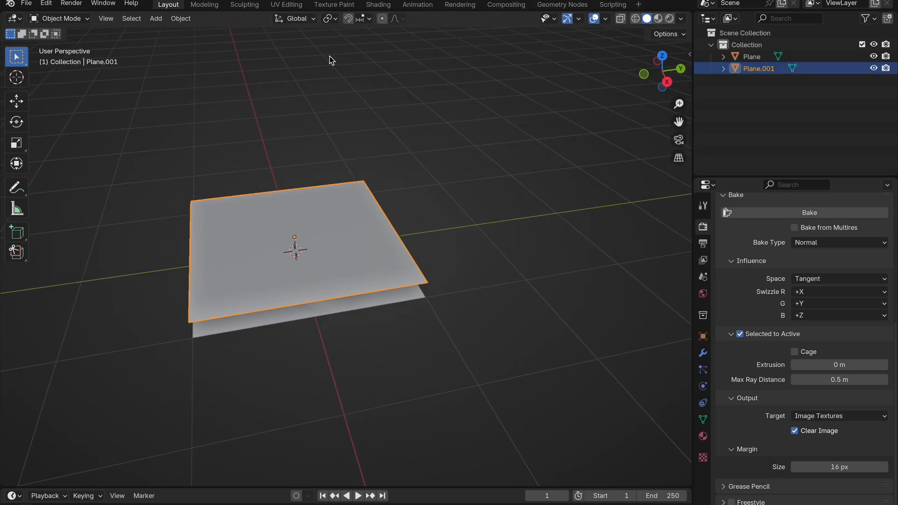
pyautogui.click(386, 6)
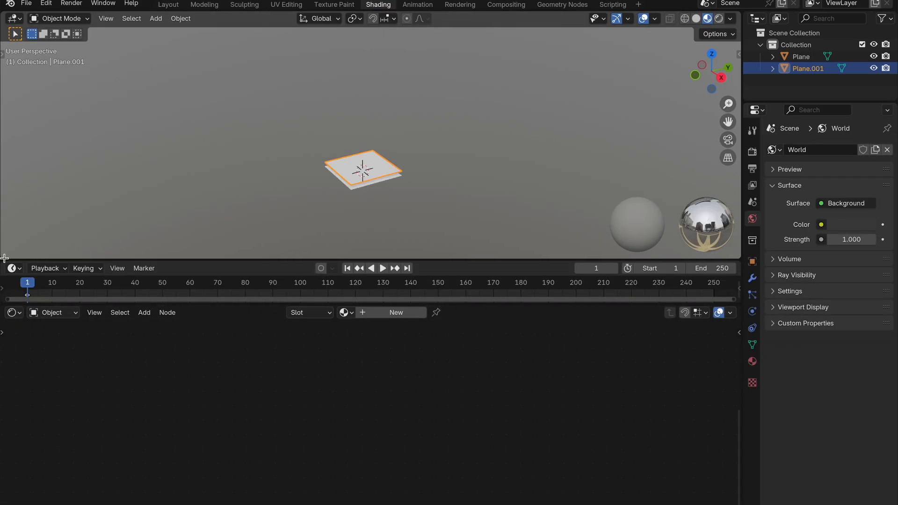
pyautogui.rightClick(6, 259)
pyautogui.rightClick(7, 260)
pyautogui.click(33, 286)
pyautogui.click(29, 282)
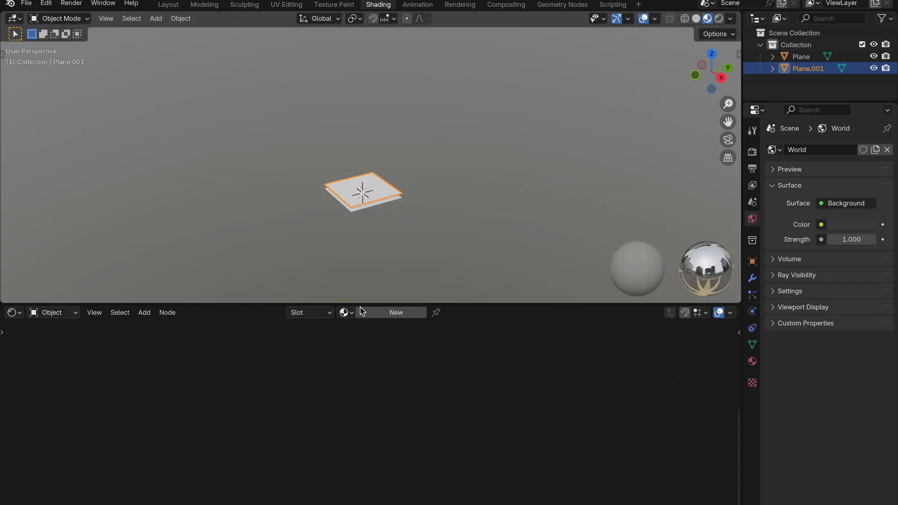
# Step: Create a new material for the flat plane and bring both planes closer in the viewport
pyautogui.click(389, 314)
pyautogui.keyDown('shift'); pyautogui.moveTo(422, 231); pyautogui.dragTo(427, 195, button='middle'); pyautogui.keyUp('shift')
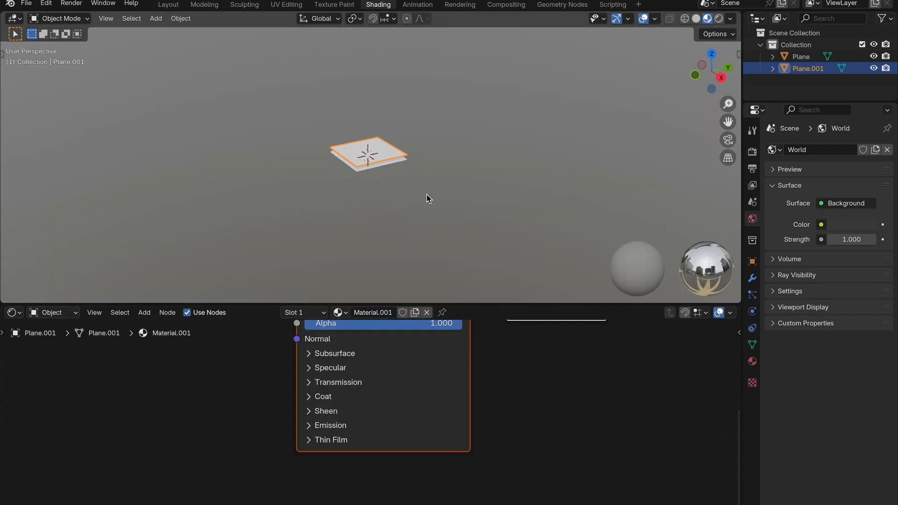
pyautogui.scroll(7, 426, 194)
pyautogui.press('`')
pyautogui.click(372, 139)
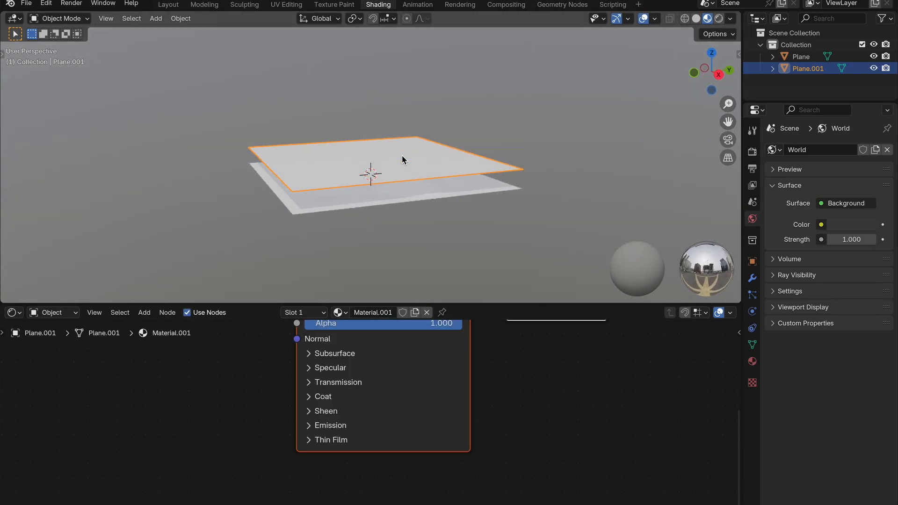
pyautogui.press('z')
pyautogui.click(507, 156)
pyautogui.moveTo(526, 142)
pyautogui.mouseDown(button='middle')
pyautogui.moveTo(501, 182)
pyautogui.moveTo(556, 115)
pyautogui.mouseUp(button='middle')
pyautogui.scroll(2, 526, 142)
pyautogui.press('z')
pyautogui.click(501, 252)
# Step: Add an Image Texture node beside the Principled BSDF in the flat plane's material
pyautogui.moveTo(462, 359); pyautogui.dragTo(539, 504, button='middle')
pyautogui.scroll(-1, 464, 364)
pyautogui.hotkey('shift', 'a')
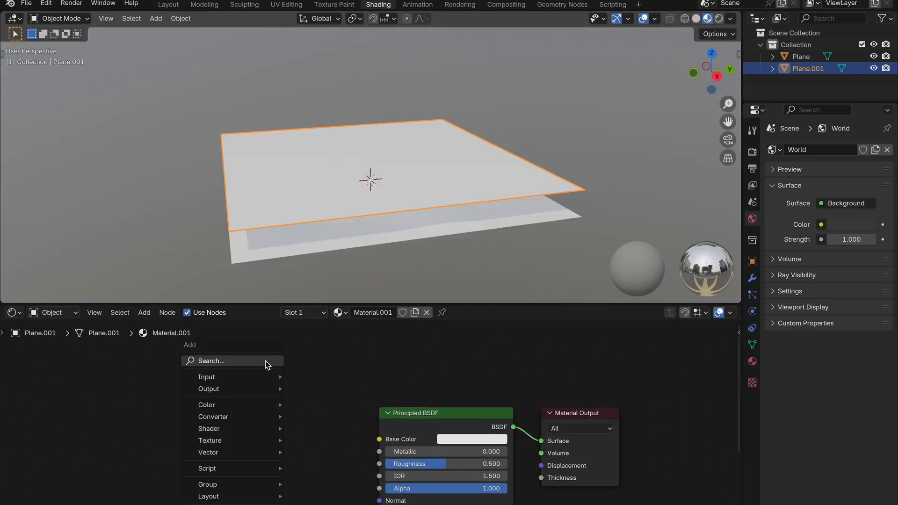
pyautogui.write('image')
pyautogui.press('Return')
pyautogui.click(169, 370)
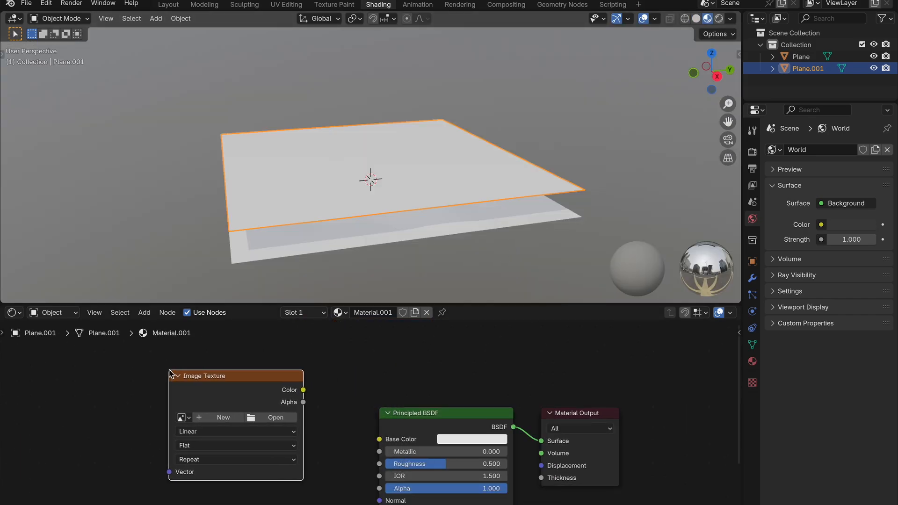
pyautogui.moveTo(168, 370); pyautogui.dragTo(244, 336, button='middle')
pyautogui.scroll(1, 169, 371)
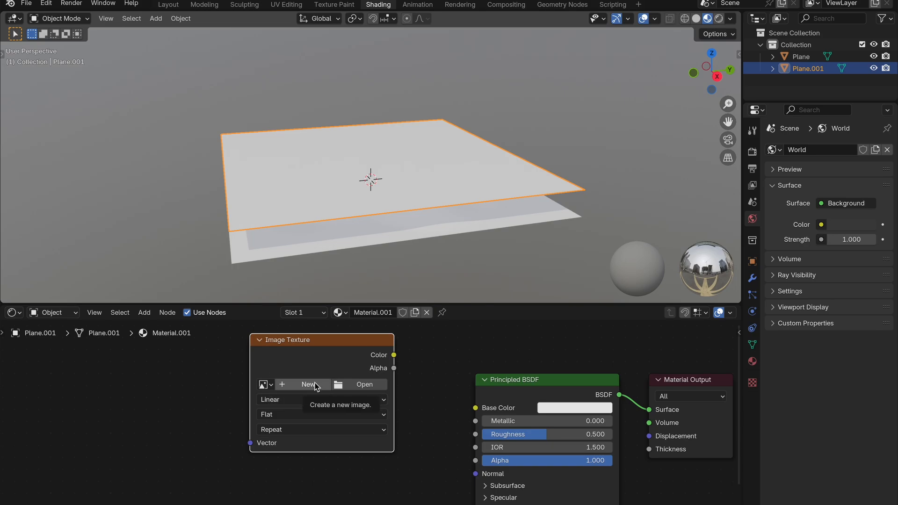
# Step: Create a 1024 by 1024 px image named Tutorial_Normal without alpha in the Image Texture node, and reposition the node
pyautogui.click(315, 382)
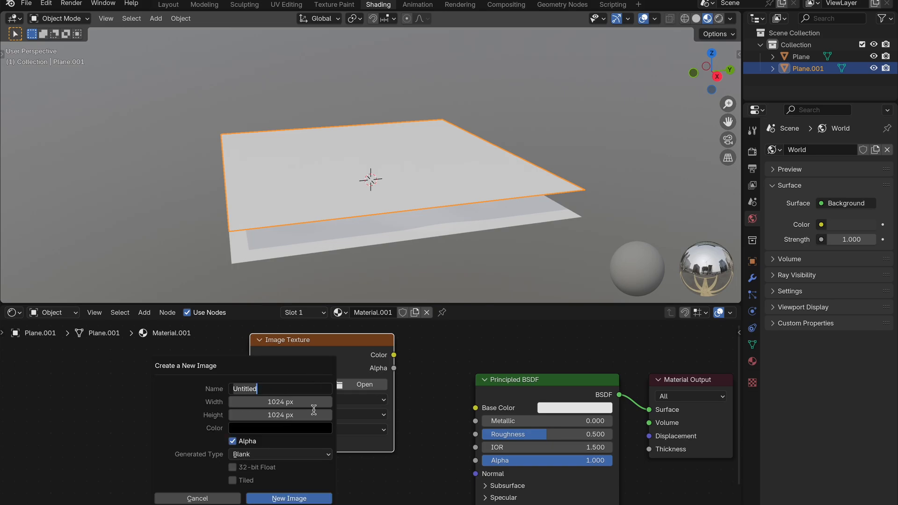
pyautogui.press('BackSpace')
pyautogui.press('Return')
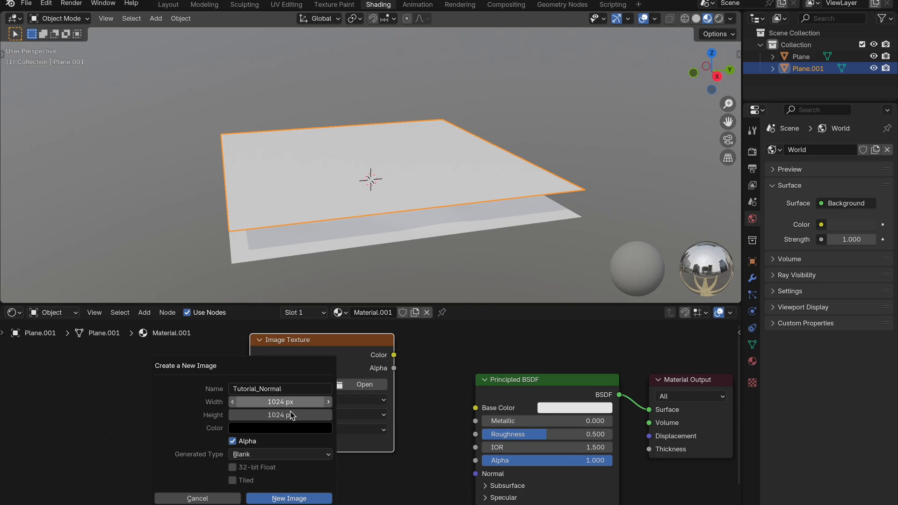
pyautogui.click(252, 443)
pyautogui.click(279, 498)
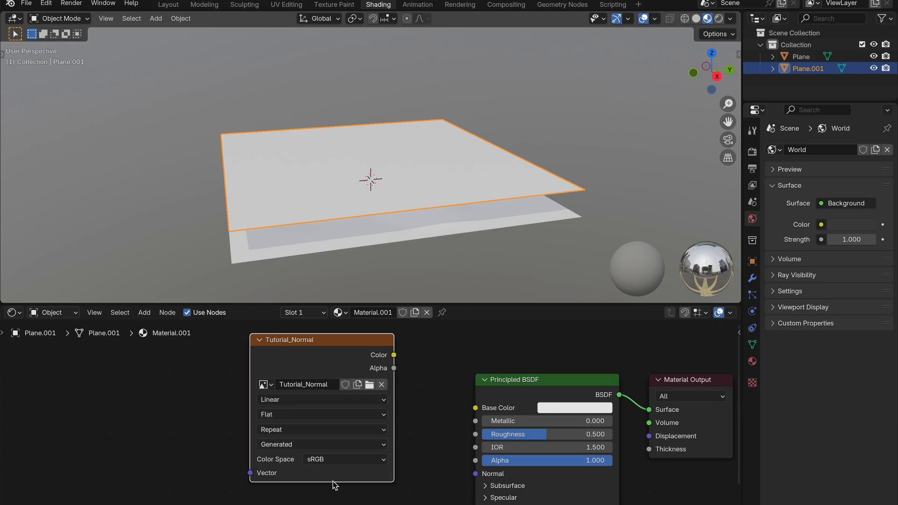
pyautogui.moveTo(305, 367); pyautogui.dragTo(281, 398)
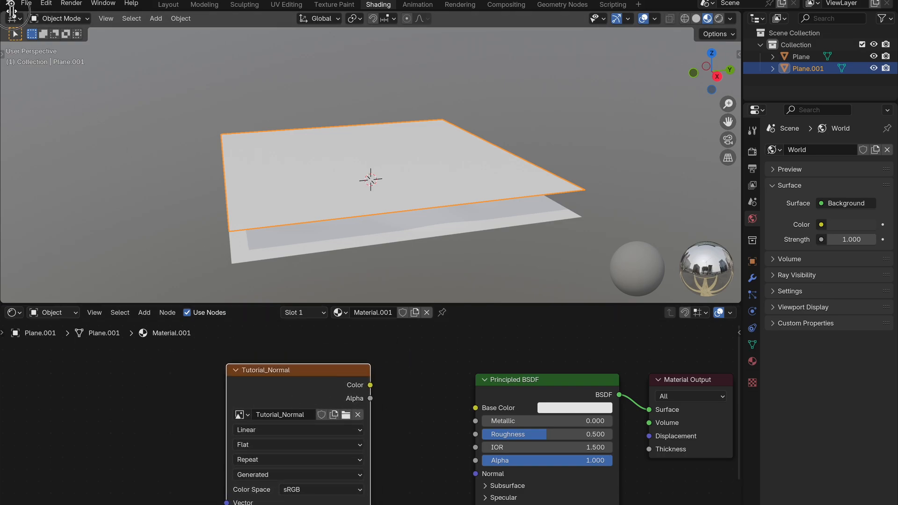
# Step: Split the 3D viewport vertically and turn the new area into an Image Editor
pyautogui.moveTo(11, 11); pyautogui.dragTo(313, 17)
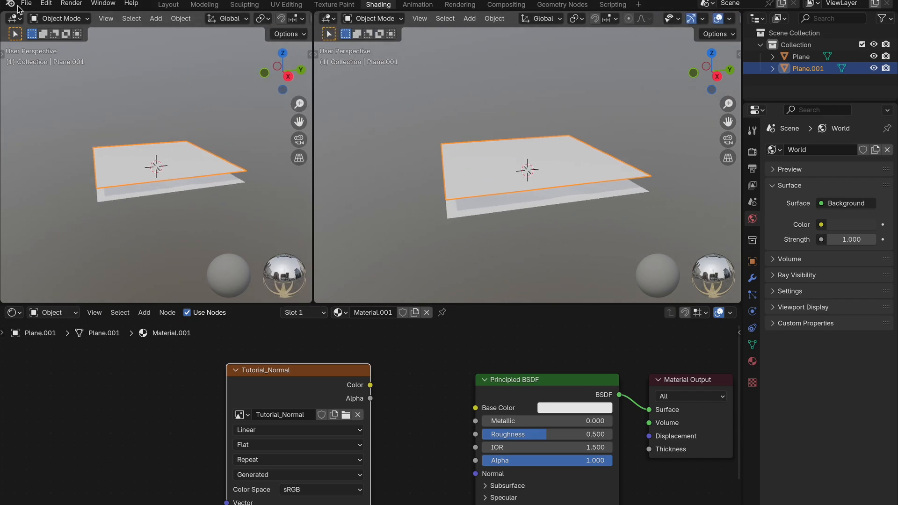
pyautogui.click(14, 18)
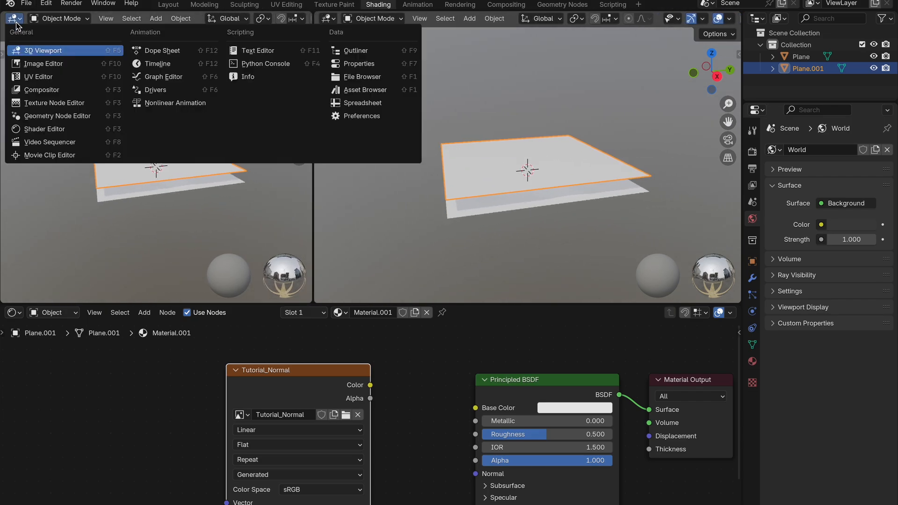
pyautogui.click(63, 65)
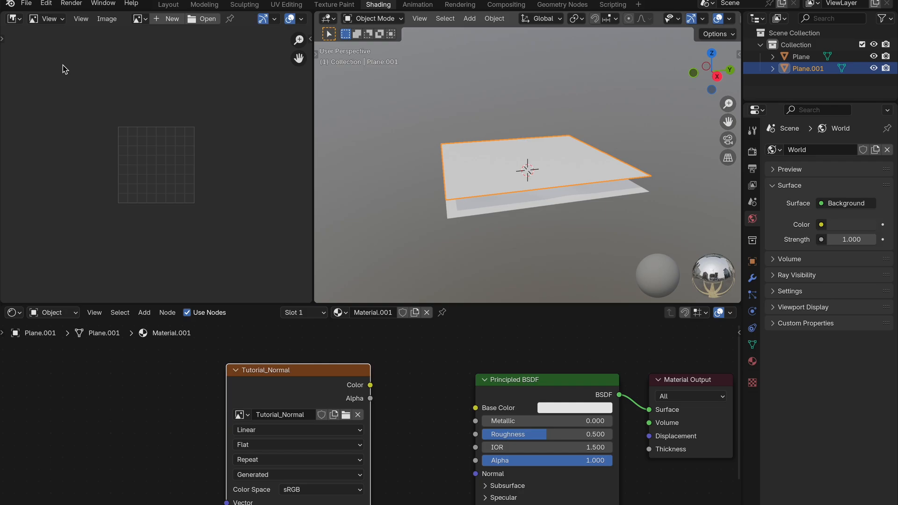
# Step: Display the Tutorial_Normal image in the Image Editor
pyautogui.click(139, 20)
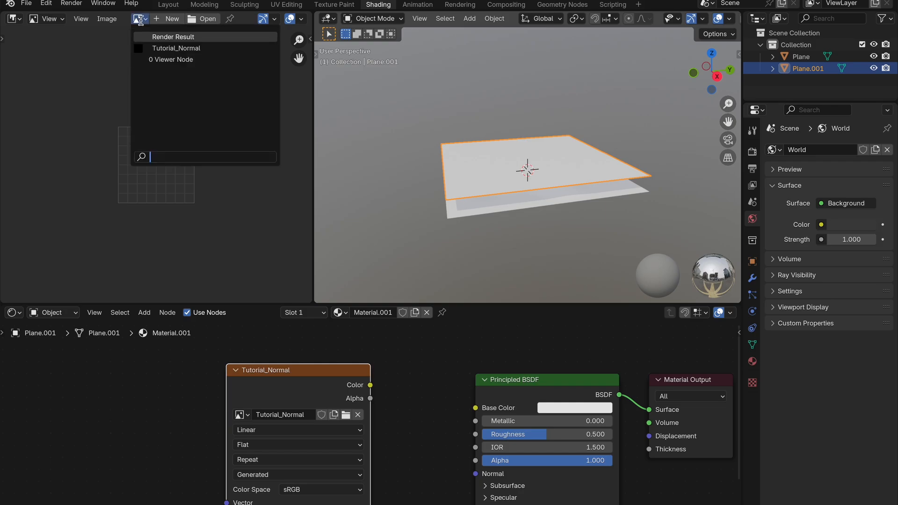
pyautogui.click(158, 49)
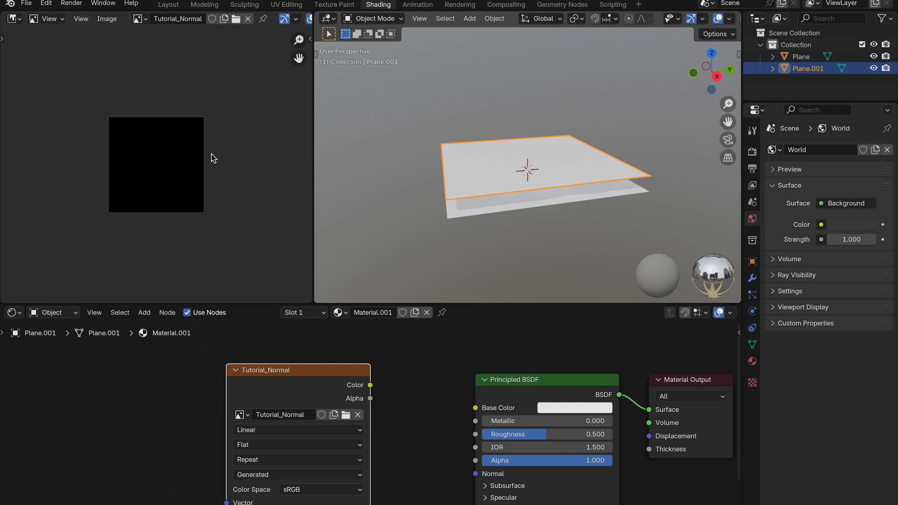
pyautogui.scroll(-3, 226, 165)
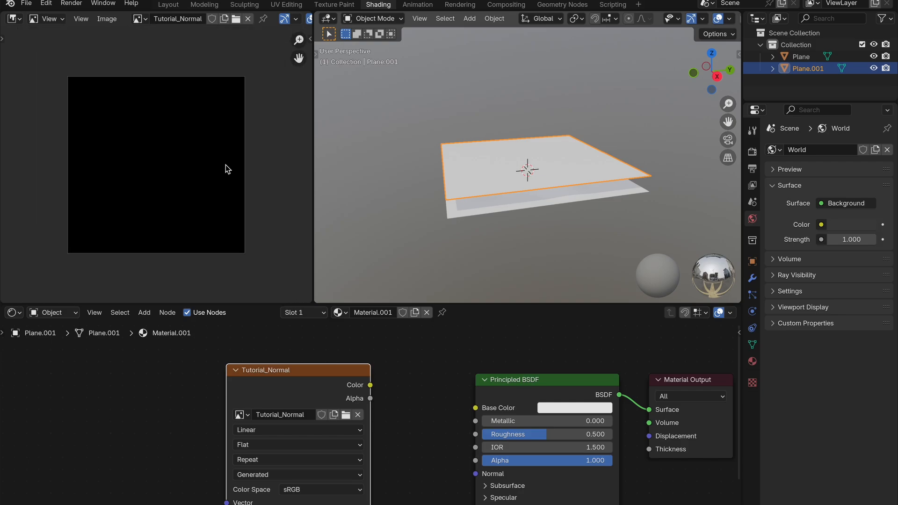
# Step: Open the bake settings in the render properties and expand the Selected to Active options
pyautogui.click(752, 151)
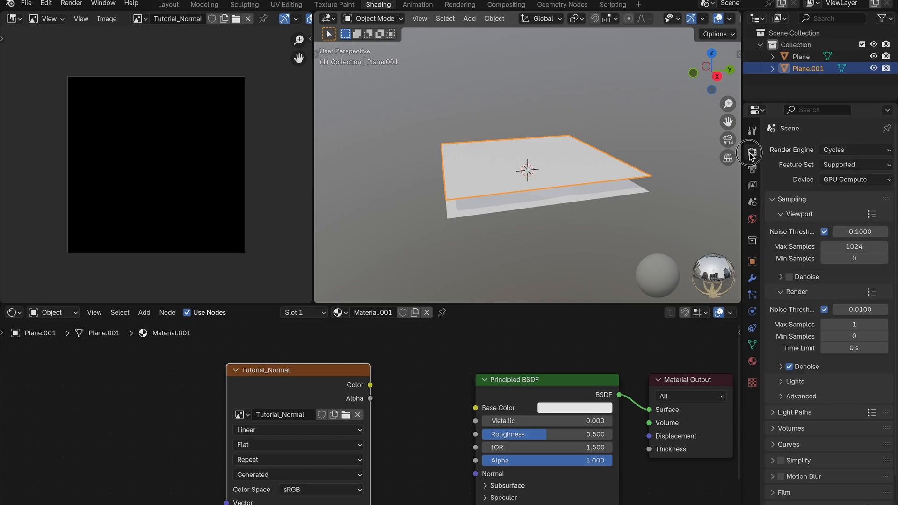
pyautogui.scroll(-2, 857, 297)
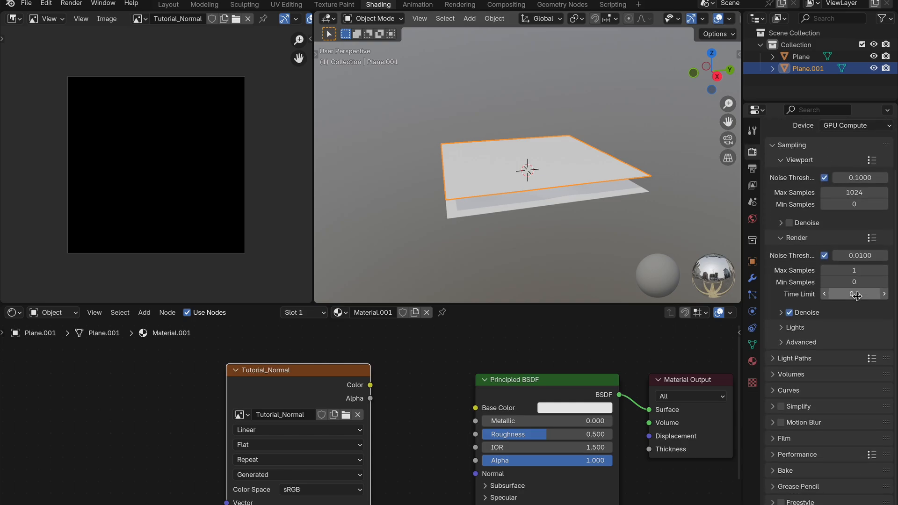
pyautogui.click(792, 472)
pyautogui.scroll(-8, 793, 473)
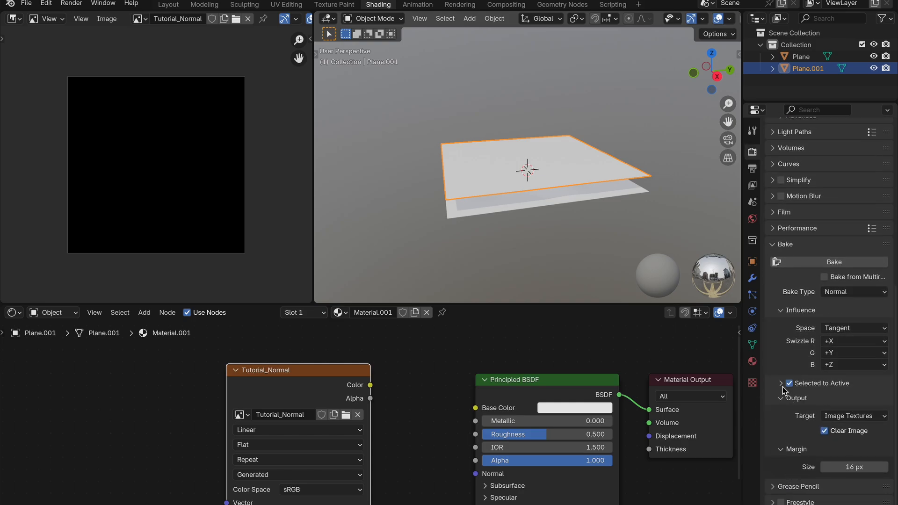
pyautogui.click(781, 384)
pyautogui.scroll(-3, 782, 381)
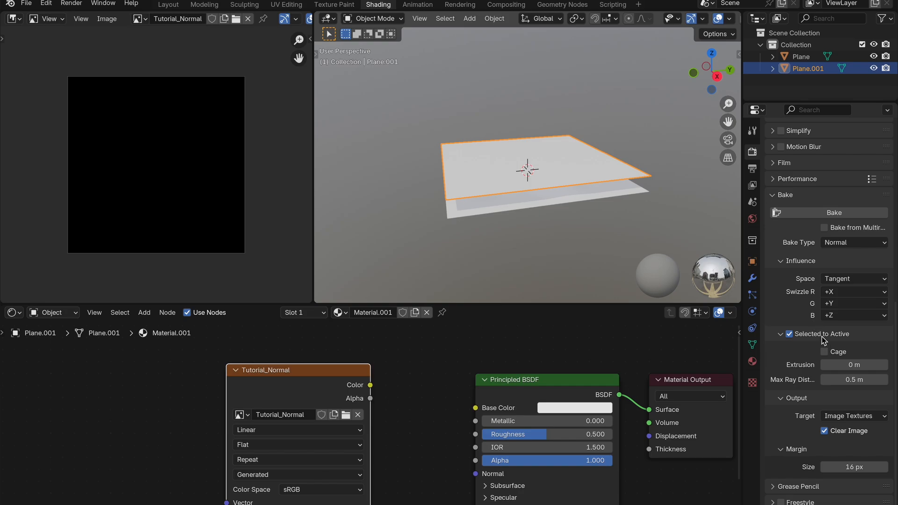
# Step: Add a cube to the scene and raise it vertically above the two planes
pyautogui.keyDown('shift'); pyautogui.moveTo(552, 188); pyautogui.dragTo(447, 202, button='middle'); pyautogui.keyUp('shift')
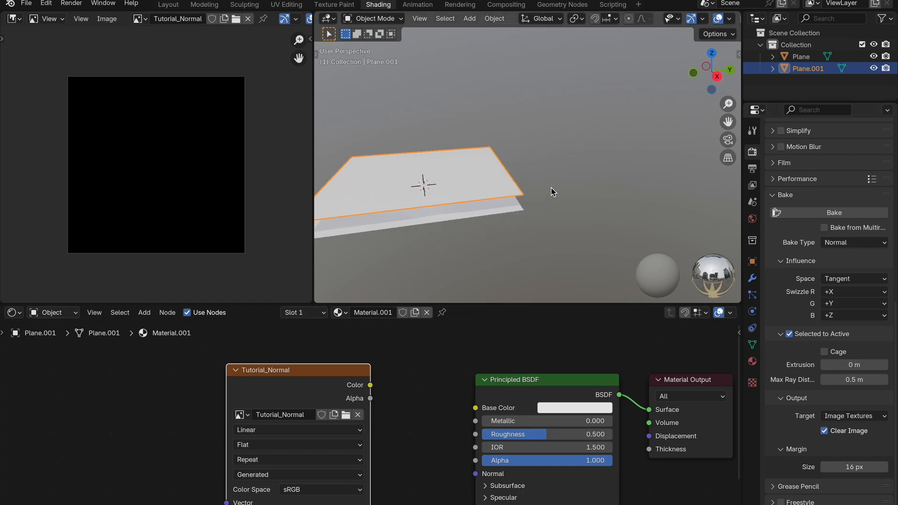
pyautogui.scroll(-2, 551, 187)
pyautogui.hotkey('shift', 'a')
pyautogui.moveTo(475, 144)
pyautogui.click(530, 154)
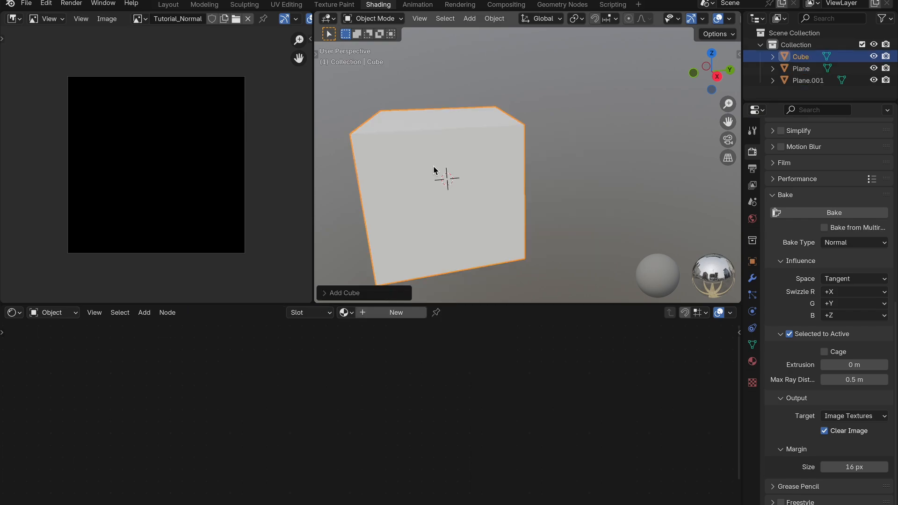
pyautogui.press('g')
pyautogui.press('z')
pyautogui.click(434, 110)
# Step: Move the cube off to one side of the planes and place two duplicates of it around them
pyautogui.scroll(-5, 486, 126)
pyautogui.press('g')
pyautogui.click(532, 118)
pyautogui.hotkey('shift', 'd')
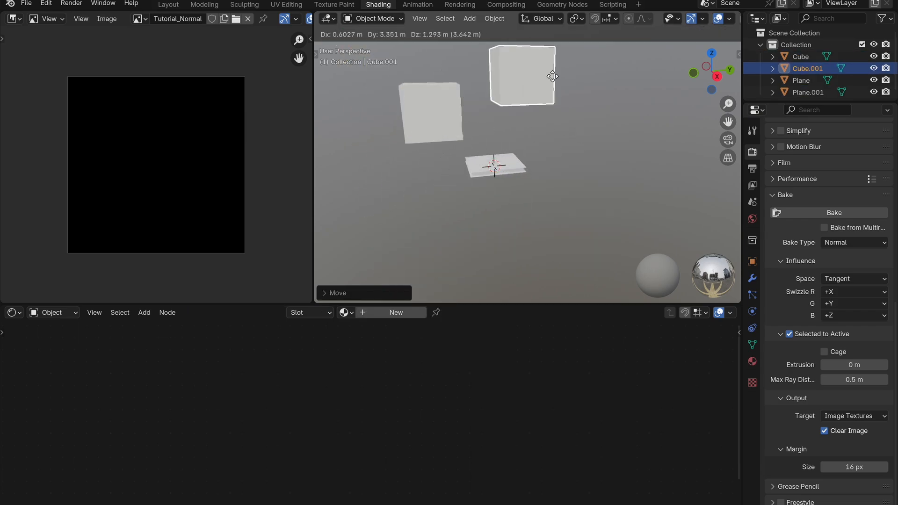
pyautogui.click(600, 70)
pyautogui.hotkey('shift', 'd')
pyautogui.click(697, 166)
# Step: Select the three cubes one after another and delete them
pyautogui.click(401, 118)
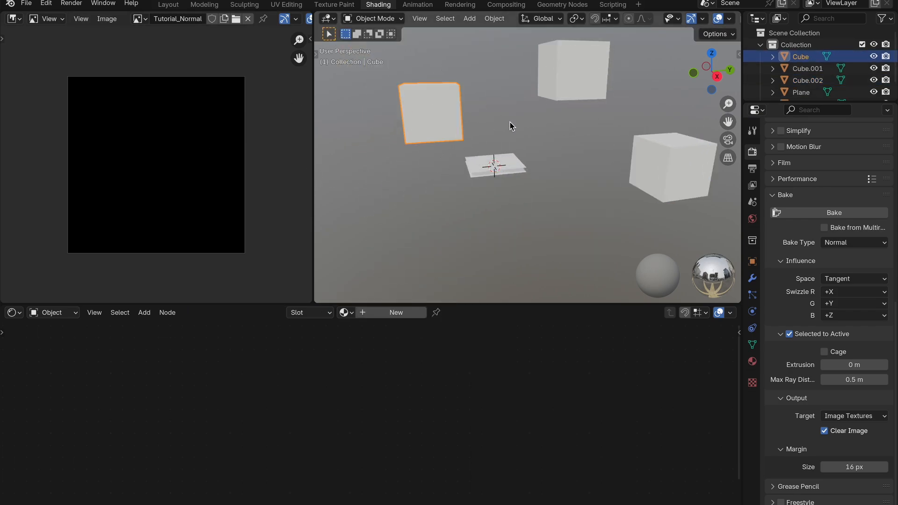
pyautogui.keyDown('shift'); pyautogui.click(568, 72); pyautogui.keyUp('shift')
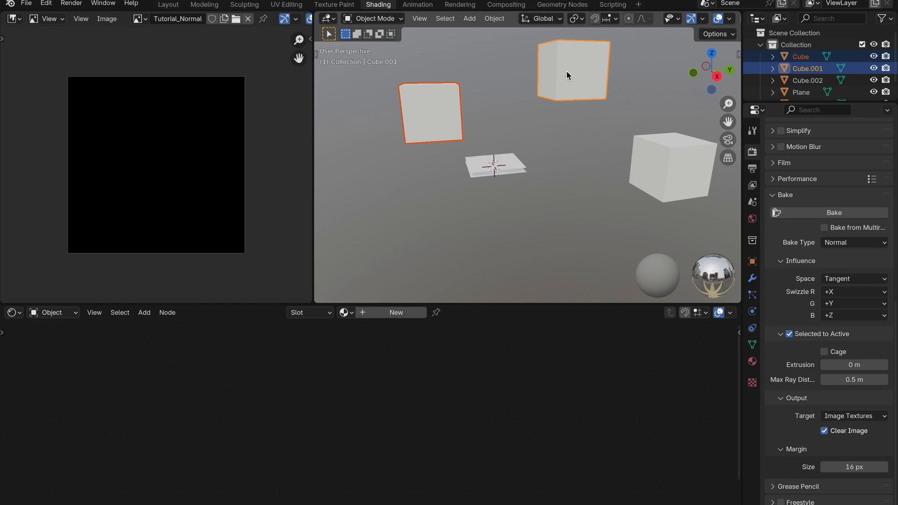
pyautogui.keyDown('shift'); pyautogui.click(660, 175); pyautogui.keyUp('shift')
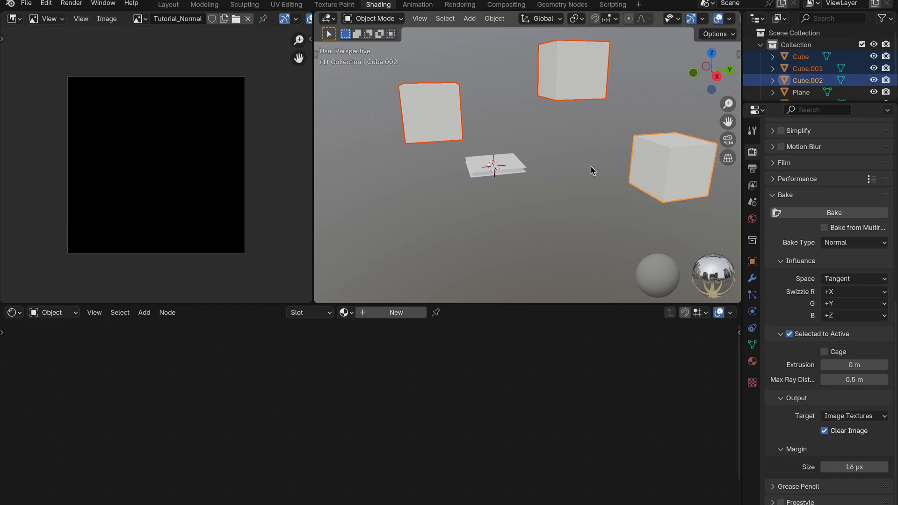
pyautogui.press('x')
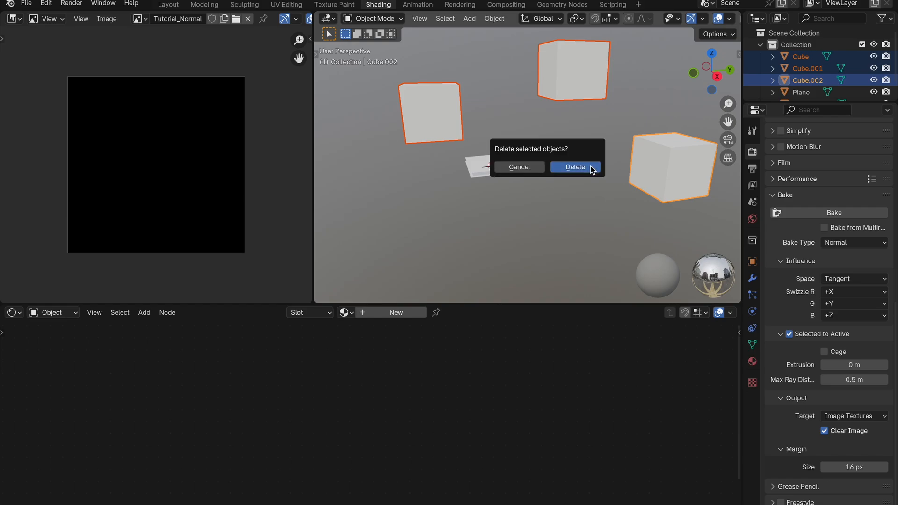
pyautogui.click(591, 165)
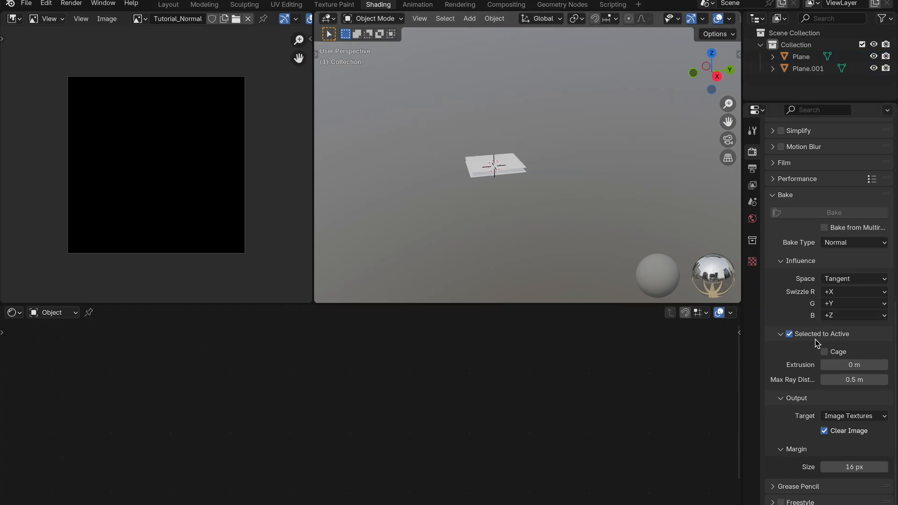
# Step: Select the sculpted plane and add the flat plane as the active object, and bake the normal map
pyautogui.scroll(9, 599, 190)
pyautogui.keyDown('shift'); pyautogui.moveTo(599, 189); pyautogui.dragTo(659, 141, button='middle'); pyautogui.keyUp('shift')
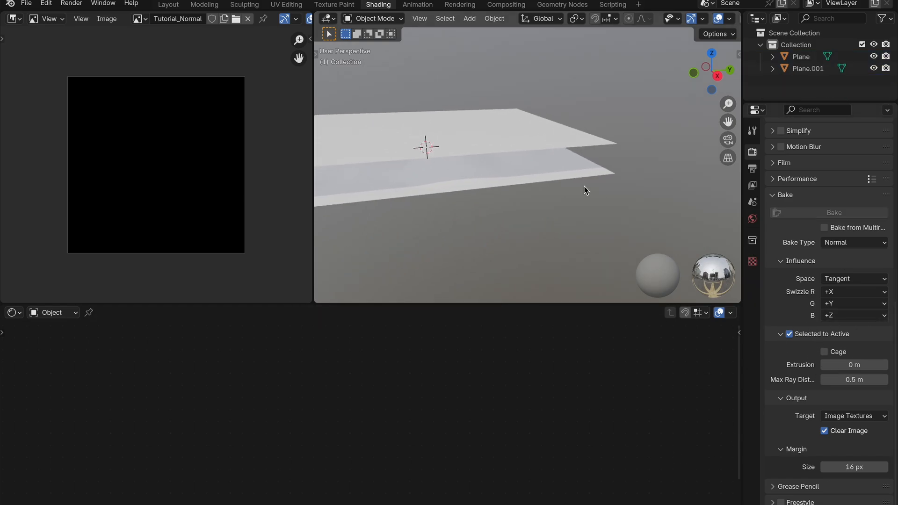
pyautogui.click(558, 167)
pyautogui.moveTo(557, 167)
pyautogui.mouseDown(button='middle')
pyautogui.moveTo(573, 158)
pyautogui.moveTo(556, 167)
pyautogui.mouseUp(button='middle')
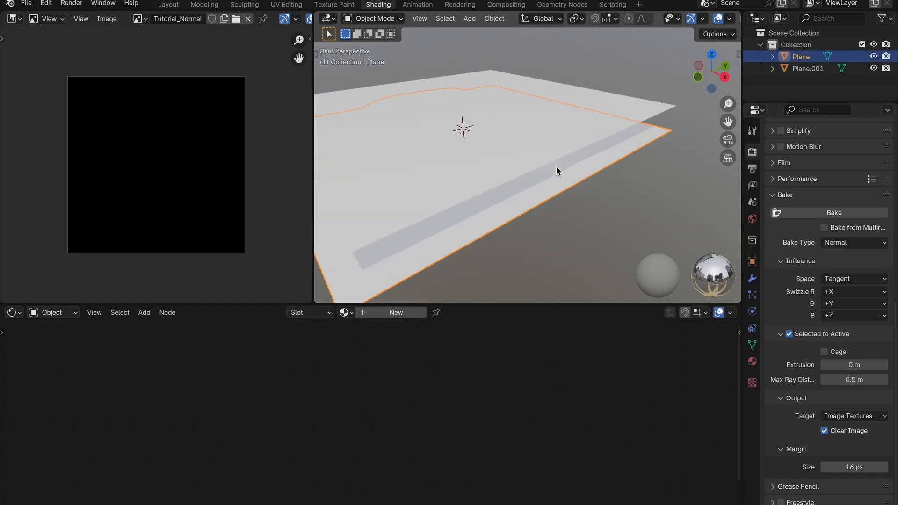
pyautogui.keyDown('shift'); pyautogui.click(626, 103); pyautogui.keyUp('shift')
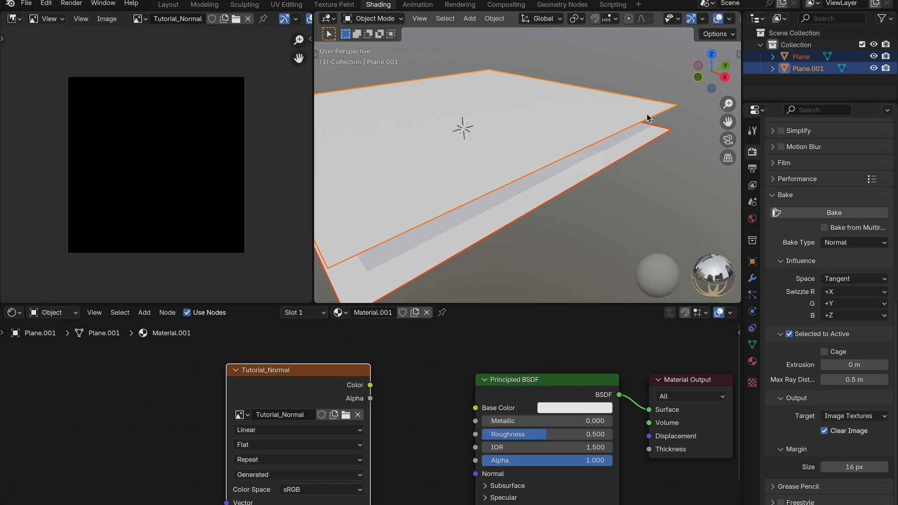
pyautogui.click(808, 212)
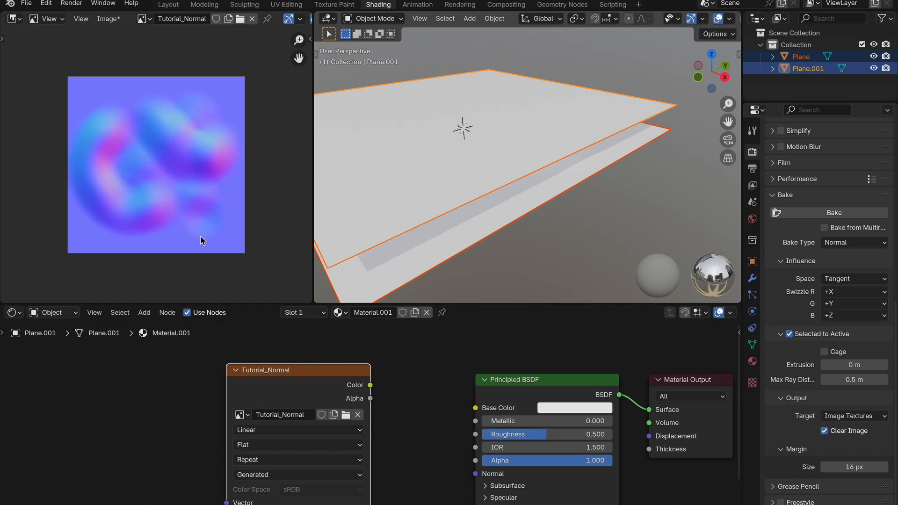
# Step: Examine the baked normal map up close and compare it with the sculpted plane's bumps
pyautogui.scroll(3, 188, 172)
pyautogui.scroll(-2, 188, 171)
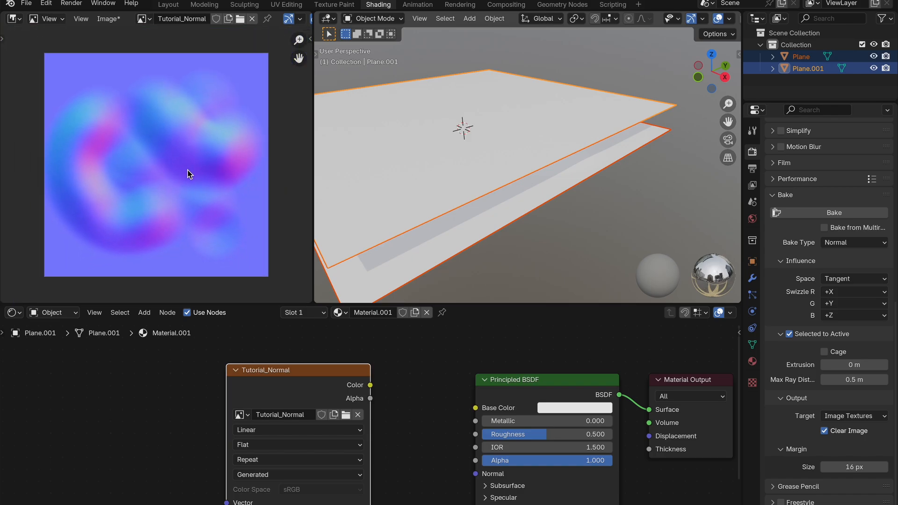
pyautogui.moveTo(465, 190); pyautogui.dragTo(466, 189, button='middle')
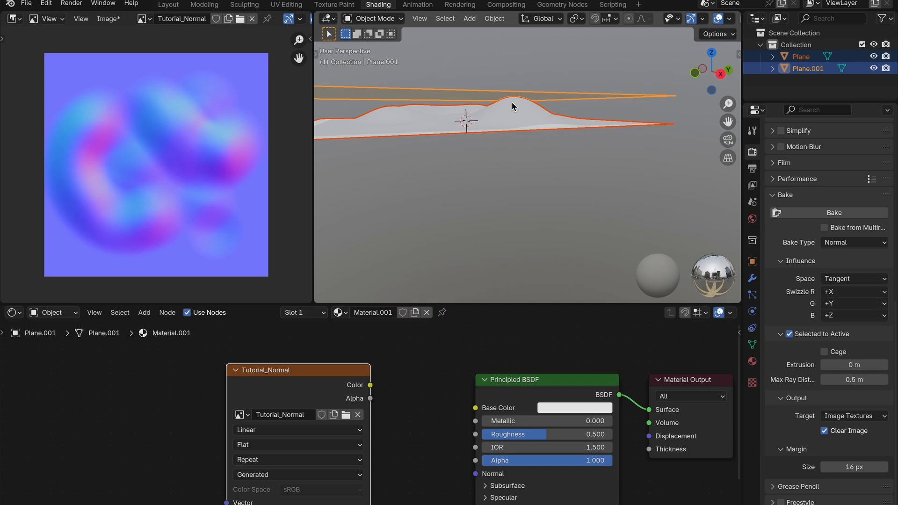
pyautogui.scroll(5, 140, 155)
pyautogui.scroll(-4, 140, 154)
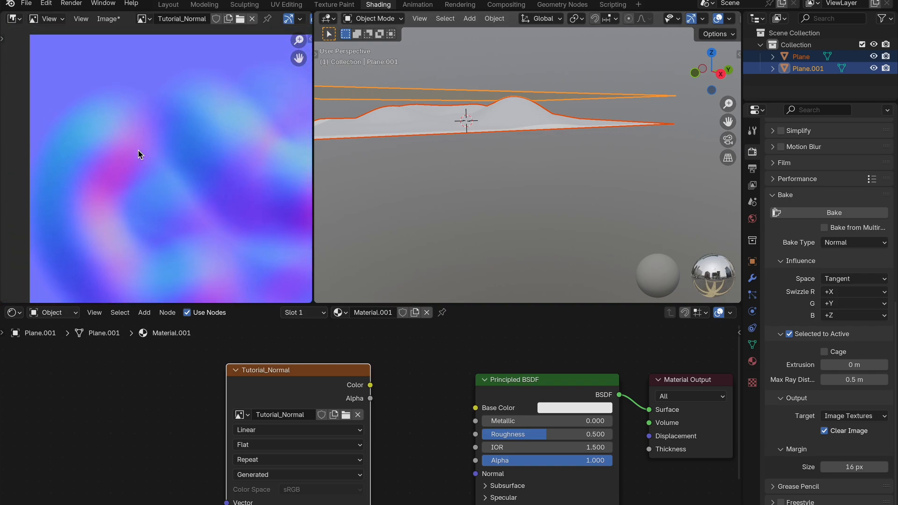
pyautogui.moveTo(459, 153); pyautogui.dragTo(458, 152, button='middle')
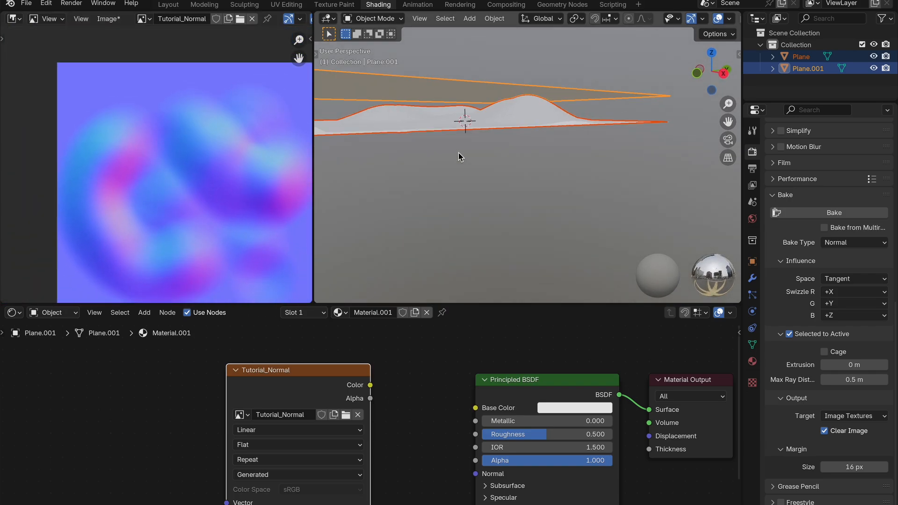
# Step: Isolate the flat plane in local view and move its image texture node farther from the Principled BSDF
pyautogui.press('KP_Divide')
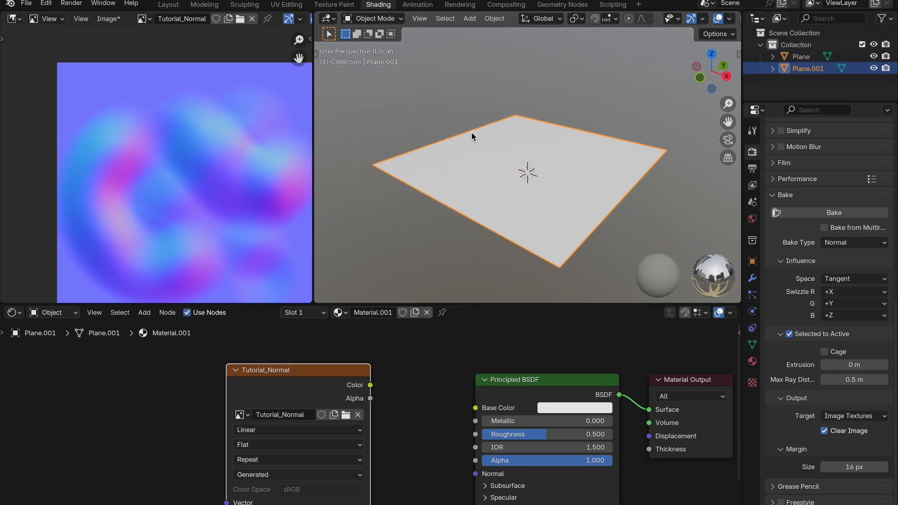
pyautogui.moveTo(471, 132); pyautogui.dragTo(452, 125, button='middle')
pyautogui.moveTo(416, 478); pyautogui.dragTo(454, 410, button='middle')
pyautogui.moveTo(408, 335); pyautogui.dragTo(271, 407)
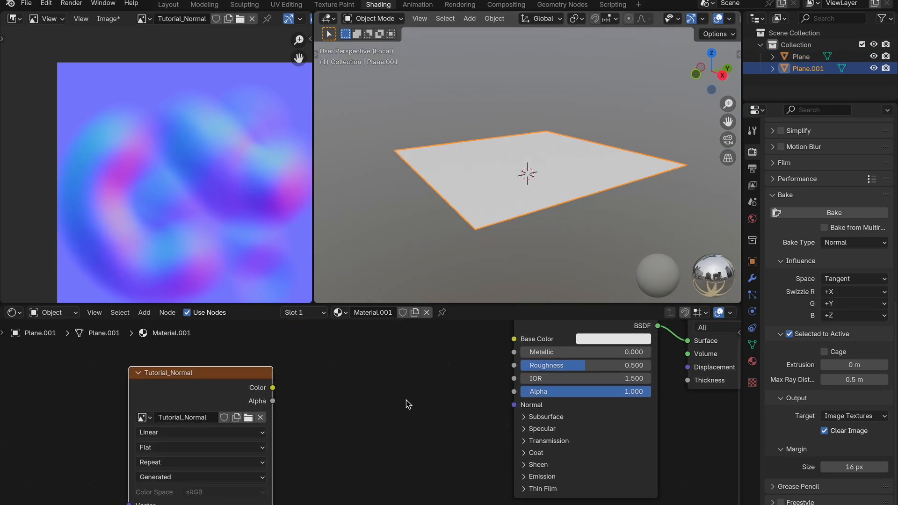
# Step: Add a Normal Map node between the image texture and Principled BSDF, and link its Normal output to the shader's Normal input
pyautogui.hotkey('shift', 'a')
pyautogui.click(398, 370)
pyautogui.write('no')
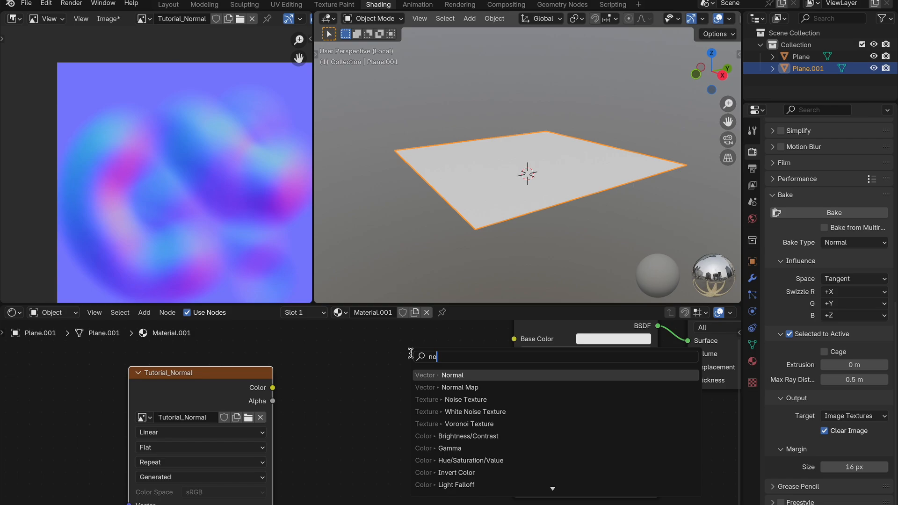
pyautogui.write('rmal map')
pyautogui.click(452, 375)
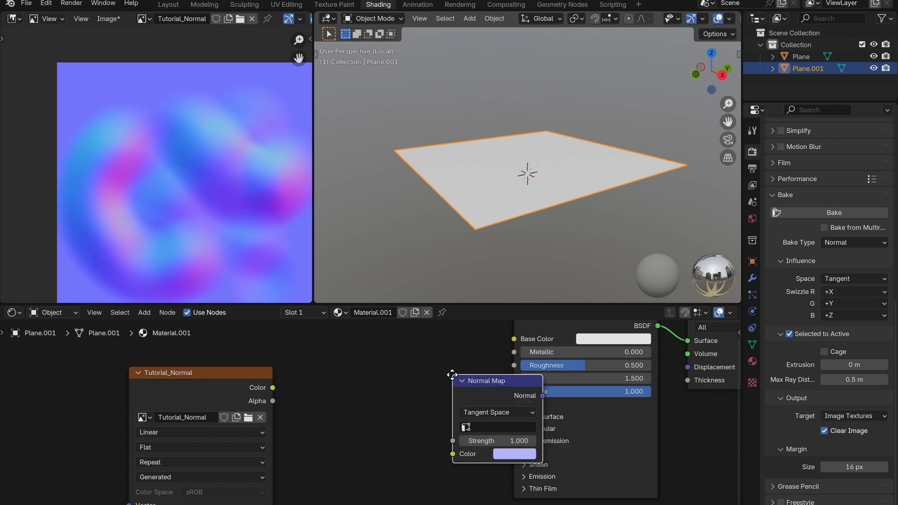
pyautogui.click(380, 361)
pyautogui.moveTo(514, 405); pyautogui.dragTo(472, 381)
pyautogui.moveTo(580, 338); pyautogui.dragTo(492, 401, button='middle')
pyautogui.moveTo(424, 424); pyautogui.dragTo(465, 379, button='middle')
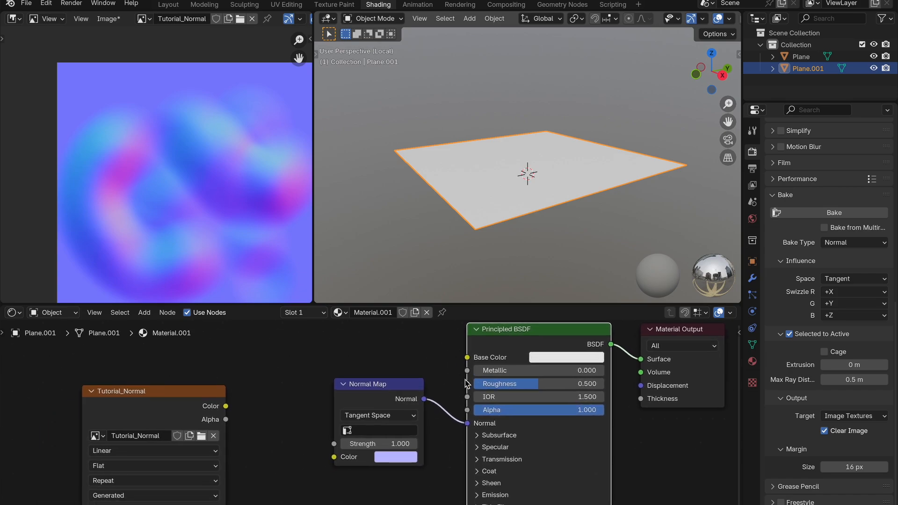
# Step: Link the Tutorial_Normal texture's Color output to the Normal Map node's Color input and inspect the plane's shading
pyautogui.moveTo(393, 391); pyautogui.dragTo(473, 347, button='middle')
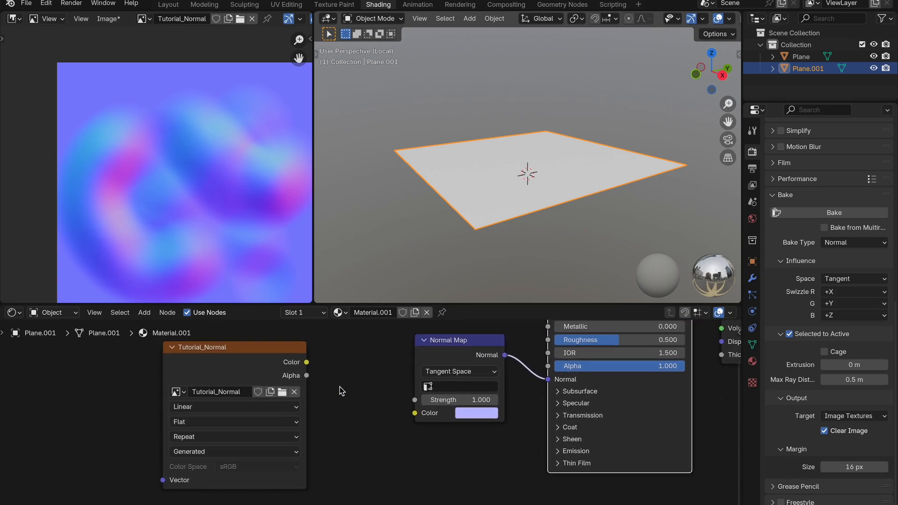
pyautogui.click(253, 372)
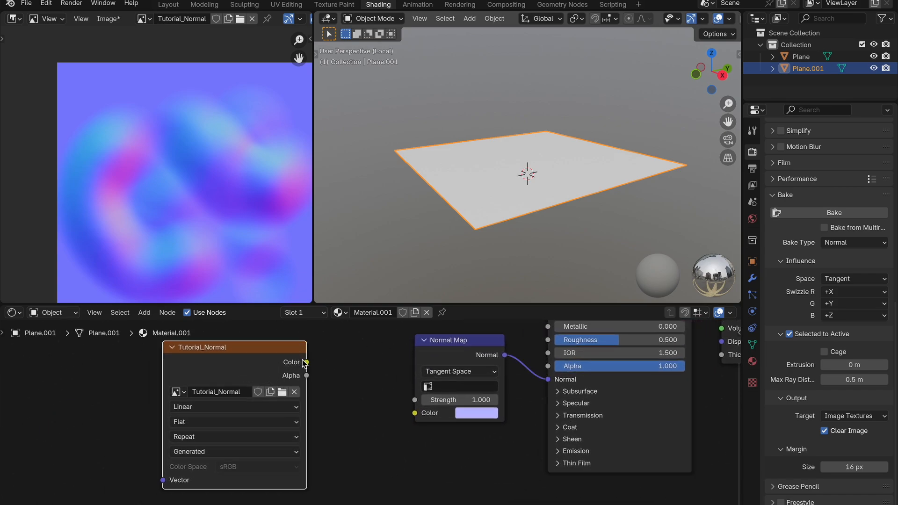
pyautogui.moveTo(307, 362); pyautogui.dragTo(415, 413)
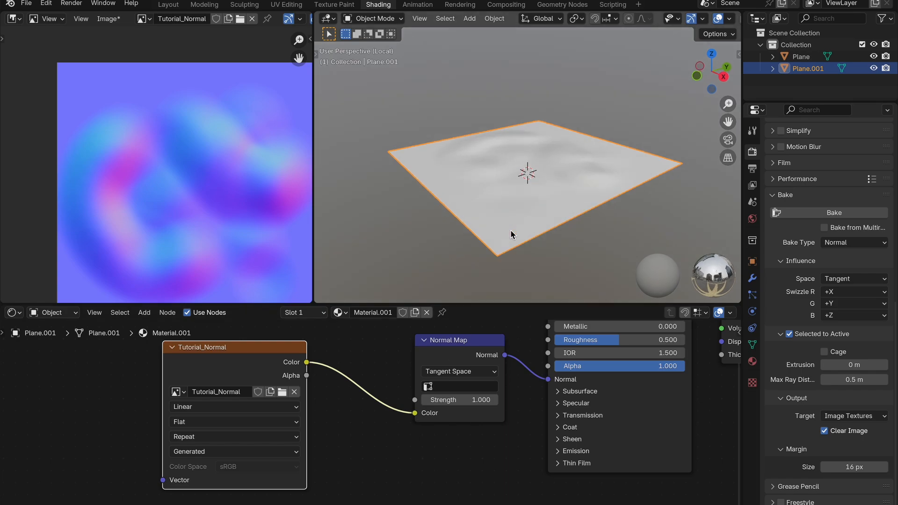
pyautogui.scroll(5, 513, 234)
pyautogui.moveTo(512, 233); pyautogui.dragTo(484, 209, button='middle')
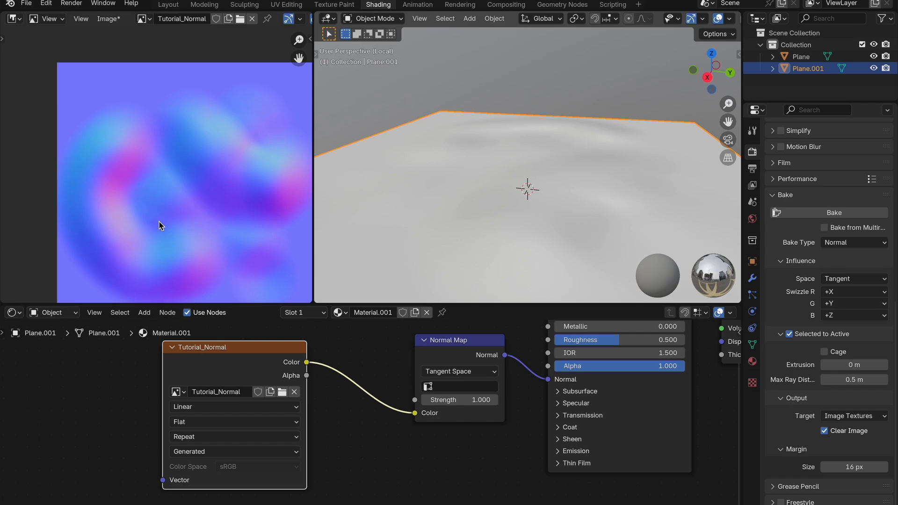
# Step: Save the baked image to the Desktop folder as Tutorial_Normal.png
pyautogui.click(108, 19)
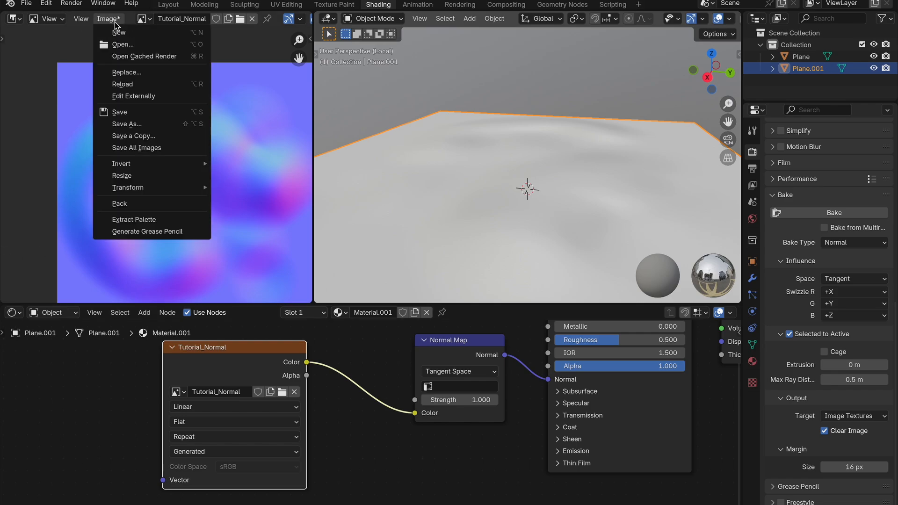
pyautogui.click(151, 122)
pyautogui.doubleClick(337, 172)
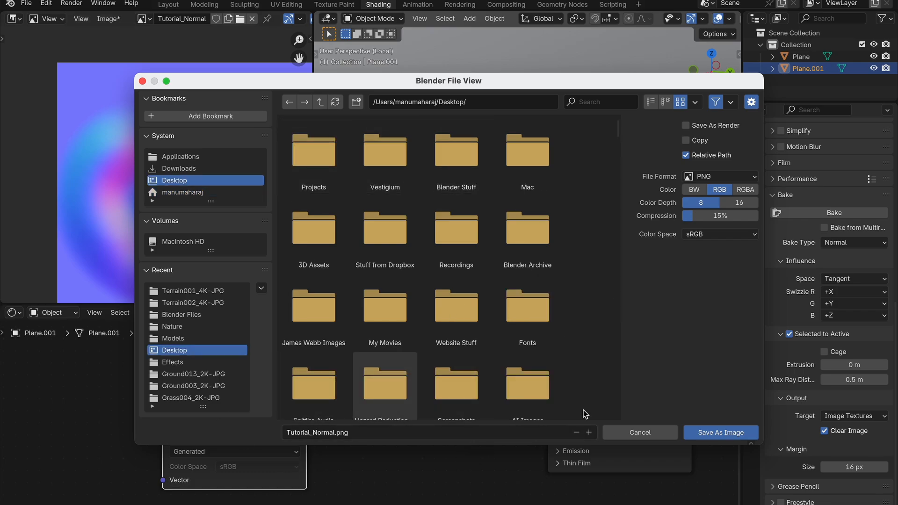
pyautogui.click(719, 434)
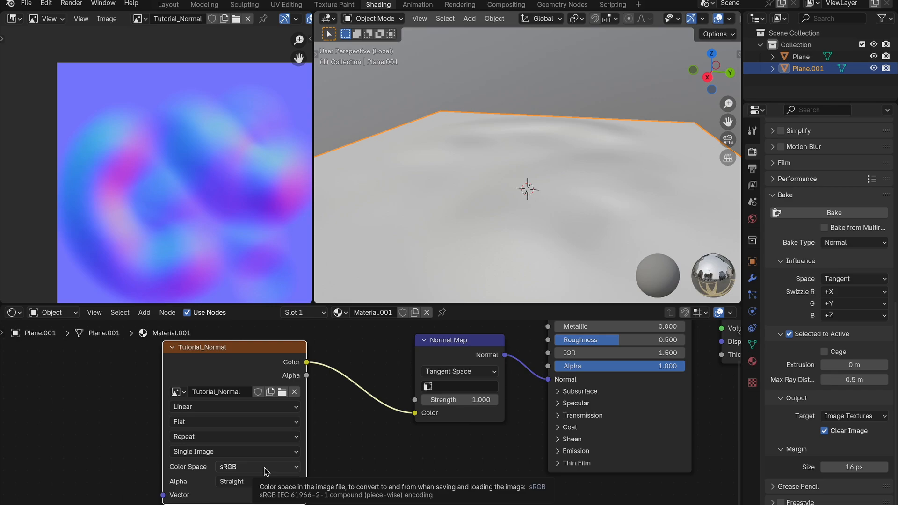
# Step: Set the Tutorial_Normal image texture's color space to Non-Color and inspect the plane's shading
pyautogui.click(237, 467)
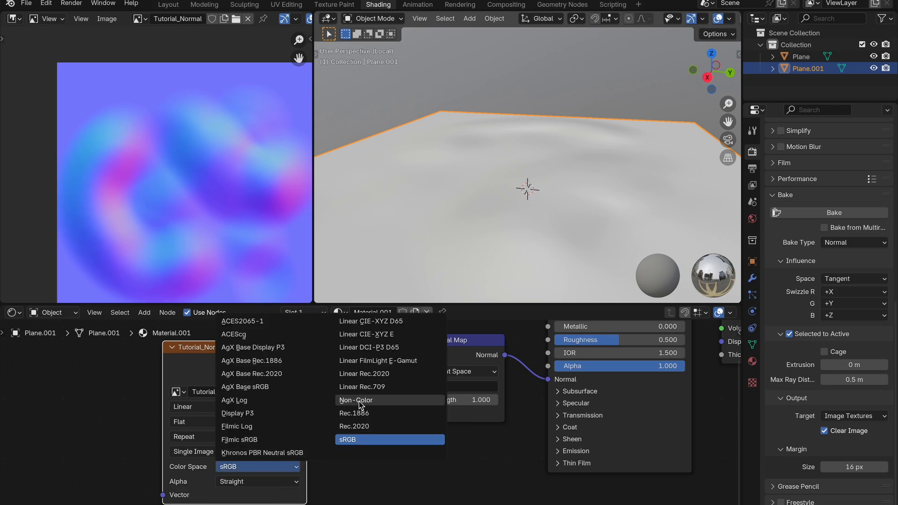
pyautogui.click(393, 401)
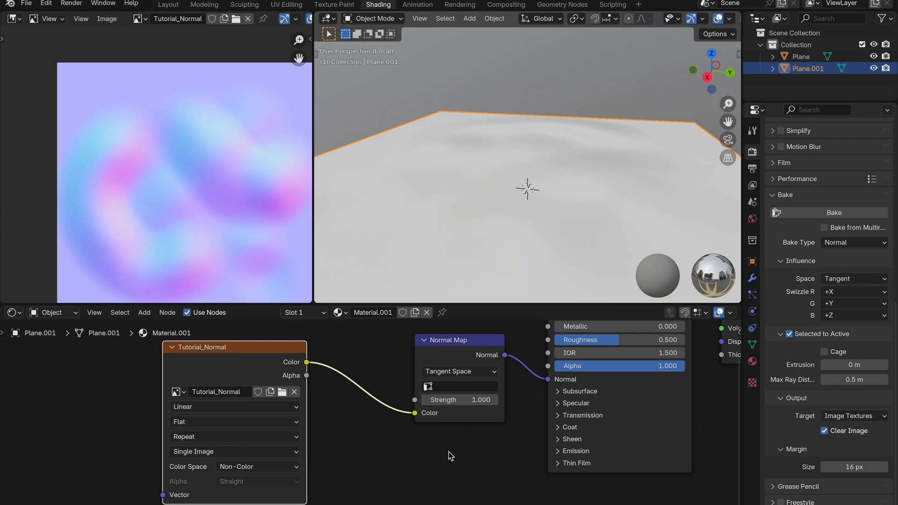
pyautogui.moveTo(480, 193); pyautogui.dragTo(479, 192, button='middle')
pyautogui.scroll(-4, 479, 192)
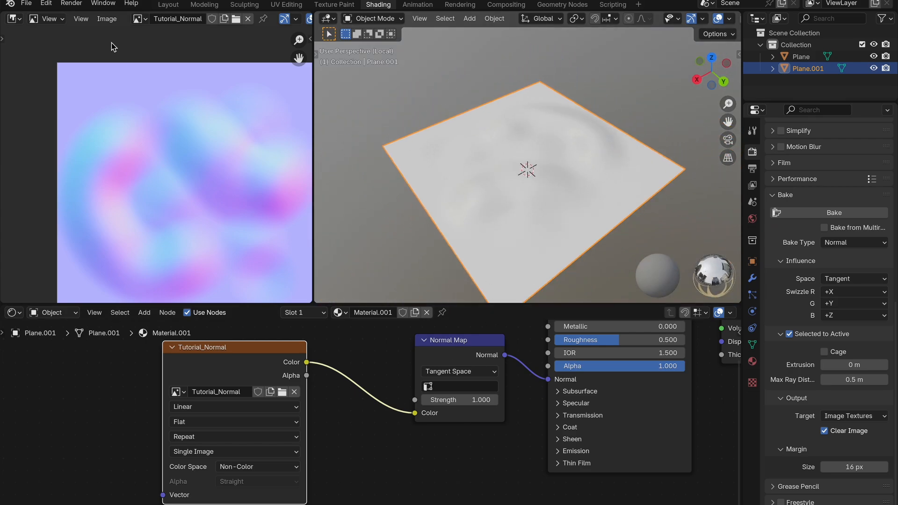
# Step: Open the Layout workspace with the flat plane isolated in local view and switch to rendered viewport shading
pyautogui.click(168, 5)
pyautogui.press('KP_Divide')
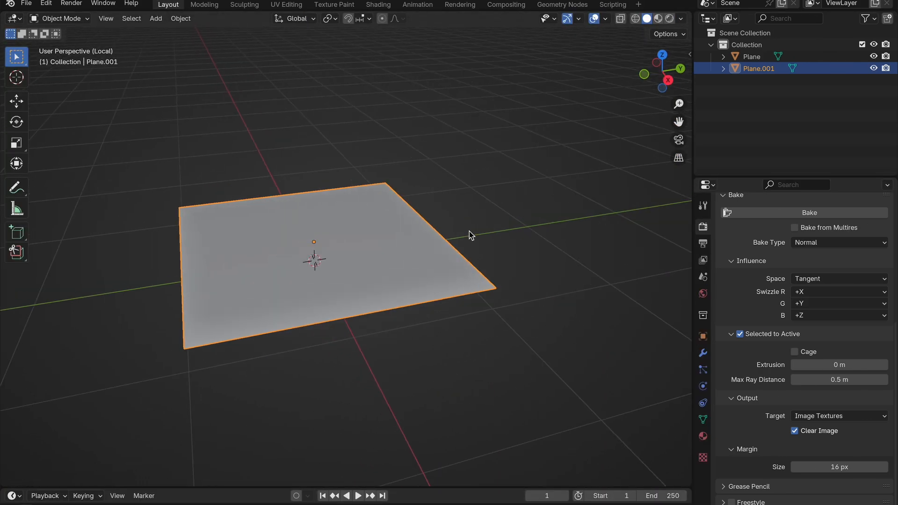
pyautogui.press('z')
pyautogui.click(463, 293)
pyautogui.press('z')
pyautogui.click(516, 213)
pyautogui.moveTo(516, 213); pyautogui.dragTo(515, 213, button='middle')
# Step: Add a point light and move it up above the flat plane's edge
pyautogui.hotkey('shift', 'a')
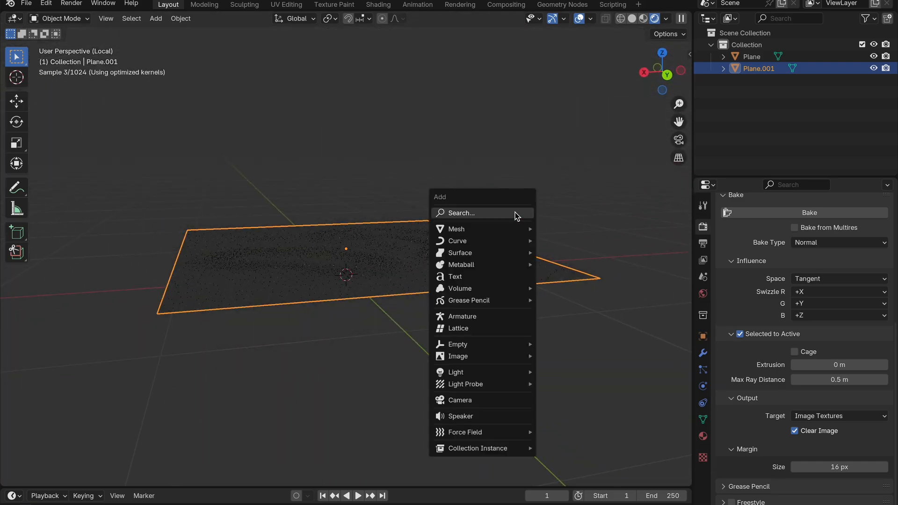
pyautogui.scroll(8, 779, 220)
pyautogui.hotkey('shift', 'a')
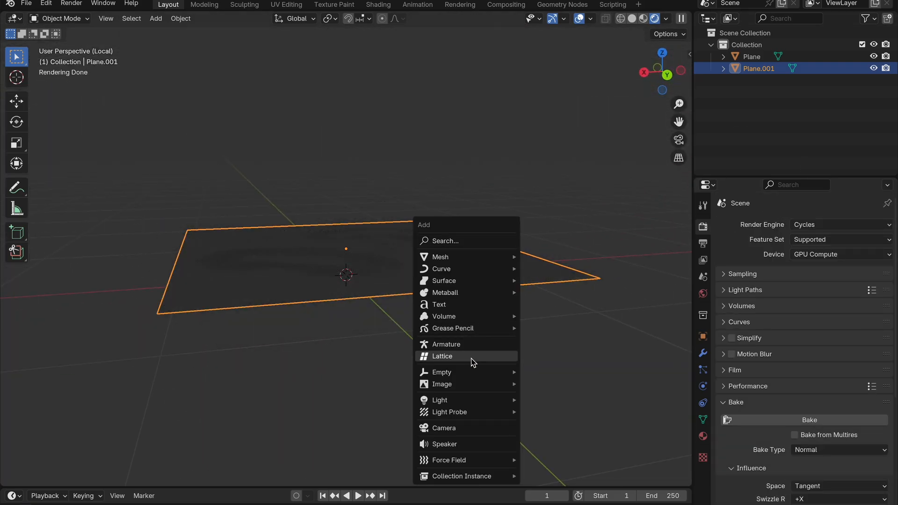
pyautogui.moveTo(469, 402)
pyautogui.click(543, 396)
pyautogui.keyDown('shift'); pyautogui.moveTo(518, 304); pyautogui.dragTo(493, 336, button='middle'); pyautogui.keyUp('shift')
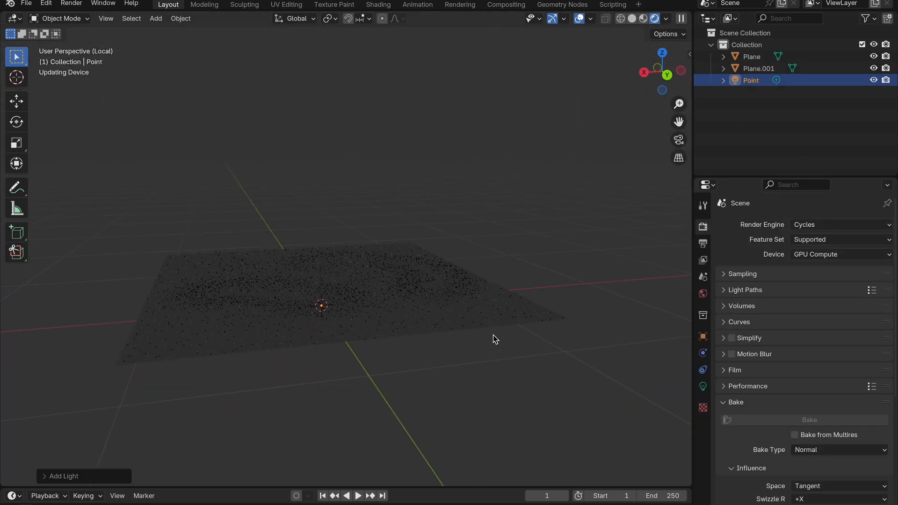
pyautogui.press('g')
pyautogui.click(488, 277)
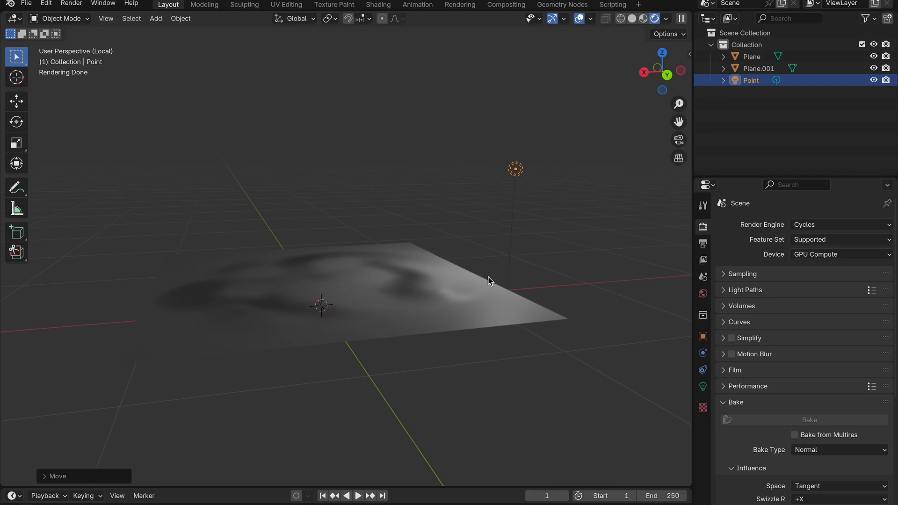
# Step: Lower the point light along the Z axis, closer to the flat plane
pyautogui.scroll(4, 489, 277)
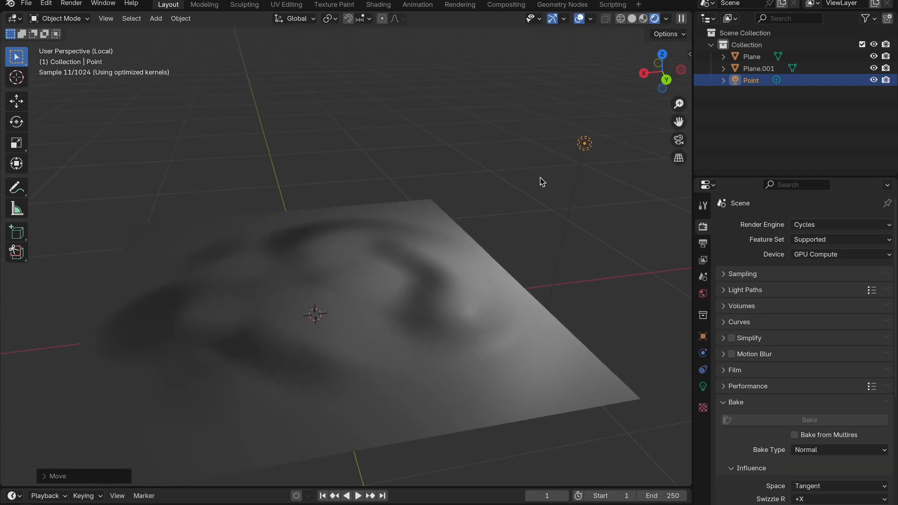
pyautogui.press('g')
pyautogui.press('z')
pyautogui.click(528, 229)
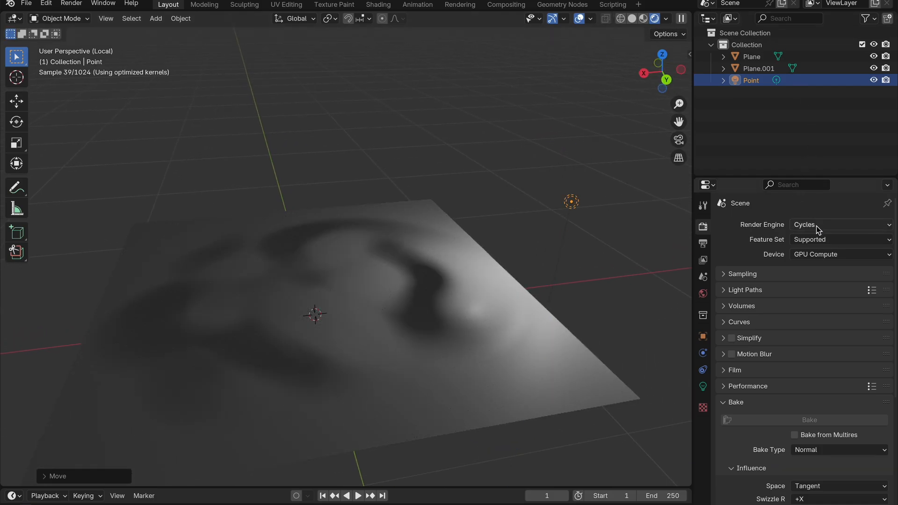
pyautogui.keyDown('shift'); pyautogui.scroll(-2, 469, 370); pyautogui.keyUp('shift')
pyautogui.scroll(1, 469, 370)
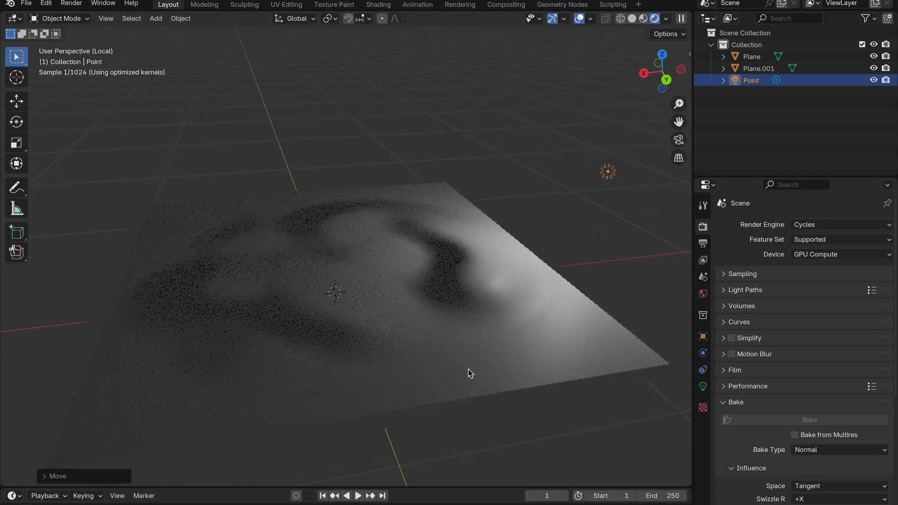
# Step: Reposition the point light near the flat plane's edge, moving it along Z and horizontally with Z locked
pyautogui.press('g')
pyautogui.click(539, 240)
pyautogui.scroll(5, 539, 241)
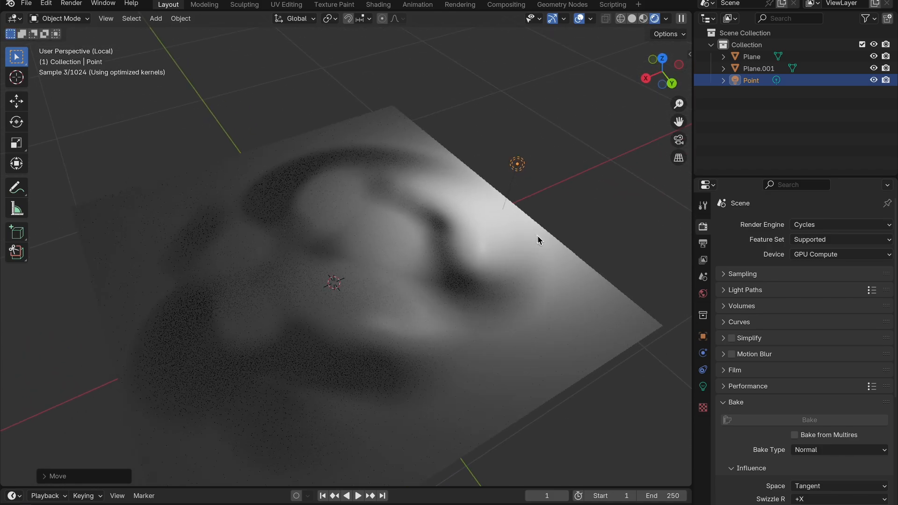
pyautogui.press('g')
pyautogui.press('z')
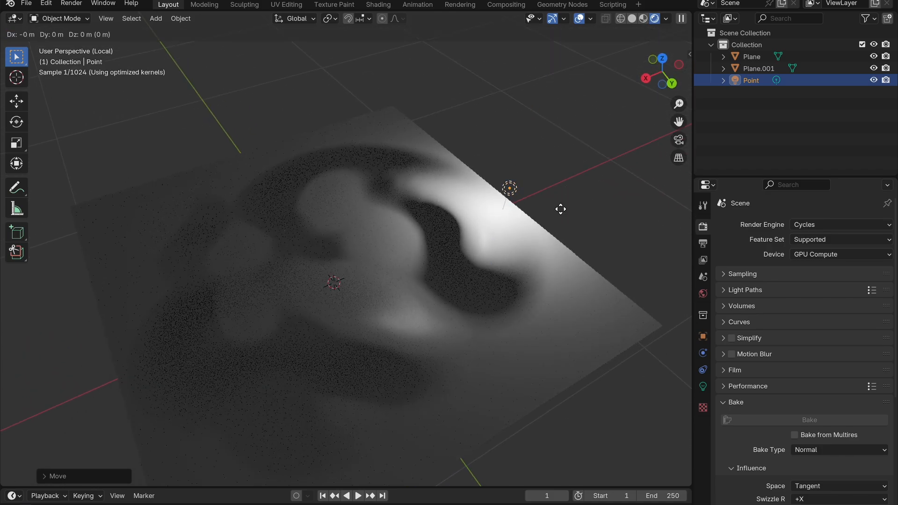
pyautogui.hotkey('shift', 'z')
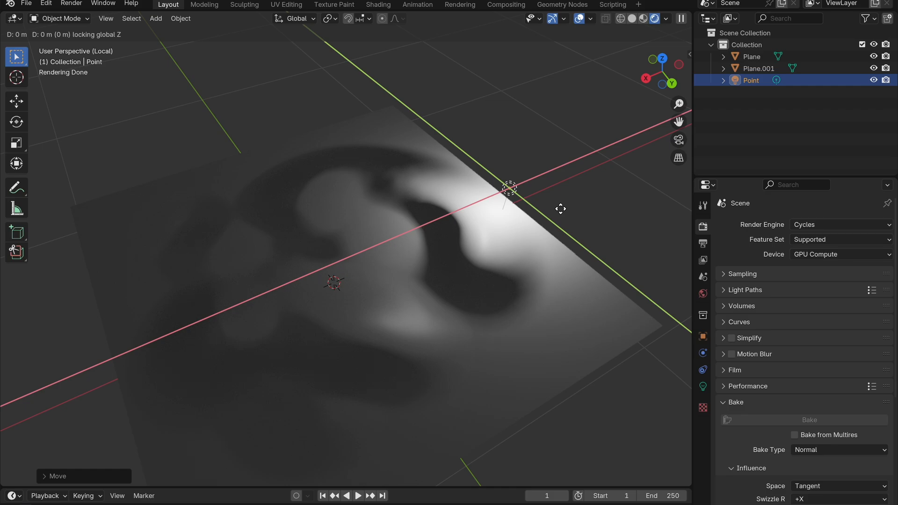
pyautogui.moveTo(561, 209)
pyautogui.mouseDown()
pyautogui.moveTo(462, 202)
pyautogui.moveTo(375, 243)
pyautogui.moveTo(222, 268)
pyautogui.moveTo(179, 146)
pyautogui.moveTo(574, 206)
pyautogui.mouseUp()
# Step: Exit local view and move the sculpted plane along the Y axis until it sits beside the flat plane
pyautogui.click(763, 70)
pyautogui.scroll(-8, 513, 269)
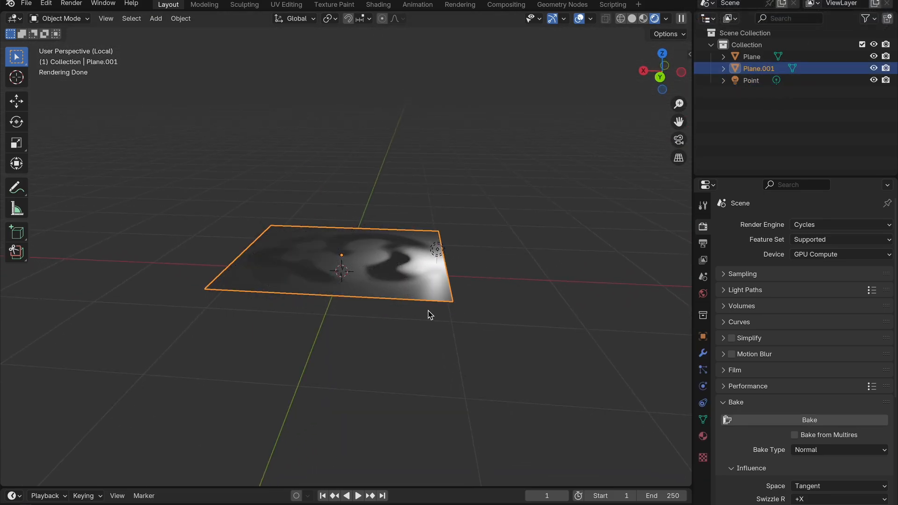
pyautogui.press('/')
pyautogui.click(389, 285)
pyautogui.press('g')
pyautogui.press('y')
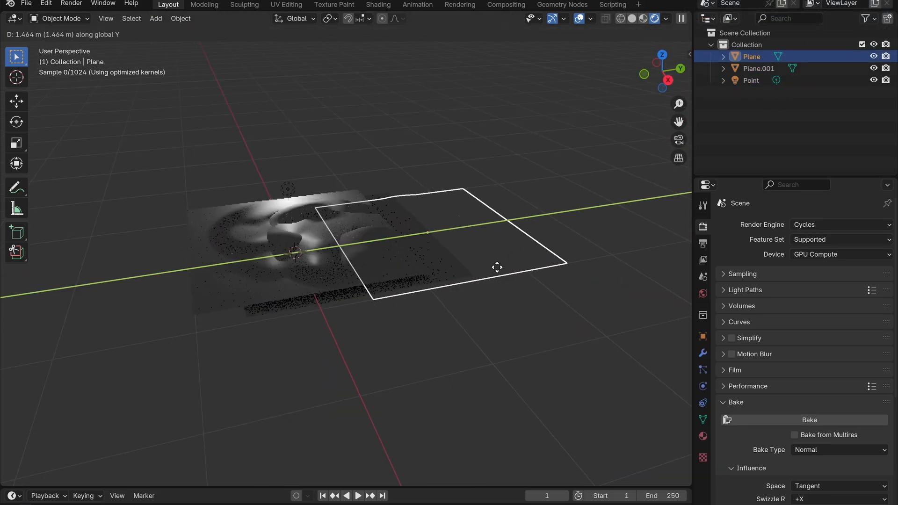
pyautogui.click(575, 260)
pyautogui.moveTo(449, 281); pyautogui.dragTo(154, 248, button='middle')
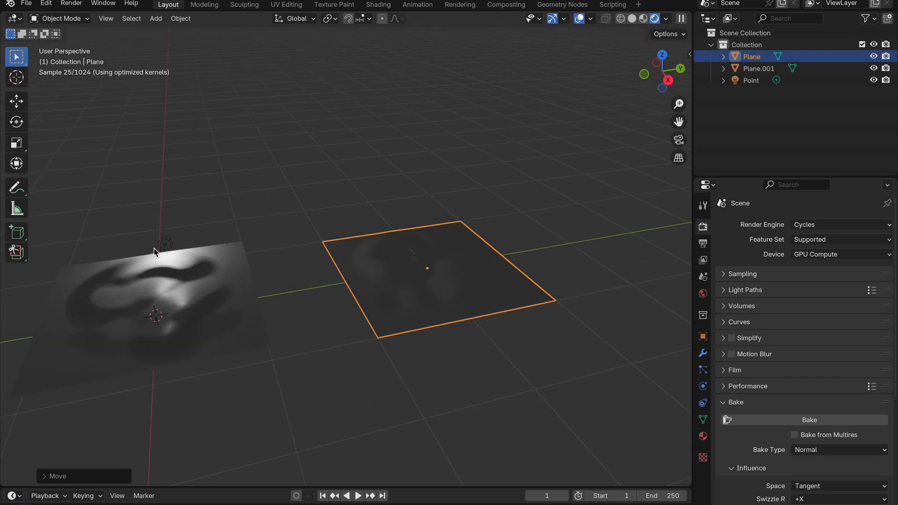
# Step: Move the point light along Y over the sculpted plane, adjust its position and inspect the resulting shadows
pyautogui.click(153, 249)
pyautogui.press('g')
pyautogui.press('y')
pyautogui.click(345, 210)
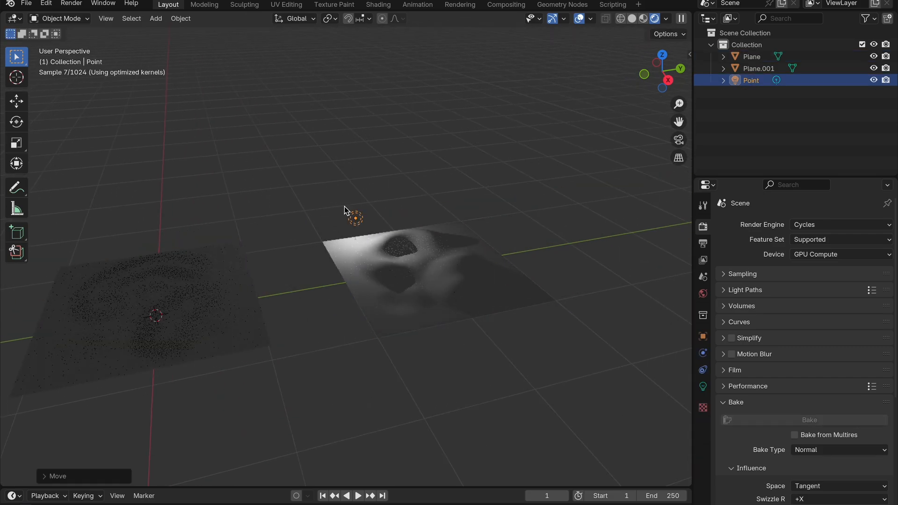
pyautogui.press('g')
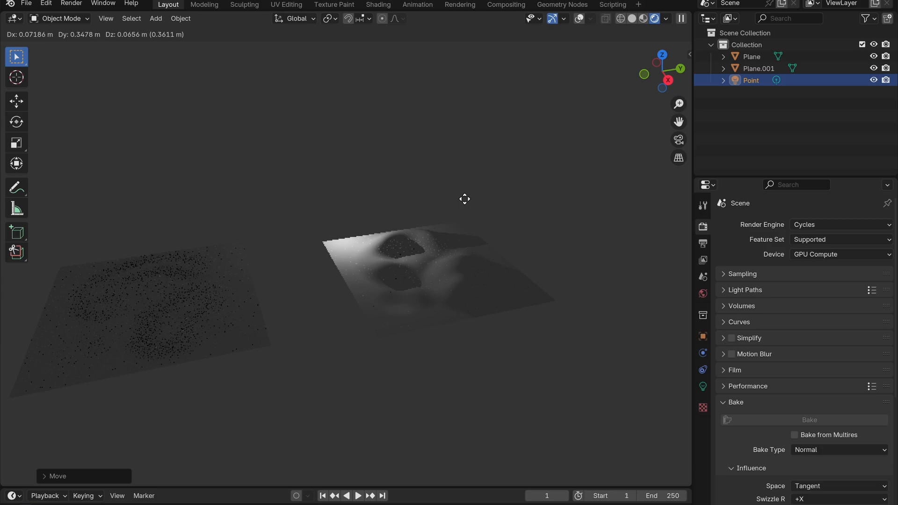
pyautogui.click(433, 189)
pyautogui.moveTo(441, 194); pyautogui.dragTo(440, 189, button='middle')
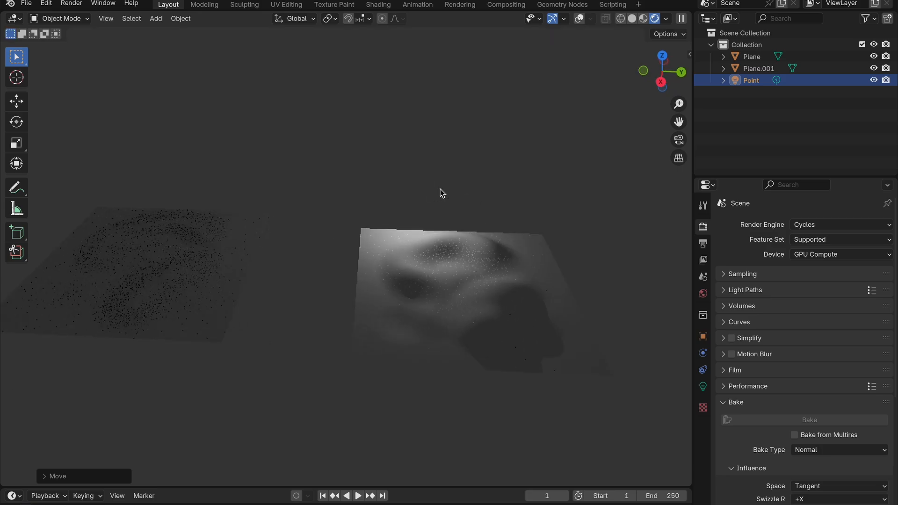
pyautogui.hotkey('shift', 'alt', 'z')
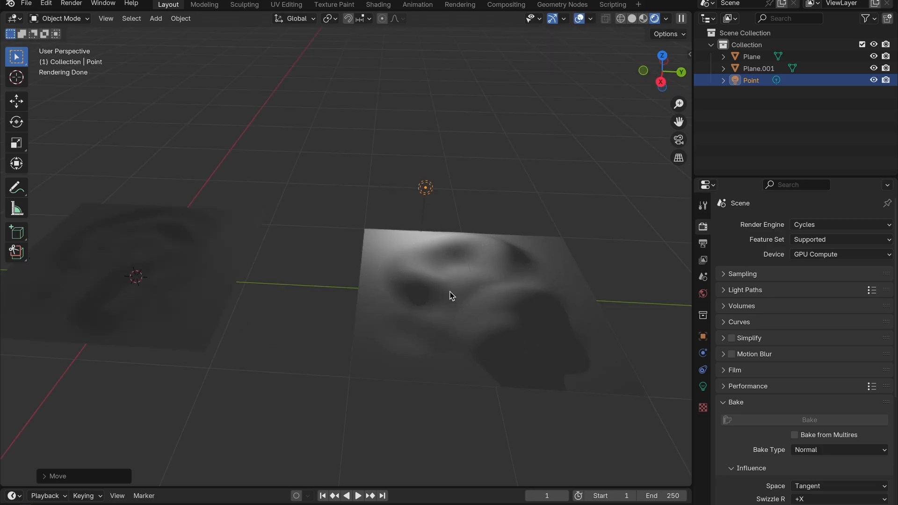
pyautogui.moveTo(450, 292); pyautogui.dragTo(196, 418, button='middle')
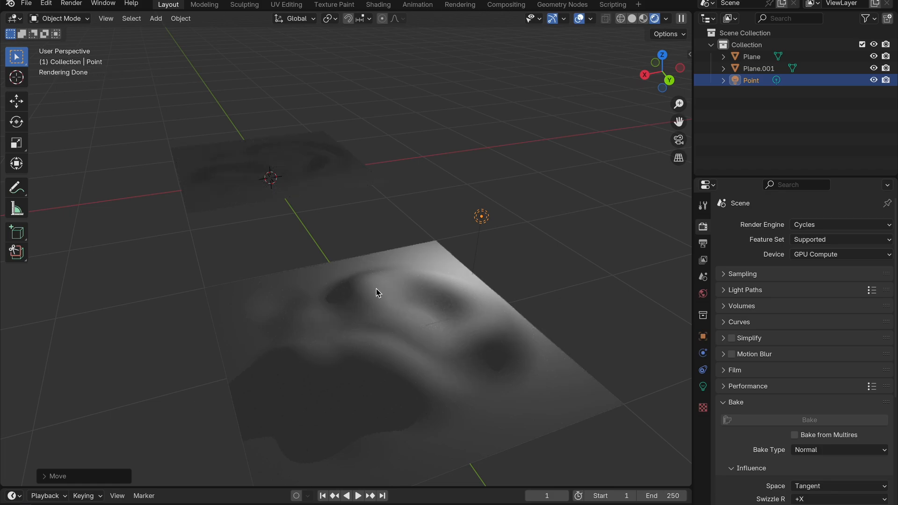
pyautogui.moveTo(376, 289); pyautogui.dragTo(375, 293, button='middle')
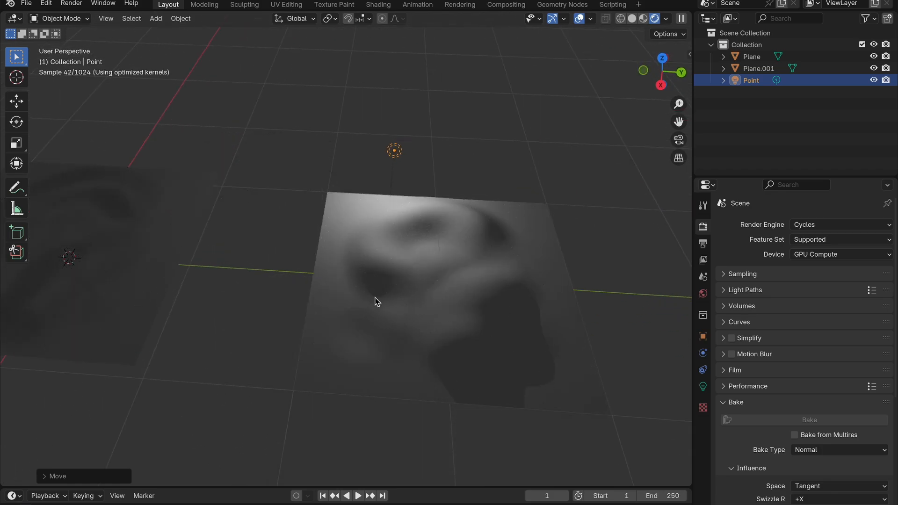
# Step: Draw an annotation stroke over the shadowed dent on the sculpted plane and undo it
pyautogui.press('d')
pyautogui.moveTo(360, 279)
pyautogui.mouseDown()
pyautogui.moveTo(387, 302)
pyautogui.moveTo(397, 290)
pyautogui.mouseUp()
pyautogui.hotkey('ctrl', 'z')
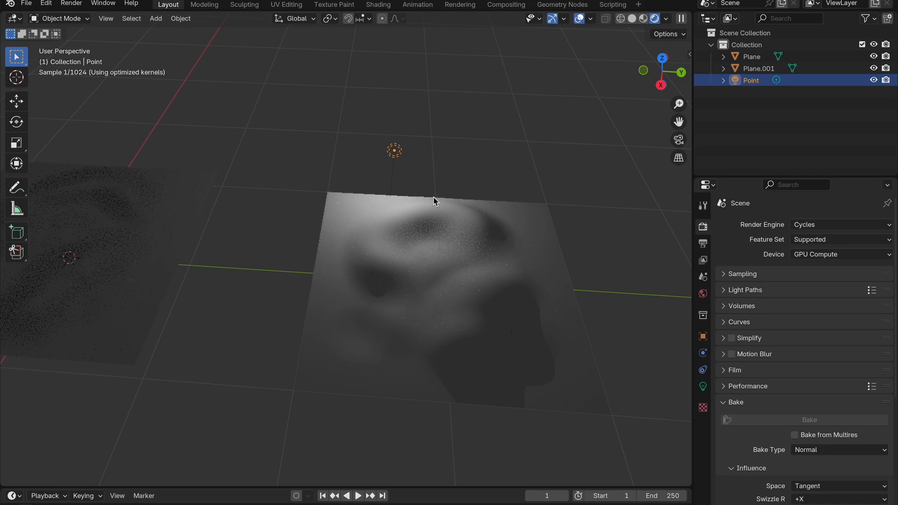
# Step: Move the point light back along Y over the flat plane and slide it across horizontally with Z locked
pyautogui.keyDown('shift'); pyautogui.moveTo(434, 202); pyautogui.dragTo(509, 200, button='middle'); pyautogui.keyUp('shift')
pyautogui.press('g')
pyautogui.press('y')
pyautogui.click(202, 202)
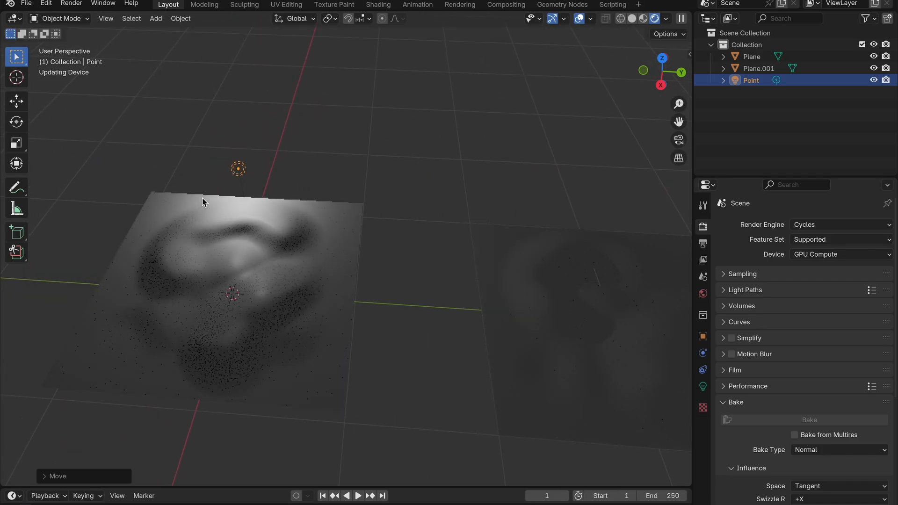
pyautogui.press('g')
pyautogui.hotkey('shift', 'z')
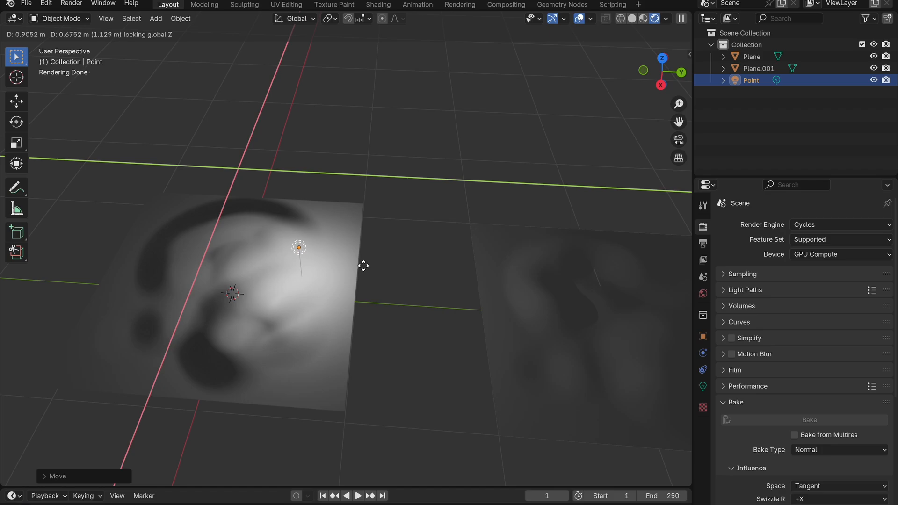
pyautogui.press('XF86MonBrightnessDown')
pyautogui.press('XF86MonBrightnessDown')
pyautogui.press('XF86MonBrightnessDown')
pyautogui.press('XF86MonBrightnessDown')
pyautogui.press('XF86MonBrightnessDown')
pyautogui.press('XF86MonBrightnessDown')
pyautogui.press('XF86MonBrightnessDown')
pyautogui.press('XF86MonBrightnessDown')
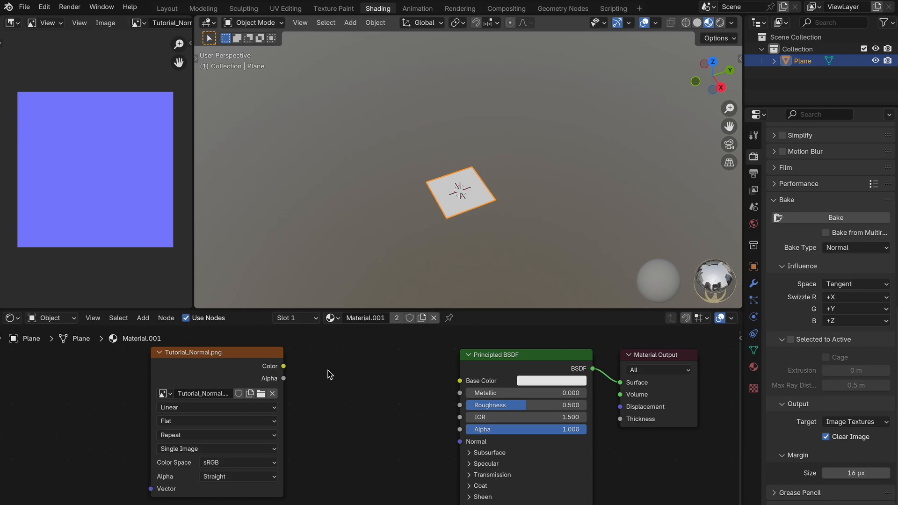
# Step: Delete the plane from the scene and add an ico sphere mesh in its place
pyautogui.click(236, 365)
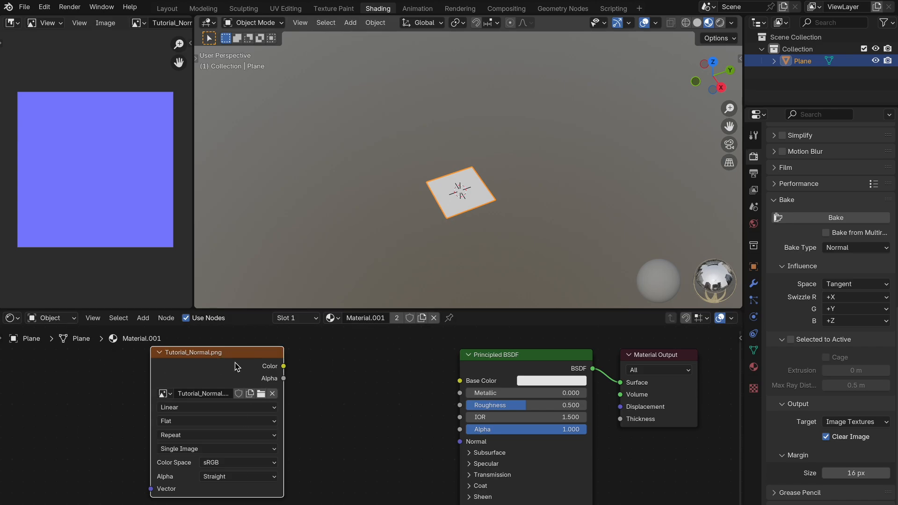
pyautogui.press('x')
pyautogui.click(405, 167)
pyautogui.hotkey('shift', 'a')
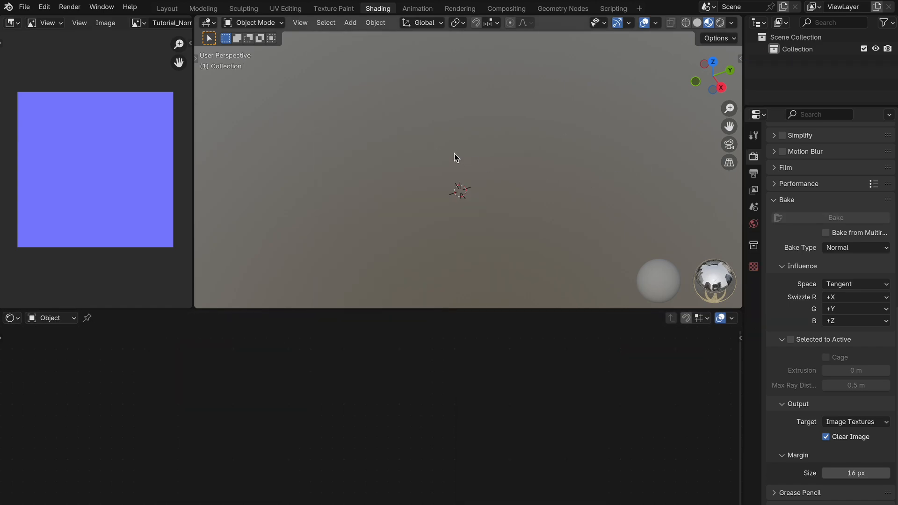
pyautogui.hotkey('shift', 'a')
pyautogui.moveTo(454, 154)
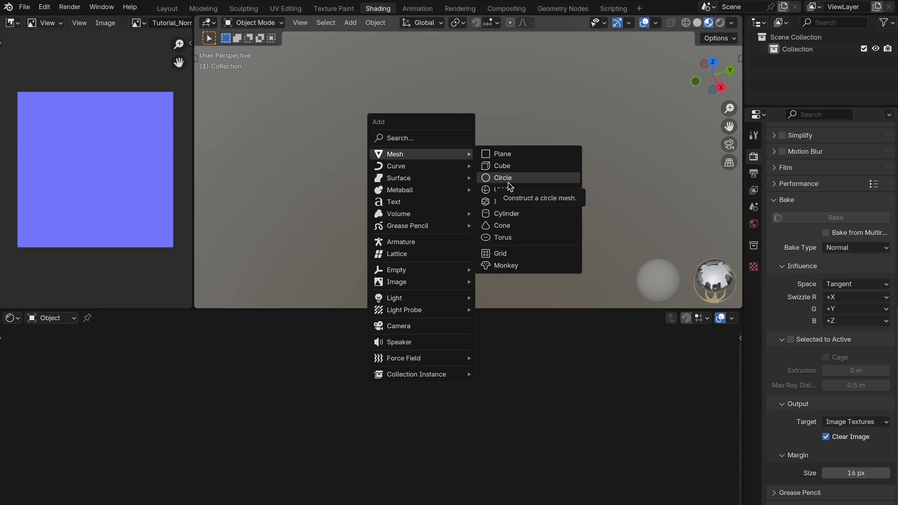
pyautogui.click(520, 204)
# Step: Set the new ico sphere's subdivisions to 6, checking its mesh density in wireframe view
pyautogui.click(222, 302)
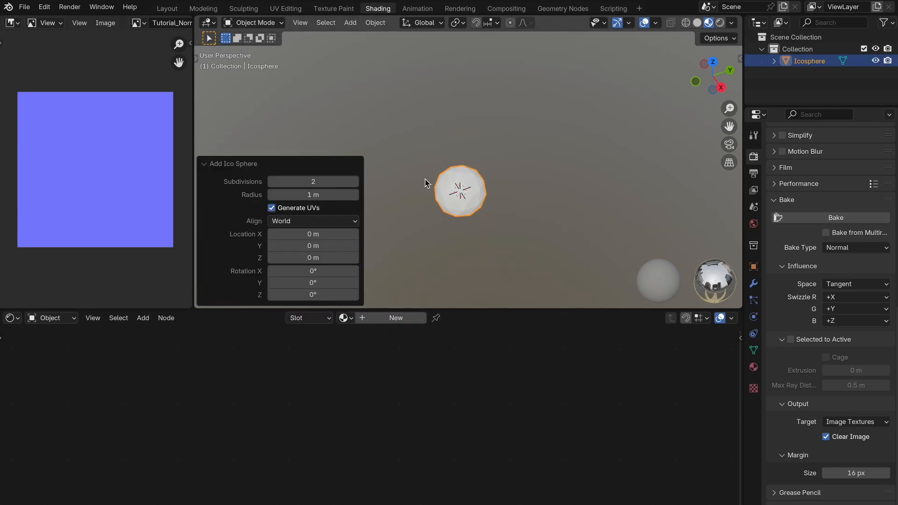
pyautogui.scroll(5, 425, 179)
pyautogui.hotkey('shift', 'z')
pyautogui.moveTo(425, 181); pyautogui.dragTo(390, 180, button='middle')
pyautogui.click(356, 183)
pyautogui.click(357, 182)
pyautogui.click(356, 183)
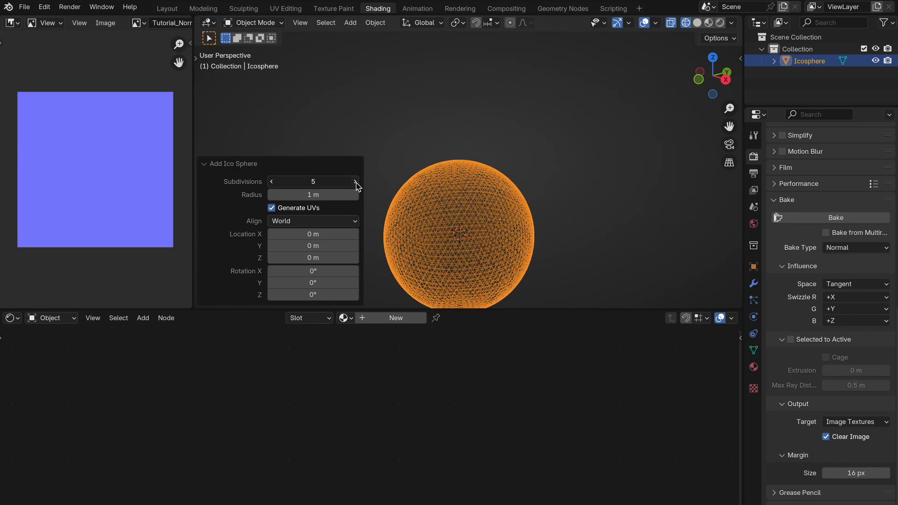
pyautogui.click(356, 182)
pyautogui.scroll(3, 486, 217)
pyautogui.hotkey('shift', 'z')
pyautogui.moveTo(485, 217); pyautogui.dragTo(399, 147, button='middle')
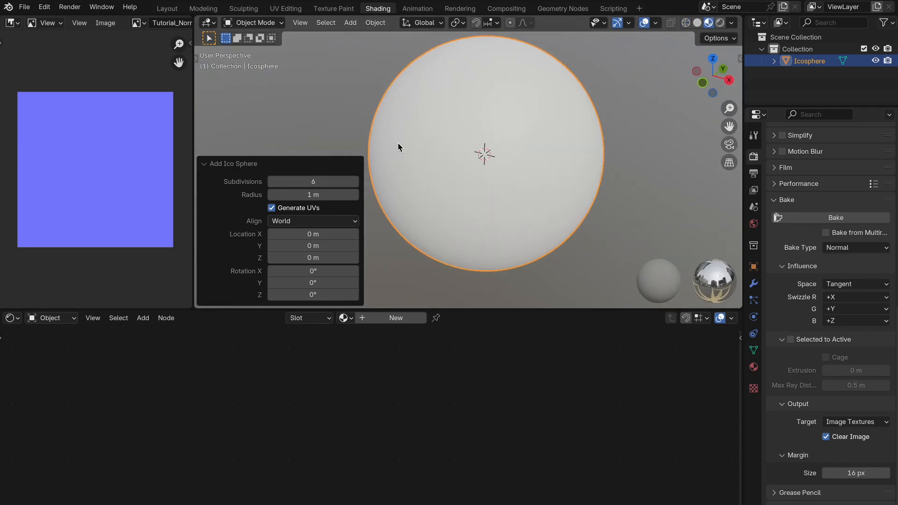
pyautogui.click(257, 169)
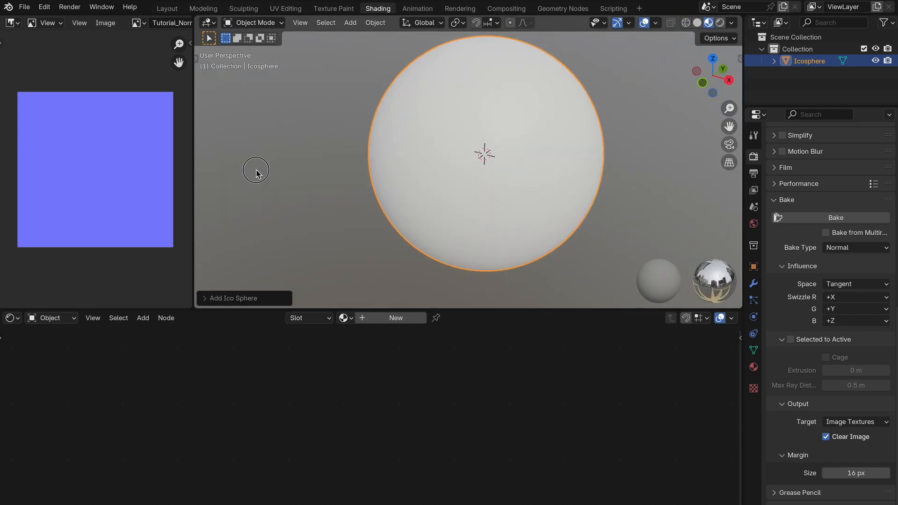
# Step: Enter Sculpt Mode on the ico sphere with a brush radius of 156 px and solid viewport shading
pyautogui.hotkey('ctrl', 'Tab')
pyautogui.moveTo(453, 160)
pyautogui.mouseDown(button='middle')
pyautogui.moveTo(470, 154)
pyautogui.moveTo(440, 156)
pyautogui.mouseUp(button='middle')
pyautogui.press('f')
pyautogui.click(459, 164)
pyautogui.moveTo(414, 119); pyautogui.dragTo(449, 120, button='middle')
pyautogui.press('z')
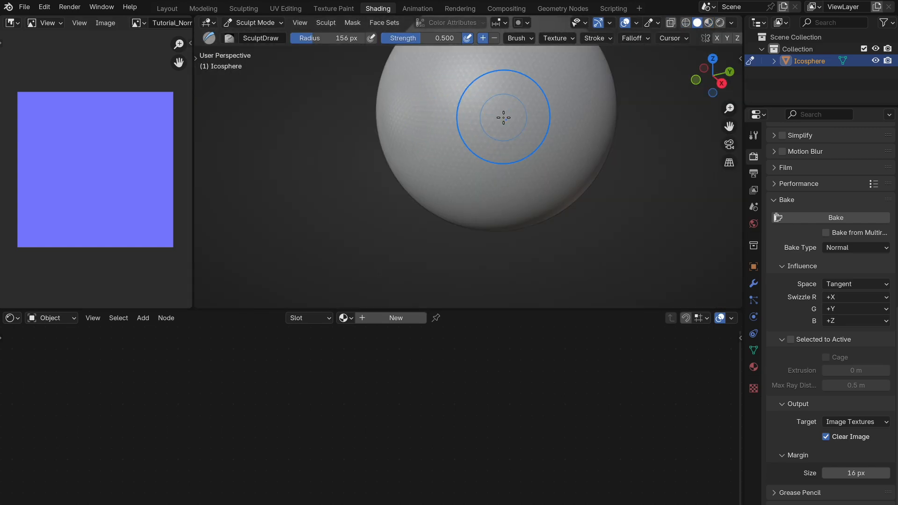
# Step: Sculpt raised bumps with the Draw brush around the upper half of the ico sphere, working from several angles
pyautogui.moveTo(503, 116); pyautogui.dragTo(481, 145, button='middle')
pyautogui.moveTo(505, 121)
pyautogui.mouseDown()
pyautogui.moveTo(467, 101)
pyautogui.moveTo(431, 134)
pyautogui.moveTo(482, 144)
pyautogui.mouseUp()
pyautogui.scroll(-3, 481, 144)
pyautogui.moveTo(482, 145); pyautogui.dragTo(501, 127, button='middle')
pyautogui.scroll(2, 501, 127)
pyautogui.moveTo(501, 128)
pyautogui.mouseDown()
pyautogui.moveTo(470, 99)
pyautogui.moveTo(513, 107)
pyautogui.moveTo(488, 107)
pyautogui.moveTo(481, 127)
pyautogui.mouseUp()
pyautogui.moveTo(481, 127)
pyautogui.mouseDown(button='middle')
pyautogui.moveTo(507, 135)
pyautogui.moveTo(427, 174)
pyautogui.moveTo(427, 151)
pyautogui.moveTo(460, 127)
pyautogui.mouseUp(button='middle')
pyautogui.moveTo(460, 128); pyautogui.dragTo(441, 154)
pyautogui.moveTo(505, 175)
pyautogui.mouseDown(button='middle')
pyautogui.moveTo(476, 187)
pyautogui.moveTo(477, 159)
pyautogui.mouseUp(button='middle')
pyautogui.moveTo(488, 122)
pyautogui.mouseDown(button='middle')
pyautogui.moveTo(528, 122)
pyautogui.moveTo(534, 102)
pyautogui.mouseUp(button='middle')
pyautogui.moveTo(478, 126); pyautogui.dragTo(508, 115, button='middle')
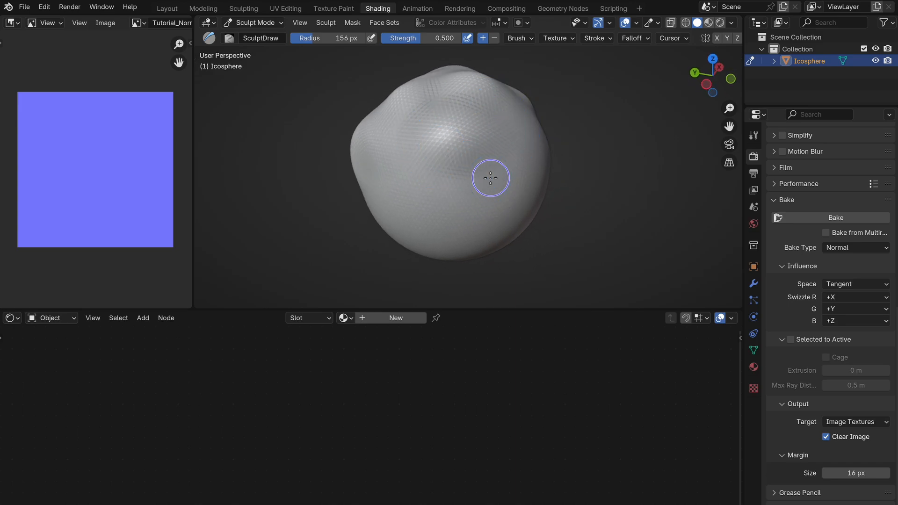
# Step: Continue sculpting bumps over the remaining smooth sides and underside of the ico sphere until its whole surface is uneven
pyautogui.moveTo(490, 178)
pyautogui.mouseDown(button='middle')
pyautogui.moveTo(478, 117)
pyautogui.moveTo(459, 136)
pyautogui.moveTo(427, 130)
pyautogui.mouseUp(button='middle')
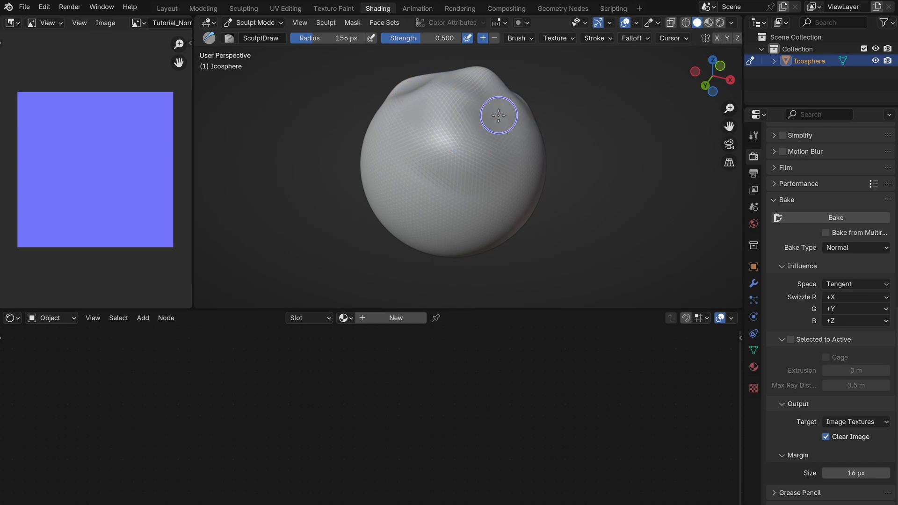
pyautogui.moveTo(499, 115)
pyautogui.mouseDown(button='middle')
pyautogui.moveTo(479, 100)
pyautogui.moveTo(446, 106)
pyautogui.moveTo(451, 122)
pyautogui.mouseUp(button='middle')
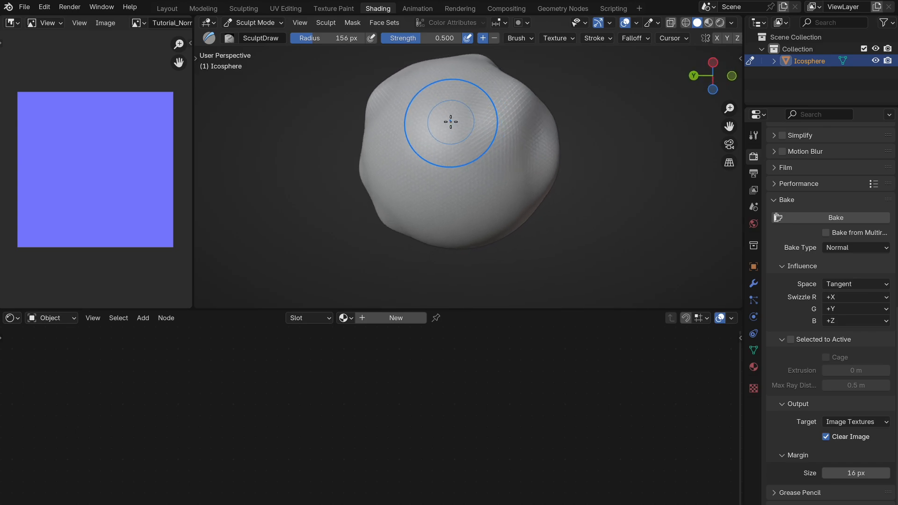
pyautogui.moveTo(403, 96); pyautogui.dragTo(428, 99, button='middle')
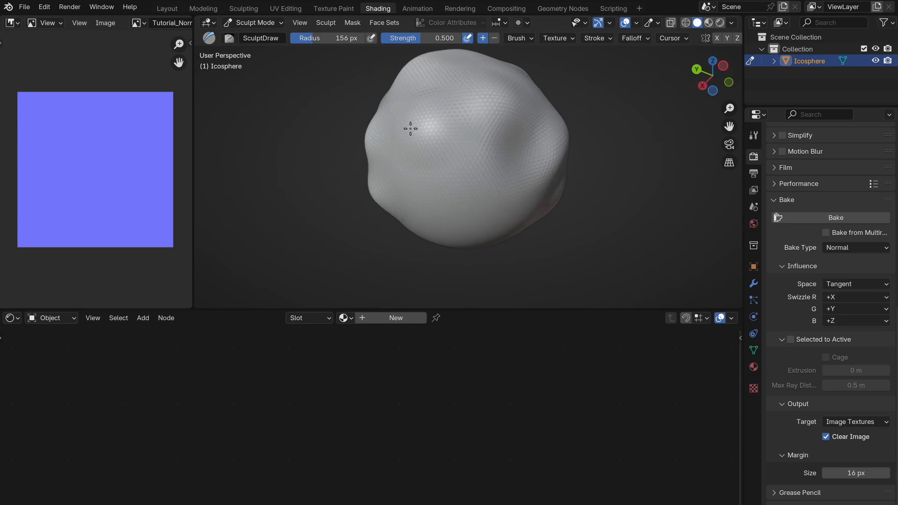
pyautogui.moveTo(410, 129)
pyautogui.mouseDown(button='middle')
pyautogui.moveTo(449, 160)
pyautogui.moveTo(449, 133)
pyautogui.moveTo(485, 141)
pyautogui.moveTo(447, 122)
pyautogui.moveTo(431, 100)
pyautogui.moveTo(457, 136)
pyautogui.moveTo(453, 91)
pyautogui.moveTo(493, 145)
pyautogui.moveTo(453, 159)
pyautogui.moveTo(477, 156)
pyautogui.mouseUp(button='middle')
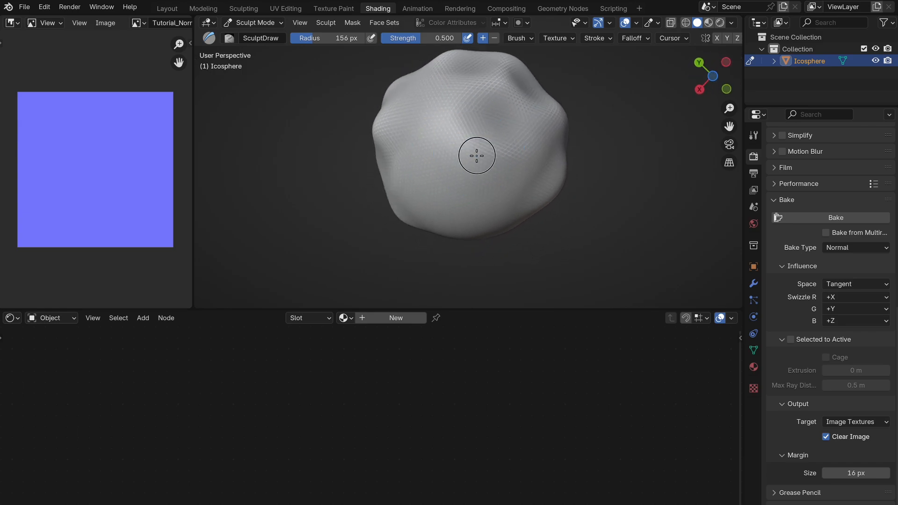
pyautogui.moveTo(476, 156)
pyautogui.mouseDown()
pyautogui.moveTo(431, 94)
pyautogui.moveTo(515, 170)
pyautogui.moveTo(500, 175)
pyautogui.mouseUp()
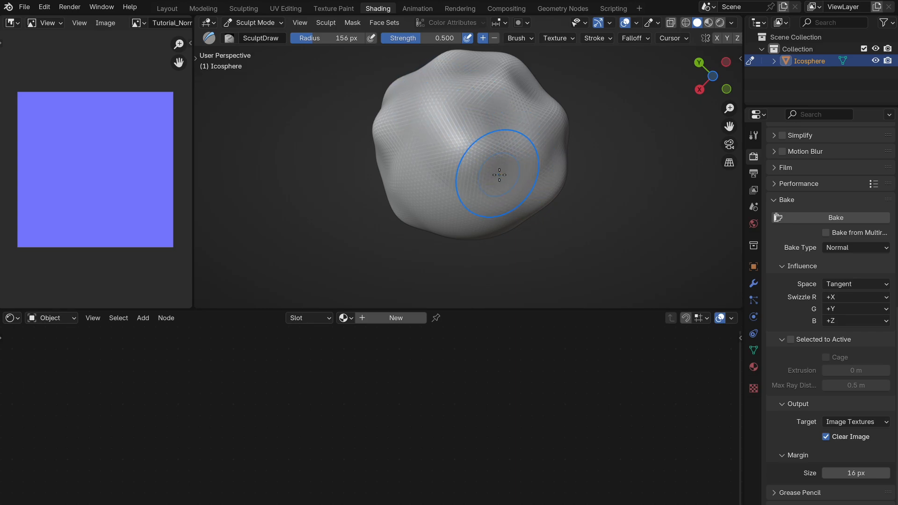
pyautogui.moveTo(499, 175)
pyautogui.mouseDown(button='middle')
pyautogui.moveTo(485, 167)
pyautogui.moveTo(446, 178)
pyautogui.moveTo(472, 157)
pyautogui.mouseUp(button='middle')
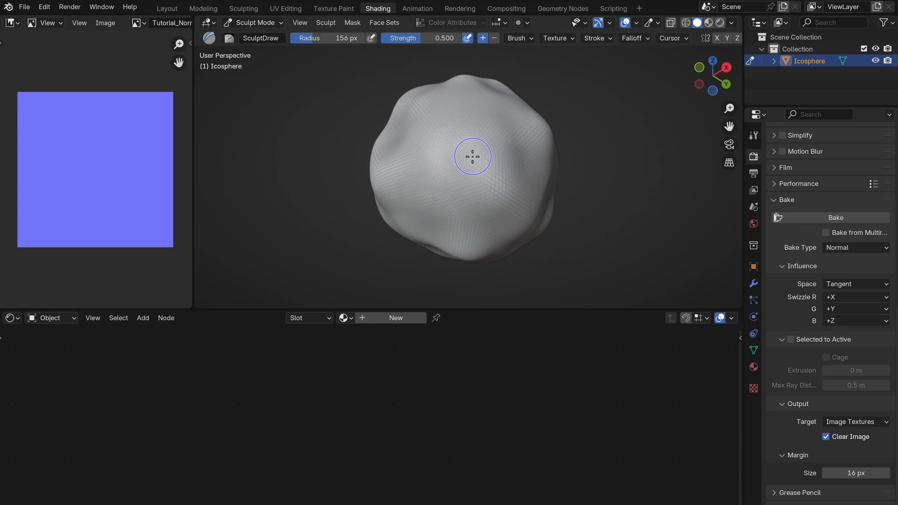
pyautogui.moveTo(472, 157); pyautogui.dragTo(459, 143)
pyautogui.moveTo(457, 137); pyautogui.dragTo(458, 139, button='middle')
pyautogui.moveTo(457, 138)
pyautogui.mouseDown()
pyautogui.moveTo(473, 164)
pyautogui.moveTo(459, 157)
pyautogui.mouseUp()
pyautogui.moveTo(458, 157); pyautogui.dragTo(459, 155, button='middle')
# Step: Return the sculpted ico sphere to Object Mode and apply Shade Smooth
pyautogui.hotkey('ctrl', 'Tab')
pyautogui.moveTo(445, 187); pyautogui.dragTo(445, 187, button='middle')
pyautogui.rightClick(446, 187)
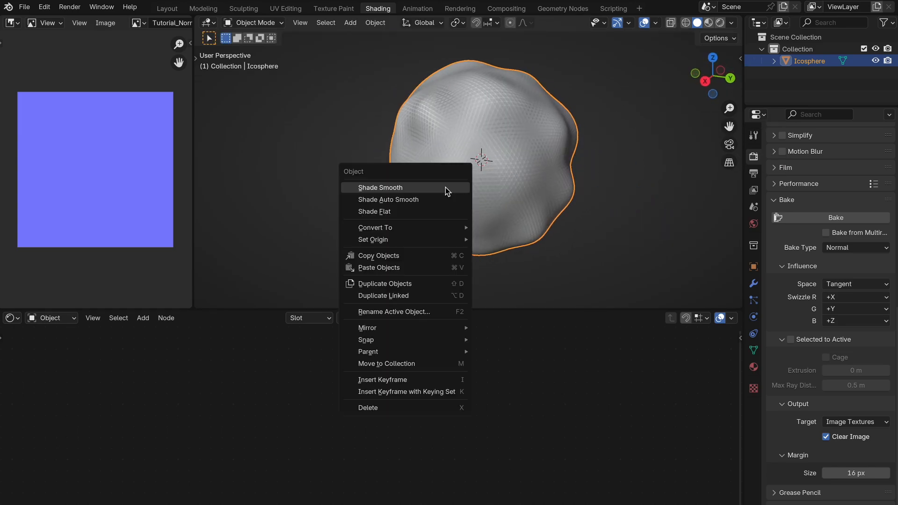
pyautogui.click(446, 187)
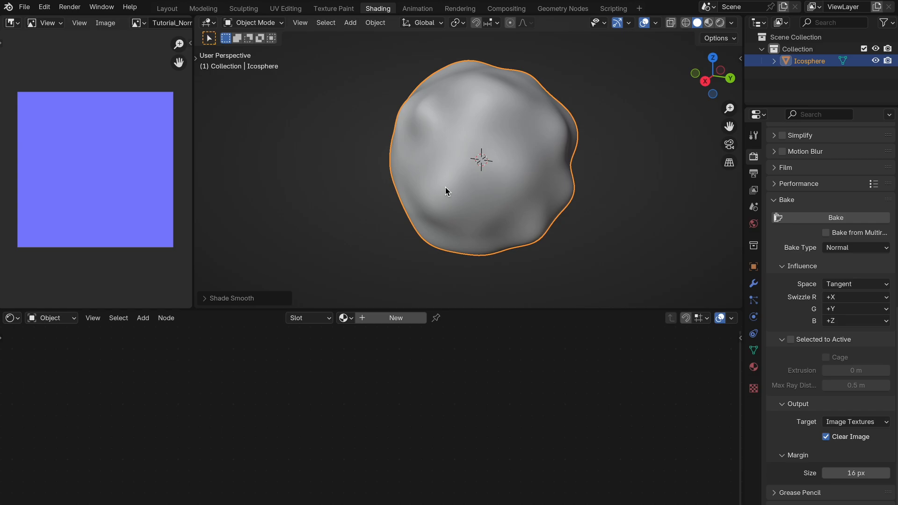
pyautogui.moveTo(446, 187); pyautogui.dragTo(446, 187, button='middle')
# Step: Add a UV sphere with 32 segments, 16 rings and a 1 m radius at the sculpted ico sphere's centre
pyautogui.scroll(-5, 445, 187)
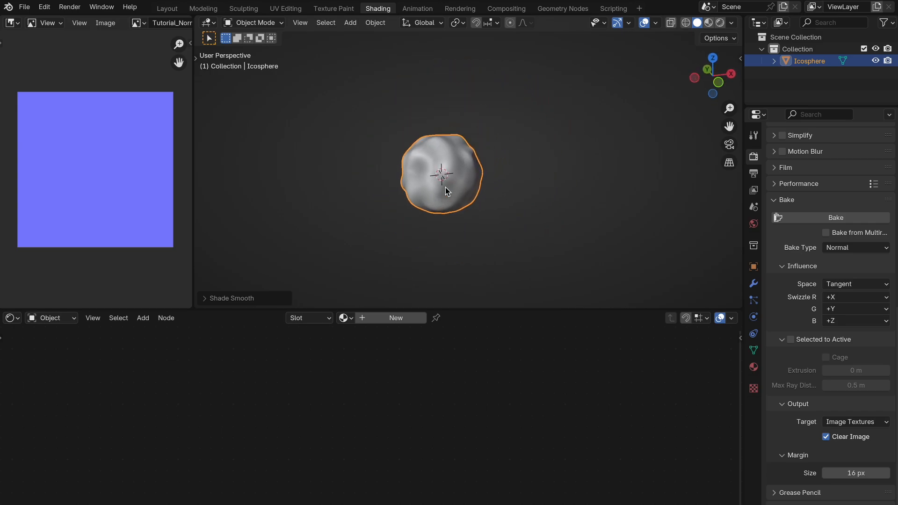
pyautogui.scroll(2, 445, 187)
pyautogui.hotkey('shift', 'a')
pyautogui.moveTo(594, 138)
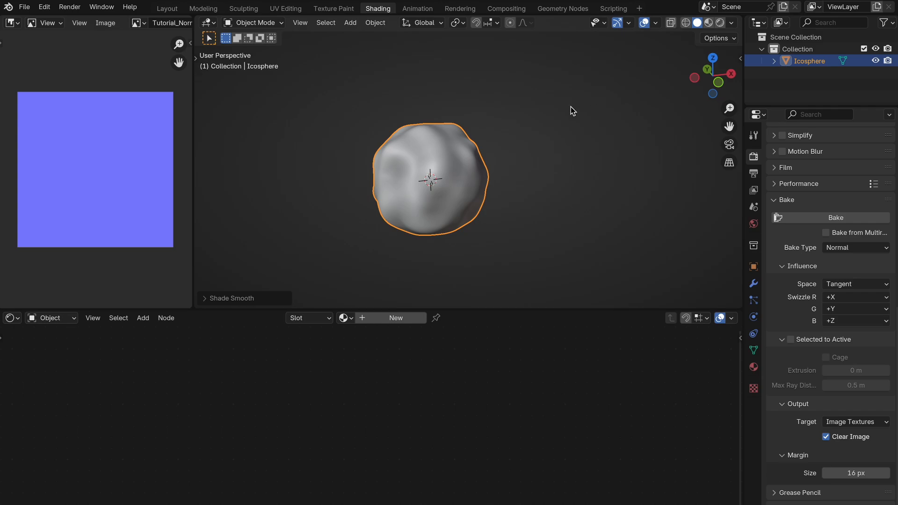
pyautogui.hotkey('shift', 'a')
pyautogui.moveTo(571, 106)
pyautogui.click(637, 145)
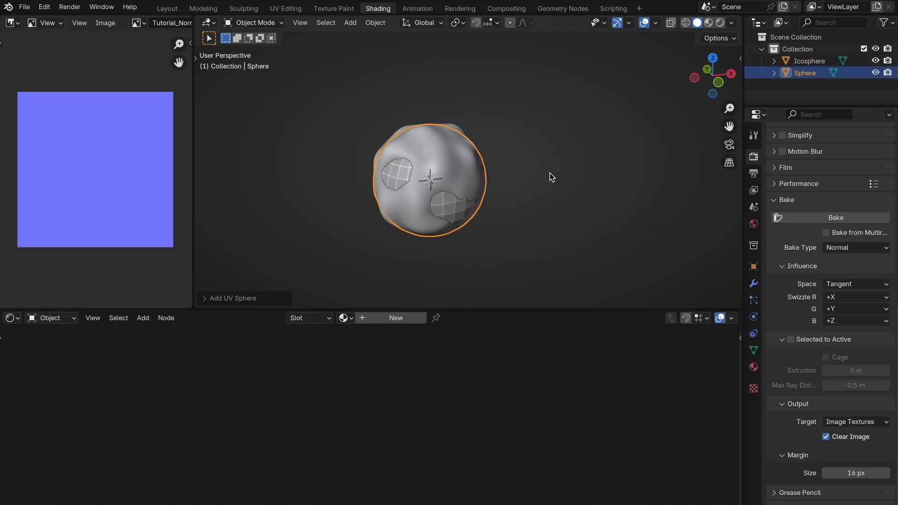
pyautogui.click(218, 300)
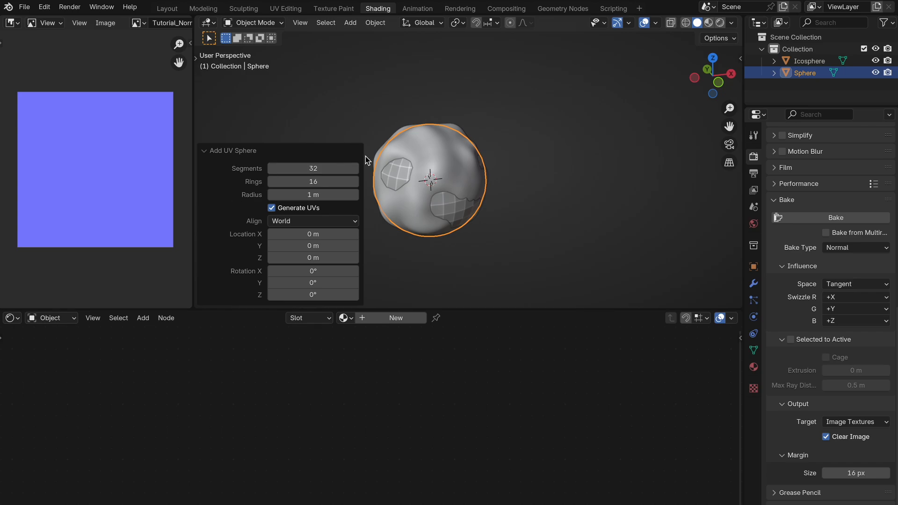
pyautogui.click(245, 151)
# Step: Isolate the UV sphere in Local View, apply Shade Smooth, and bring the ico sphere back into view
pyautogui.press('KP_Divide')
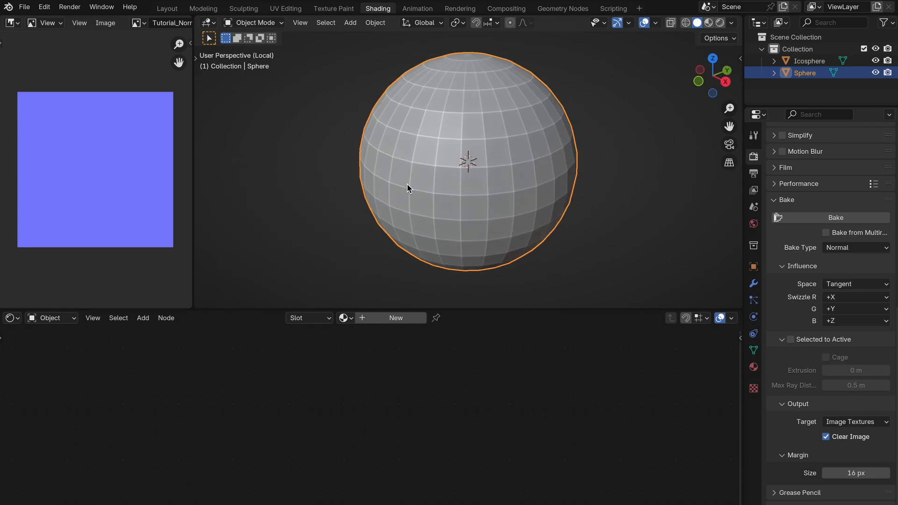
pyautogui.rightClick(408, 188)
pyautogui.click(391, 180)
pyautogui.press('KP_Divide')
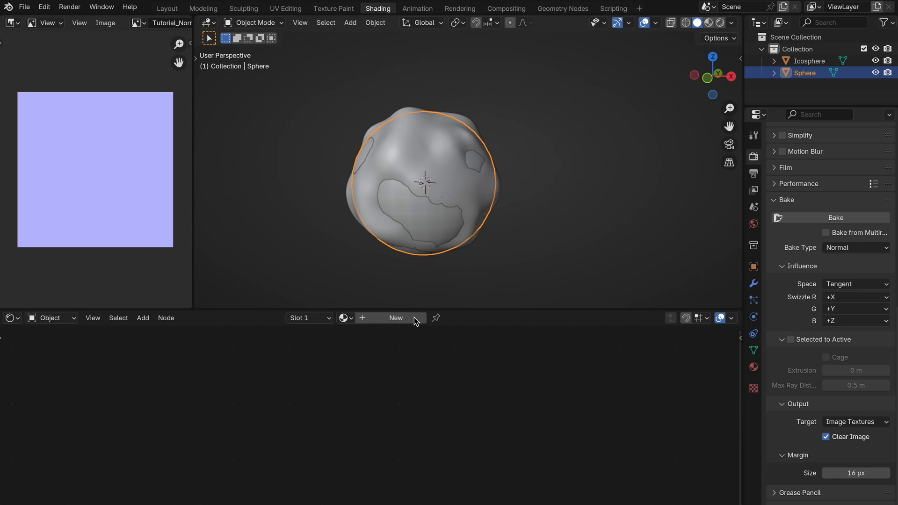
# Step: Assign the existing Material.001 to the UV sphere and place its Tutorial_Normal.png node beside the Normal Map node
pyautogui.click(345, 318)
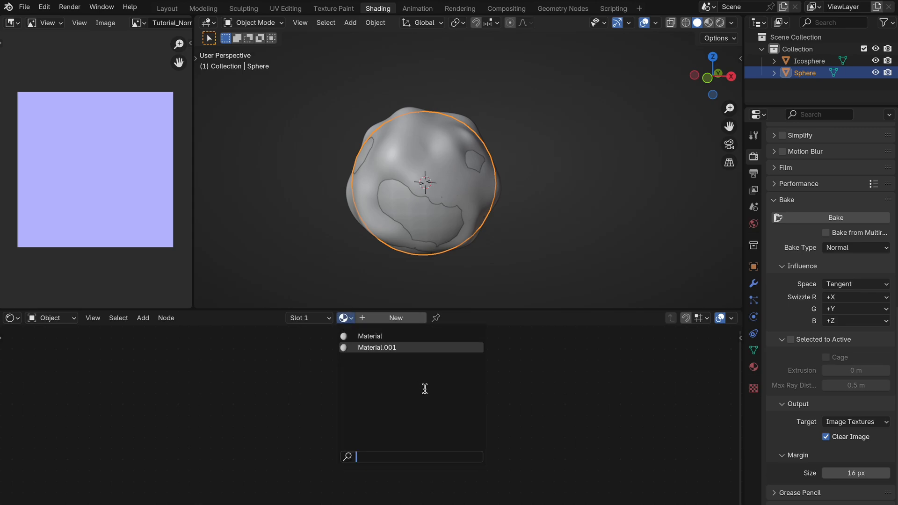
pyautogui.click(388, 348)
pyautogui.moveTo(369, 388); pyautogui.dragTo(377, 404)
pyautogui.moveTo(378, 403); pyautogui.dragTo(419, 356, button='middle')
pyautogui.moveTo(219, 359); pyautogui.dragTo(284, 357)
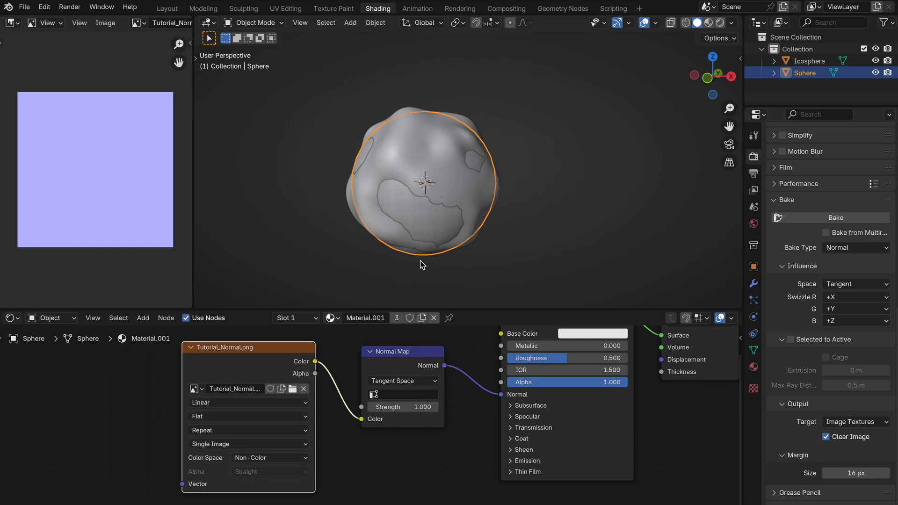
# Step: Select the ico sphere and the UV sphere as active, enable Selected to Active, and bake the normal map
pyautogui.scroll(-3, 504, 199)
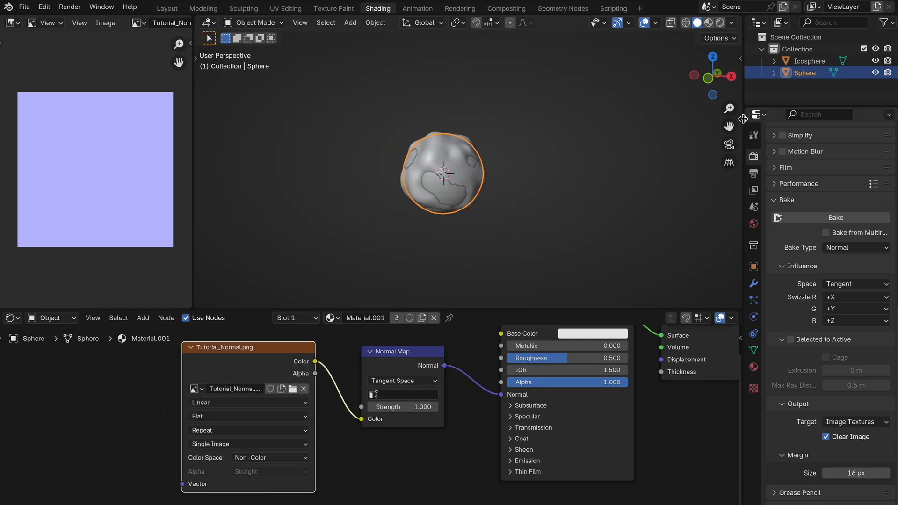
pyautogui.scroll(3, 438, 152)
pyautogui.click(438, 153)
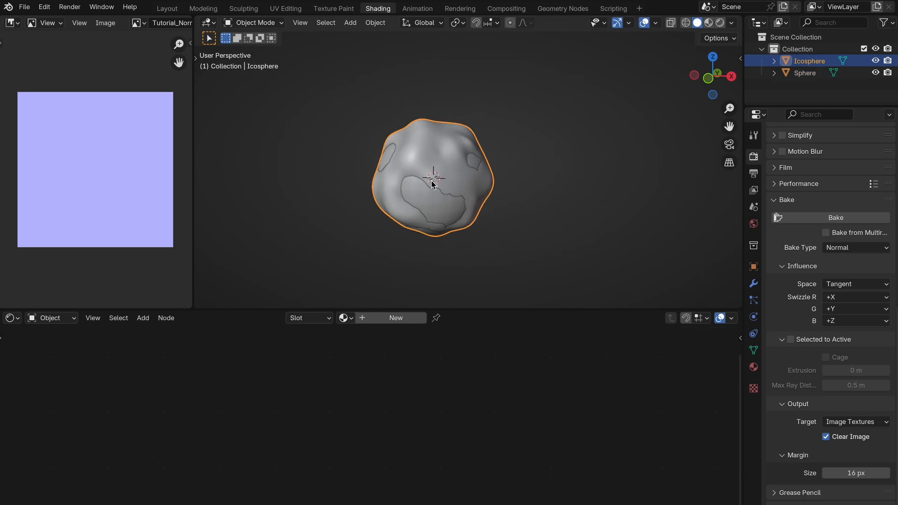
pyautogui.scroll(3, 469, 164)
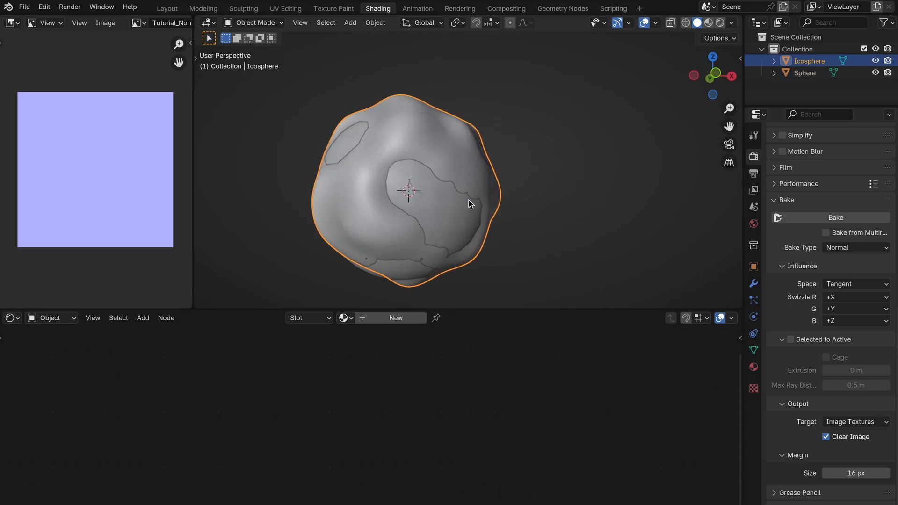
pyautogui.keyDown('shift'); pyautogui.click(439, 205); pyautogui.keyUp('shift')
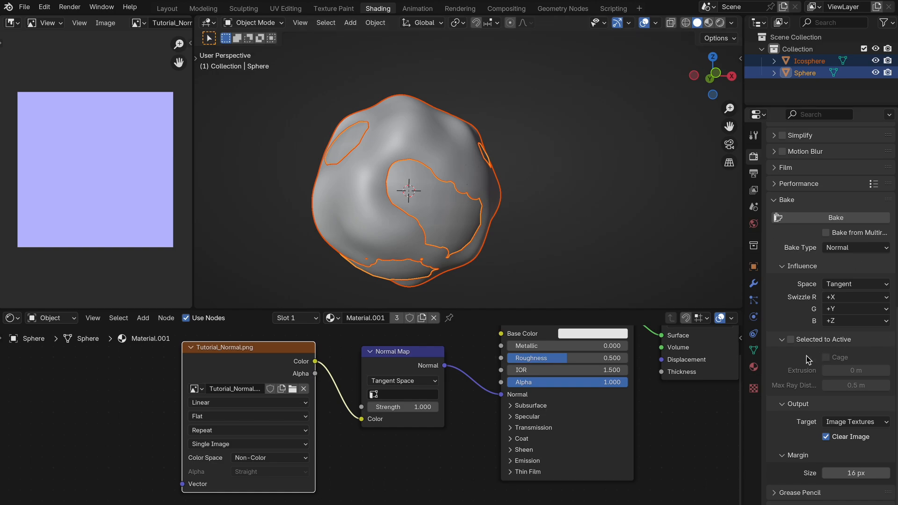
pyautogui.click(790, 339)
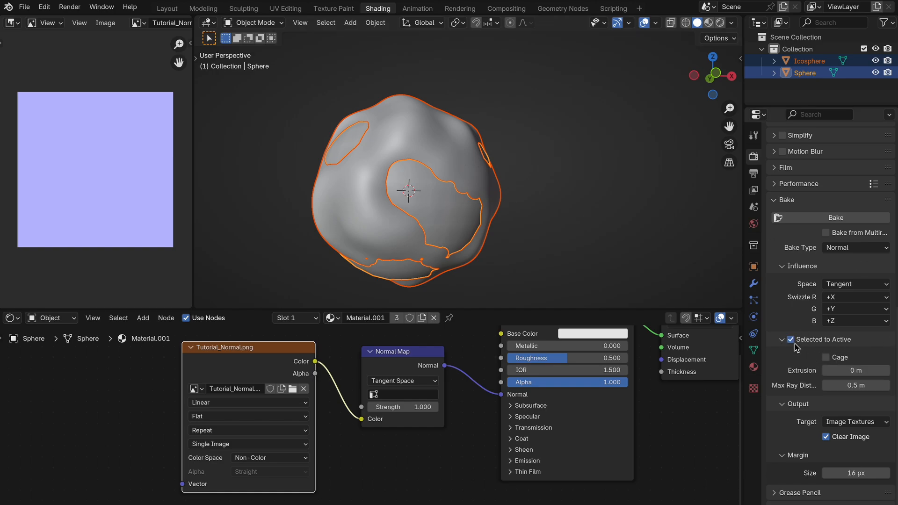
pyautogui.click(848, 219)
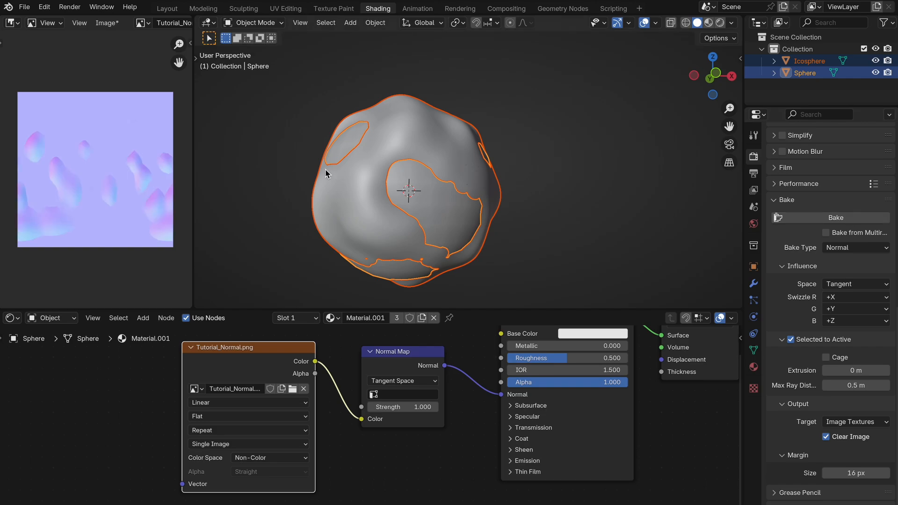
# Step: Widen the image editor and examine the baked Tutorial_Normal.png map up close
pyautogui.moveTo(192, 140); pyautogui.dragTo(383, 139)
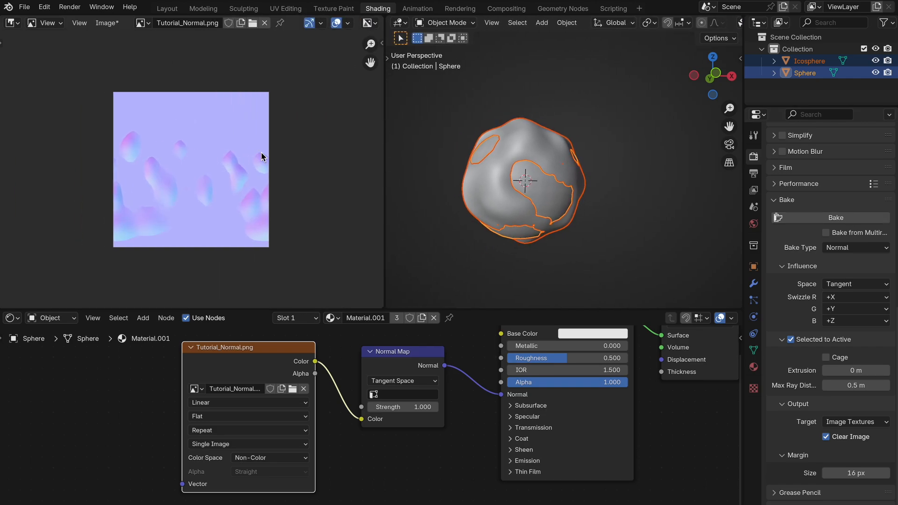
pyautogui.scroll(4, 261, 152)
pyautogui.scroll(-1, 261, 153)
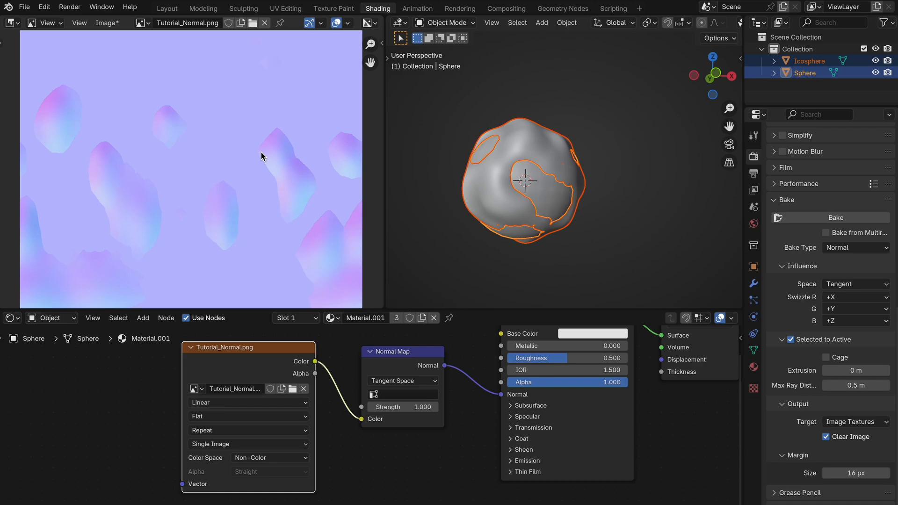
# Step: Isolate the UV sphere in Local View and show it in the Layout workspace with Rendered viewport shading
pyautogui.click(539, 186)
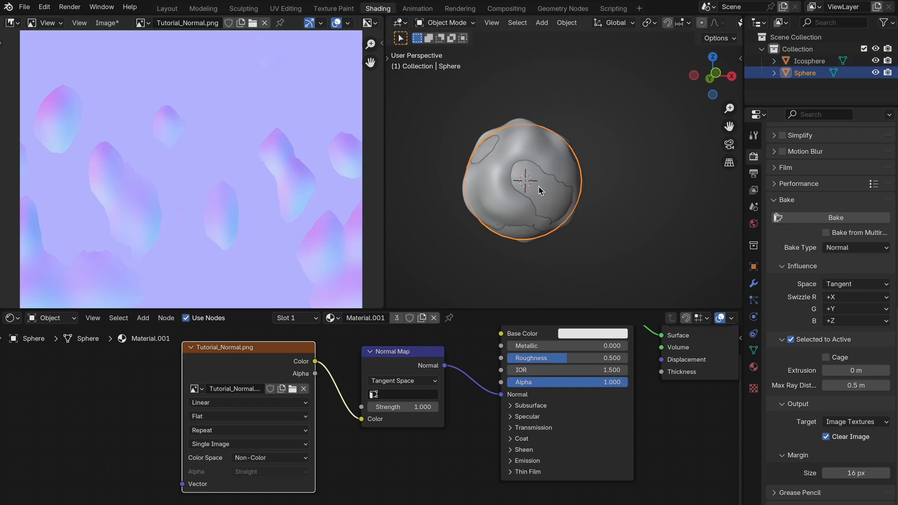
pyautogui.press('KP_Divide')
pyautogui.click(172, 8)
pyautogui.press('z')
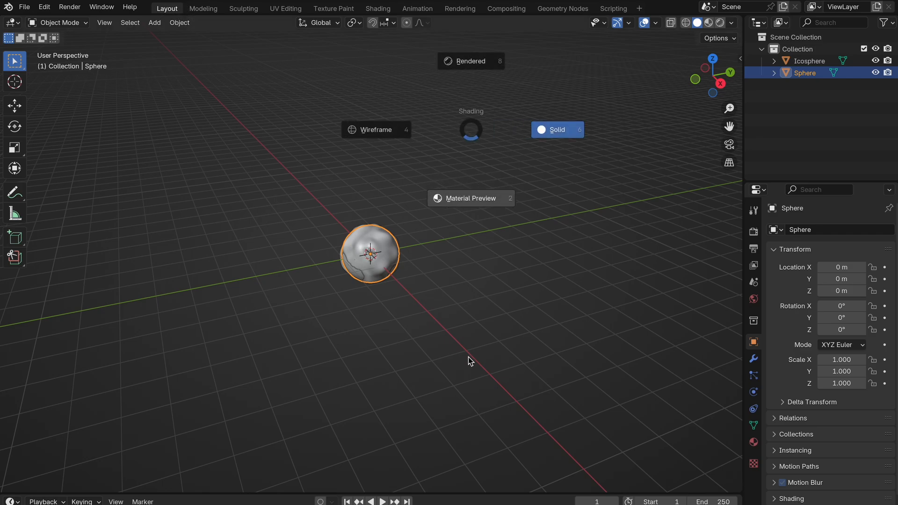
pyautogui.click(468, 357)
pyautogui.scroll(5, 468, 357)
pyautogui.moveTo(468, 355); pyautogui.dragTo(430, 351, button='middle')
pyautogui.press('z')
pyautogui.click(523, 208)
pyautogui.scroll(-2, 523, 209)
# Step: Add a point light and move it along Y until it sits outside the UV sphere
pyautogui.hotkey('shift', 'a')
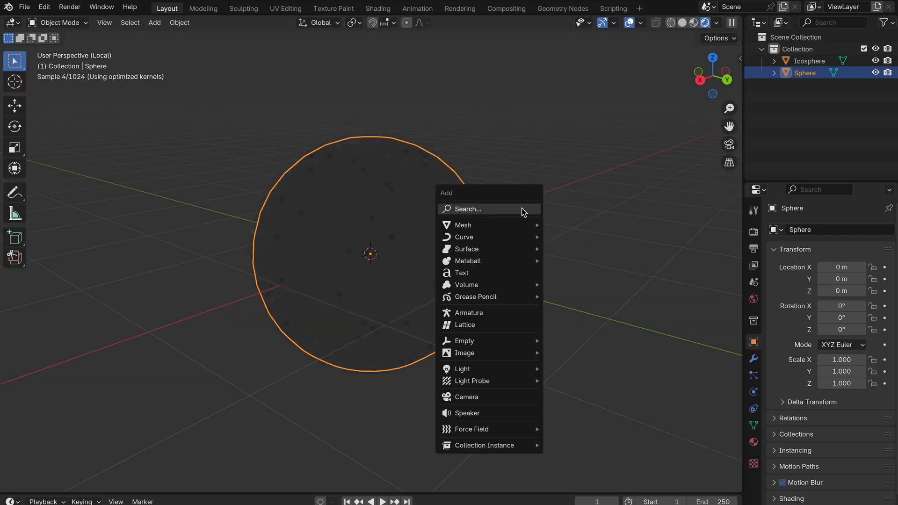
pyautogui.moveTo(486, 369)
pyautogui.click(573, 366)
pyautogui.press('g')
pyautogui.press('y')
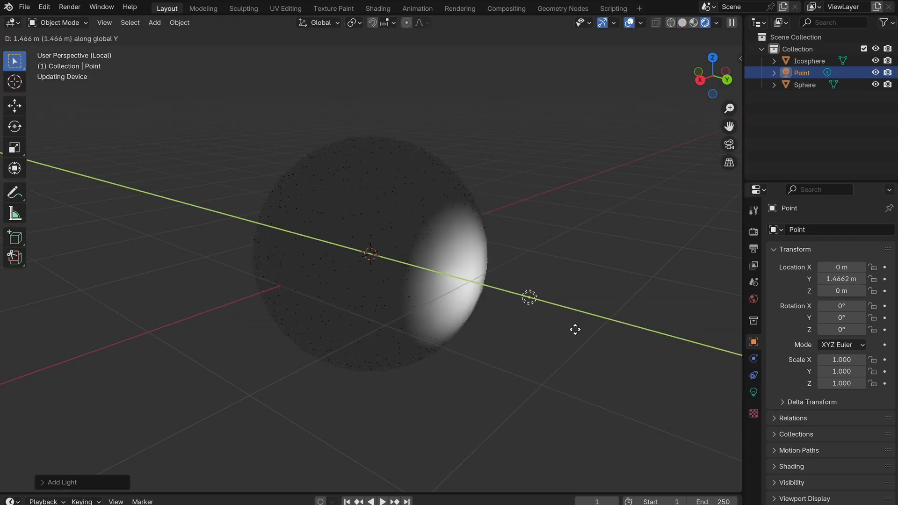
pyautogui.click(618, 338)
# Step: Raise the point light above the sphere, and slide it with Z locked to about X 1.24 m, Y 0.79 m
pyautogui.moveTo(618, 338); pyautogui.dragTo(619, 316, button='middle')
pyautogui.press('g')
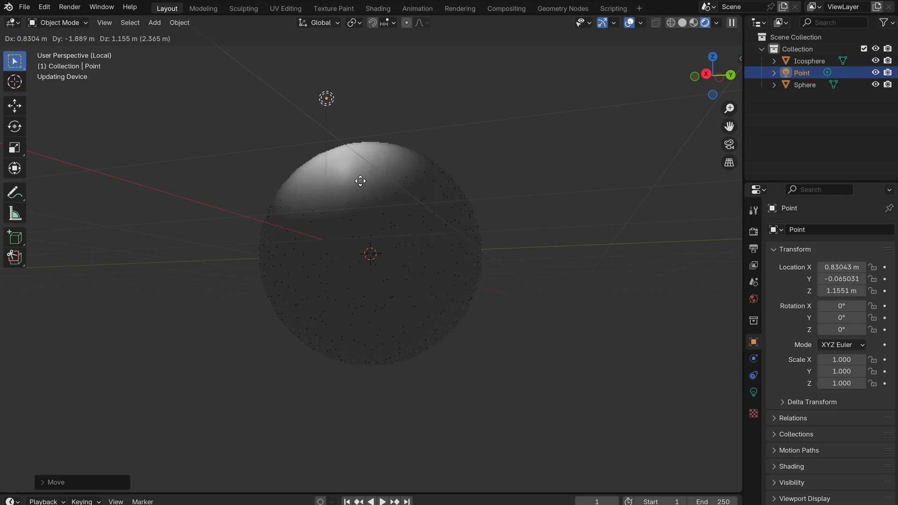
pyautogui.click(415, 171)
pyautogui.press('g')
pyautogui.hotkey('shift', 'z')
pyautogui.click(514, 126)
# Step: Lower the point light along Z to about -0.59 m to light the sphere's front
pyautogui.press('g')
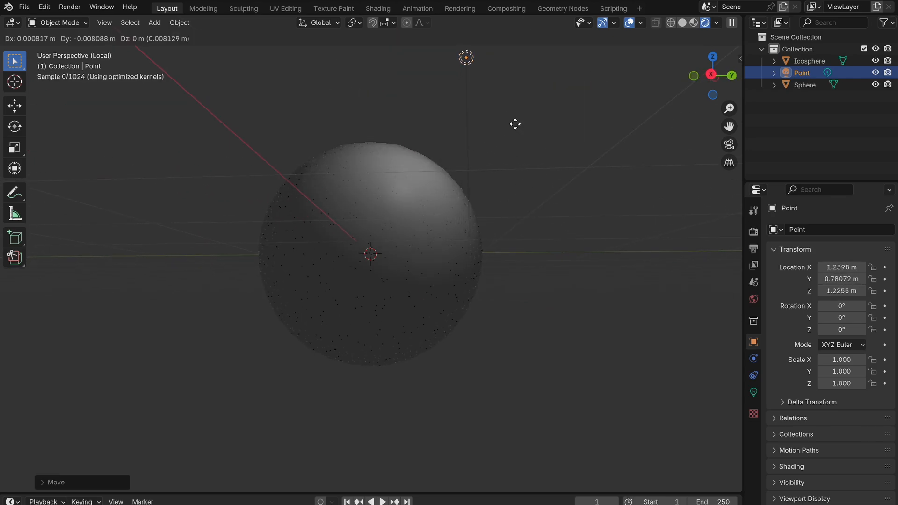
pyautogui.press('z')
pyautogui.click(520, 393)
pyautogui.press('z')
pyautogui.click(519, 465)
pyautogui.moveTo(519, 309); pyautogui.dragTo(534, 275, button='middle')
pyautogui.press('z')
pyautogui.click(539, 237)
pyautogui.moveTo(608, 330); pyautogui.dragTo(570, 309, button='middle')
pyautogui.scroll(2, 564, 306)
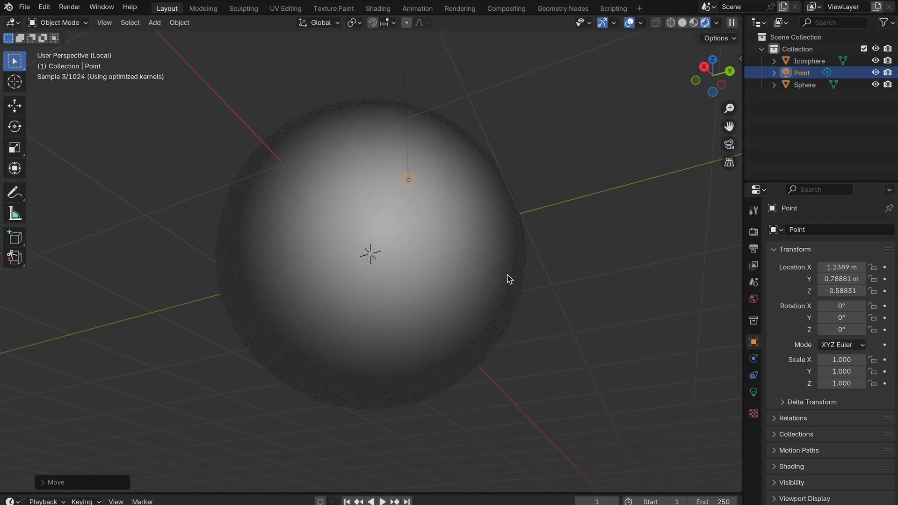
# Step: Move the point light around the sphere to about X 0.95 m, Y 1.34 m, Z -0.14 m
pyautogui.press('g')
pyautogui.click(683, 288)
pyautogui.press('g')
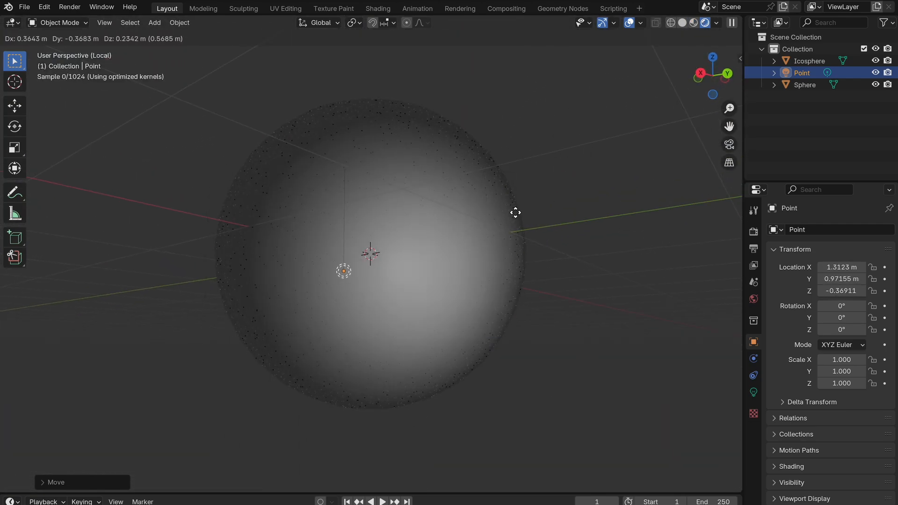
pyautogui.press('z')
pyautogui.click(571, 147)
# Step: Switch the viewport to Material Preview shading and inspect the baked normals from different sides of the UV sphere
pyautogui.press('z')
pyautogui.moveTo(515, 381); pyautogui.dragTo(515, 381, button='middle')
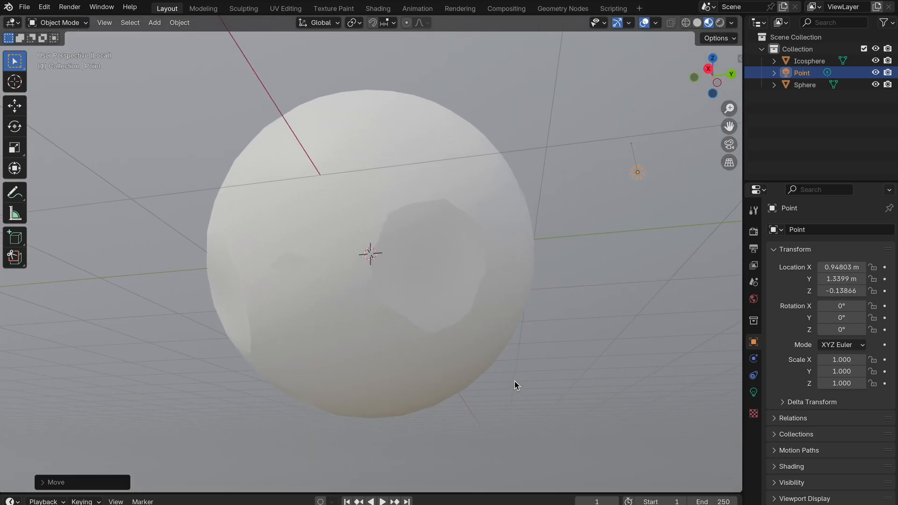
pyautogui.moveTo(437, 227); pyautogui.dragTo(442, 228, button='middle')
pyautogui.scroll(-2, 442, 227)
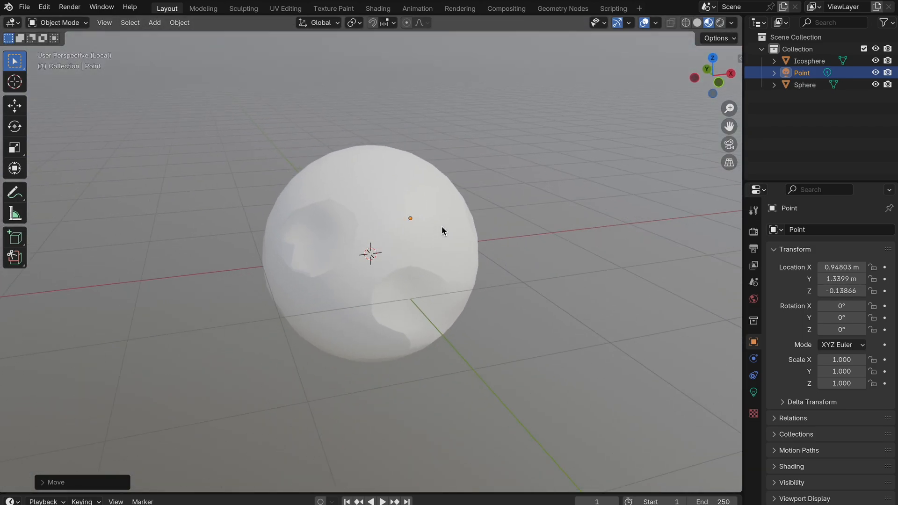
# Step: Exit the local view, switch to Solid shading, and select the Icosphere
pyautogui.press('KP_Divide')
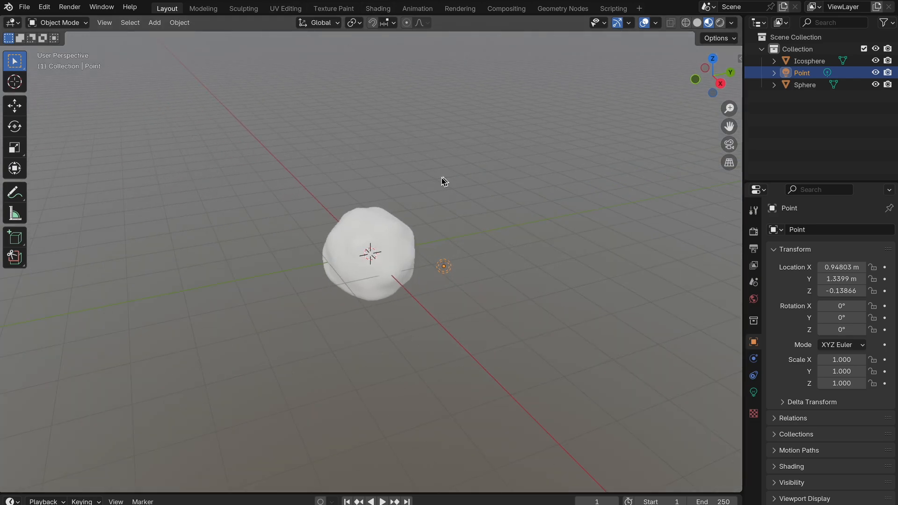
pyautogui.press('z')
pyautogui.scroll(3, 323, 255)
pyautogui.click(361, 205)
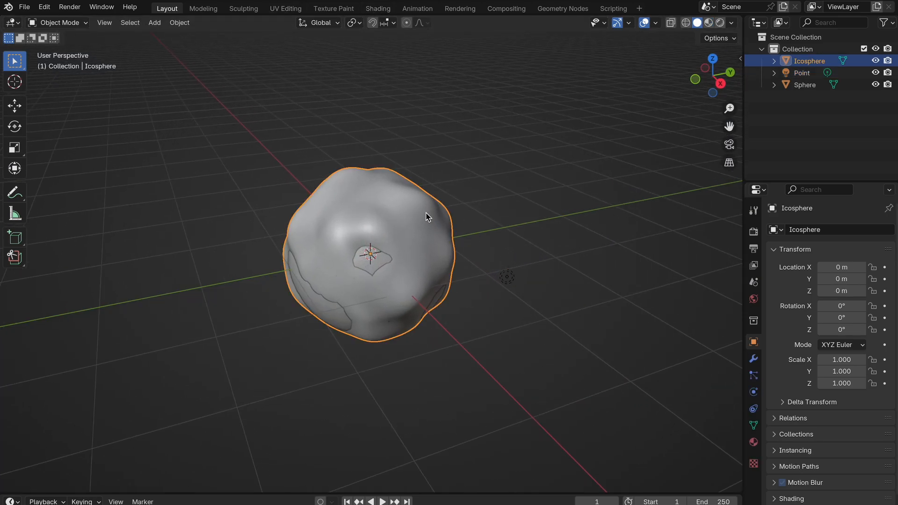
# Step: Add a plane, place it beside the spheres at about X 0.60 m, Y 3.25 m, Z 1.53 m, and frame it
pyautogui.hotkey('shift', 'a')
pyautogui.moveTo(413, 70)
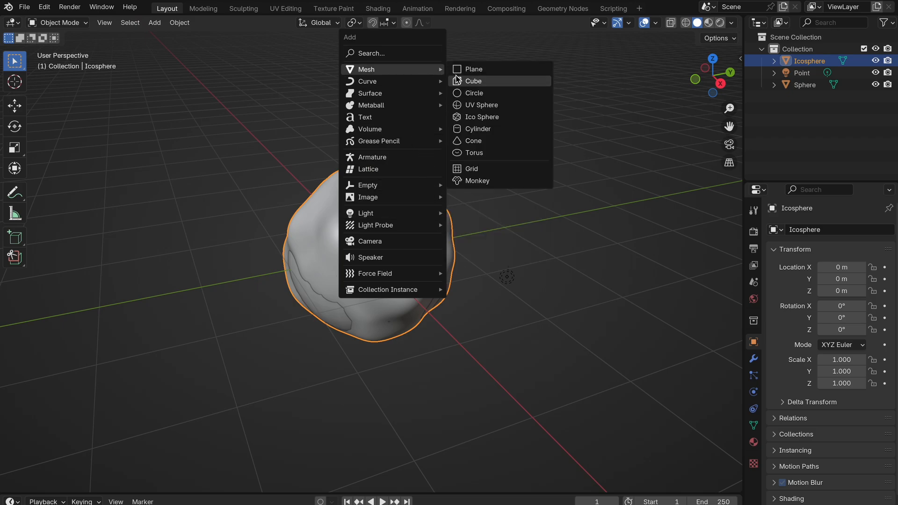
pyautogui.click(460, 72)
pyautogui.keyDown('shift'); pyautogui.moveTo(597, 229); pyautogui.dragTo(365, 257, button='middle'); pyautogui.keyUp('shift')
pyautogui.press('g')
pyautogui.click(533, 188)
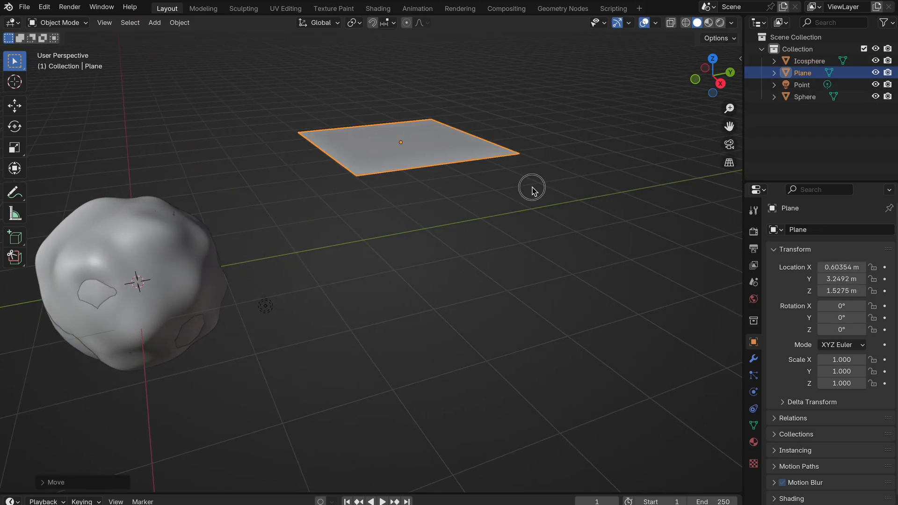
pyautogui.press('KP_Decimal')
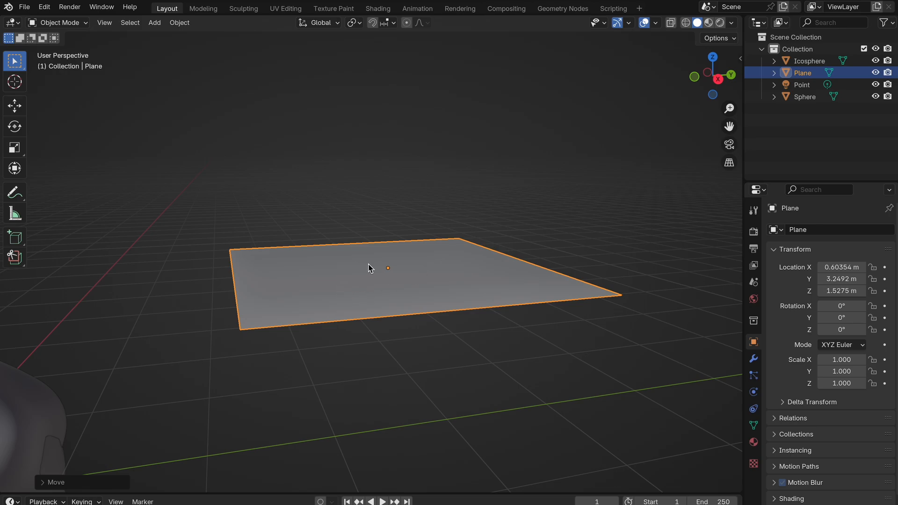
# Step: Annotate the plane with an arrow along its normal and a downward stroke, undo the annotations, and delete the plane
pyautogui.moveTo(389, 268)
pyautogui.mouseDown()
pyautogui.moveTo(398, 156)
pyautogui.moveTo(381, 160)
pyautogui.mouseUp()
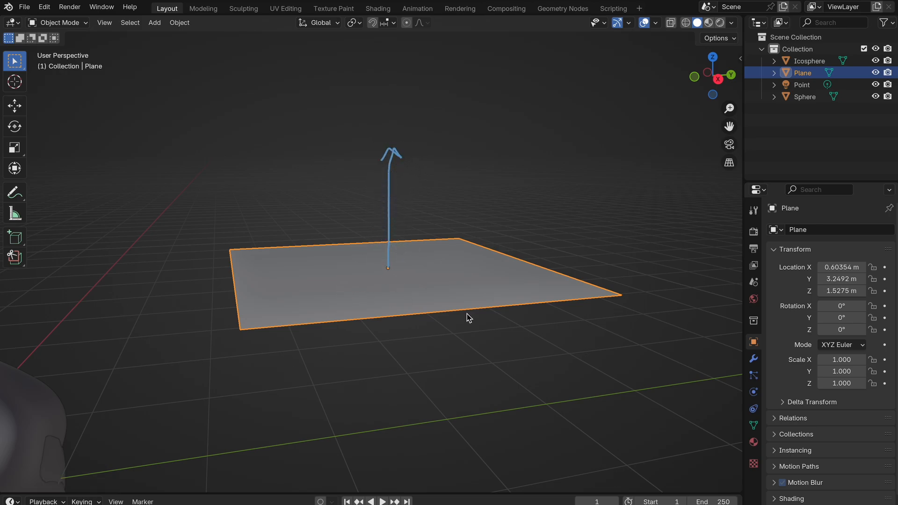
pyautogui.moveTo(250, 328)
pyautogui.mouseDown()
pyautogui.moveTo(255, 427)
pyautogui.moveTo(241, 432)
pyautogui.mouseUp()
pyautogui.hotkey('ctrl', 'z')
pyautogui.hotkey('ctrl', 'z')
pyautogui.moveTo(464, 357)
pyautogui.mouseDown(button='middle')
pyautogui.moveTo(421, 368)
pyautogui.moveTo(580, 345)
pyautogui.moveTo(884, 275)
pyautogui.mouseUp(button='middle')
pyautogui.hotkey('ctrl', 'z')
pyautogui.press('x')
pyautogui.click(465, 357)
# Step: Select the UV sphere, annotate its surface with an outward arrow and an inward stroke, and undo both
pyautogui.click(241, 363)
pyautogui.moveTo(396, 358); pyautogui.dragTo(575, 260, button='middle')
pyautogui.moveTo(504, 262); pyautogui.dragTo(571, 196)
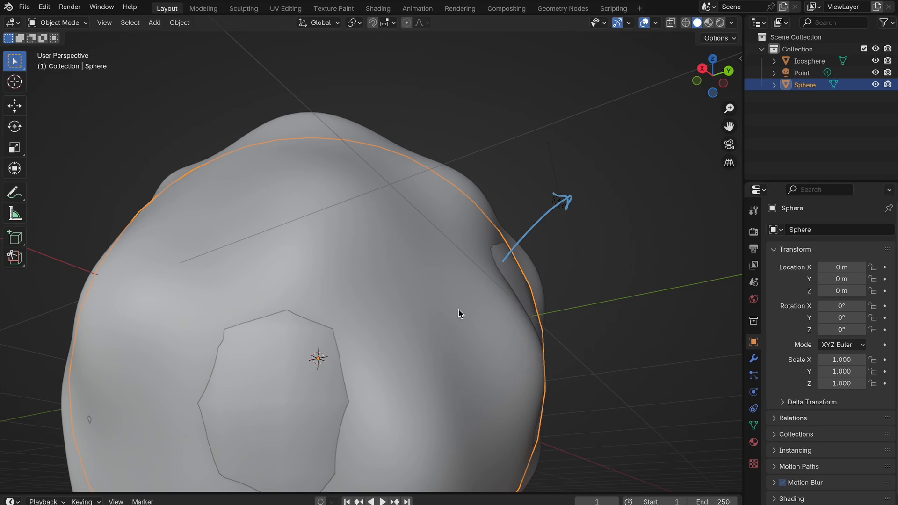
pyautogui.moveTo(501, 265)
pyautogui.mouseDown()
pyautogui.moveTo(442, 295)
pyautogui.moveTo(458, 287)
pyautogui.moveTo(444, 261)
pyautogui.mouseUp()
pyautogui.hotkey('ctrl', 'z')
pyautogui.hotkey('ctrl', 'z')
# Step: Examine up close where the Icosphere's surface lies outside or inside the UV sphere
pyautogui.moveTo(535, 311); pyautogui.dragTo(575, 328, button='middle')
pyautogui.scroll(1, 534, 311)
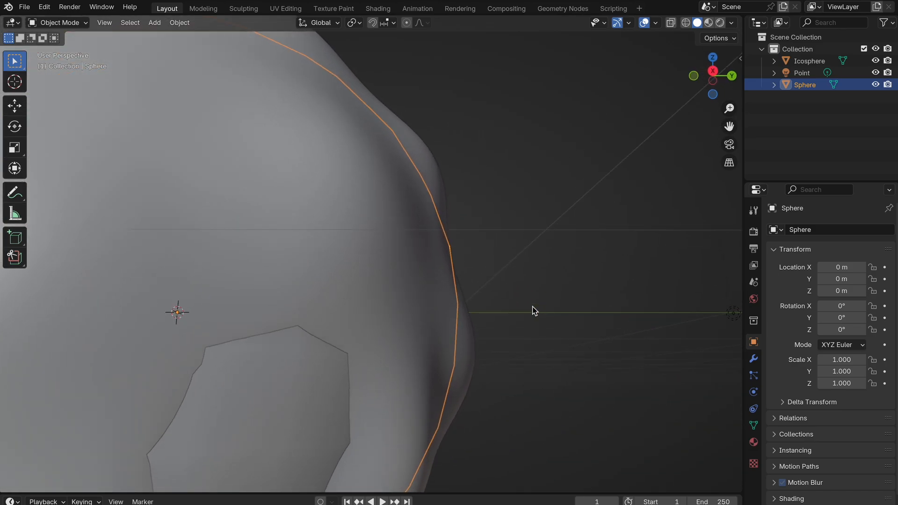
pyautogui.click(418, 132)
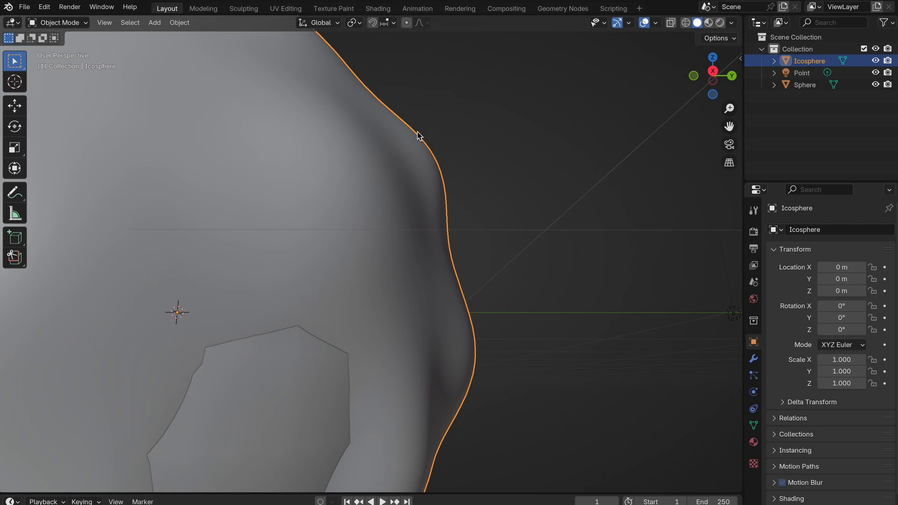
pyautogui.moveTo(418, 132); pyautogui.dragTo(493, 145, button='middle')
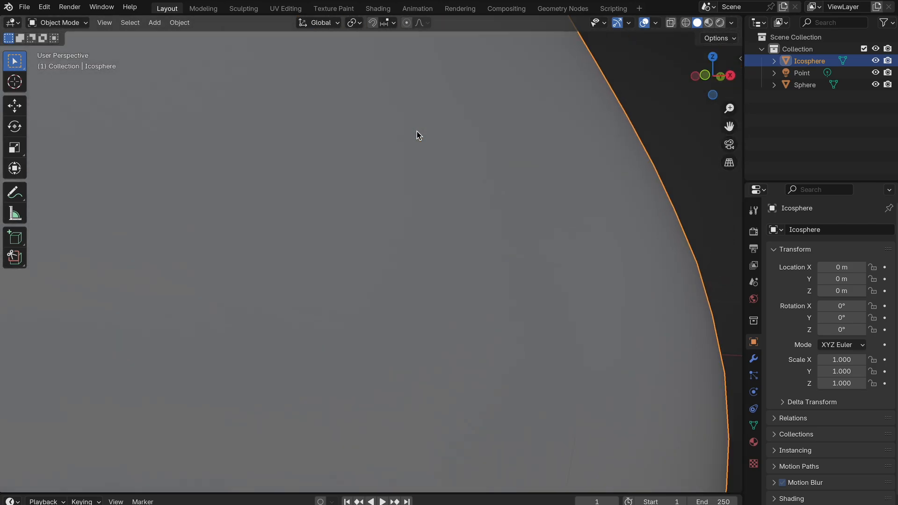
pyautogui.scroll(-5, 417, 132)
pyautogui.press('d')
pyautogui.moveTo(178, 440)
pyautogui.mouseDown()
pyautogui.moveTo(92, 276)
pyautogui.moveTo(272, 496)
pyautogui.mouseUp()
pyautogui.moveTo(310, 343); pyautogui.dragTo(367, 373, button='middle')
pyautogui.scroll(-6, 310, 346)
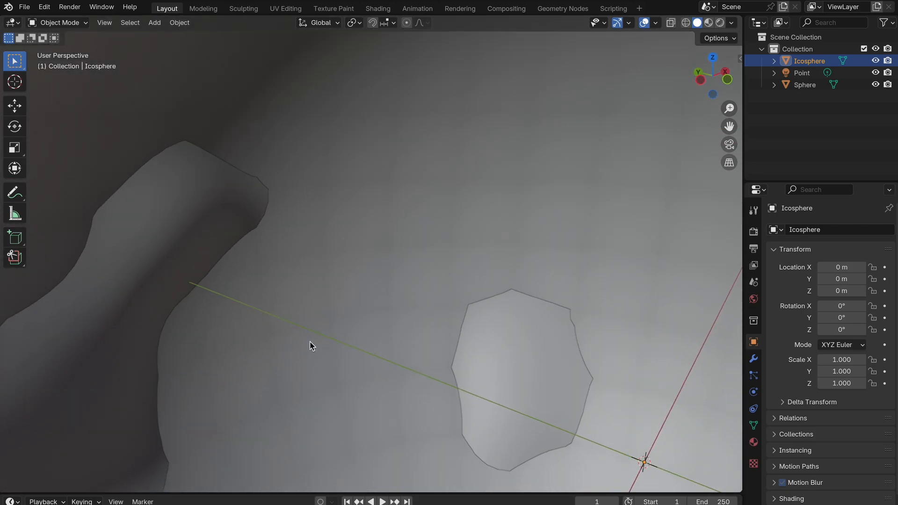
# Step: Try scaling the UV sphere's mesh down to about 0.69 in Edit Mode
pyautogui.click(435, 271)
pyautogui.scroll(-3, 435, 271)
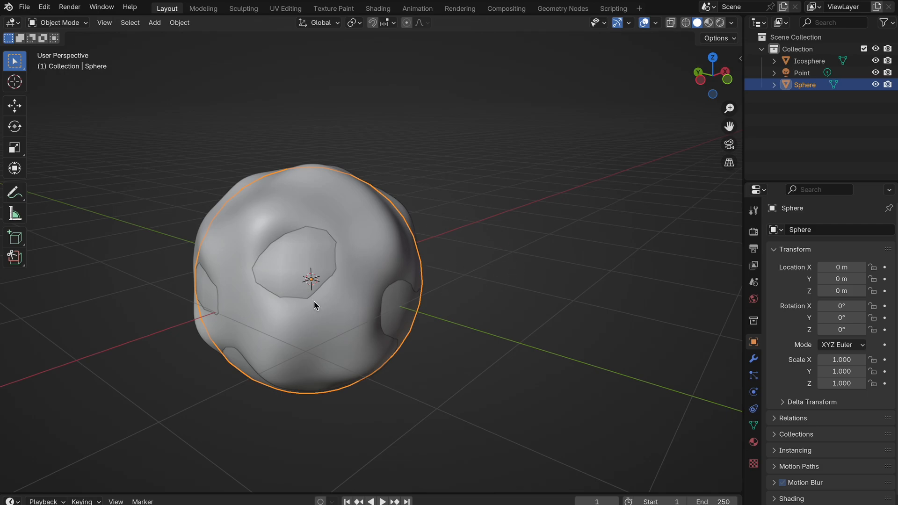
pyautogui.press('Tab')
pyautogui.press('s')
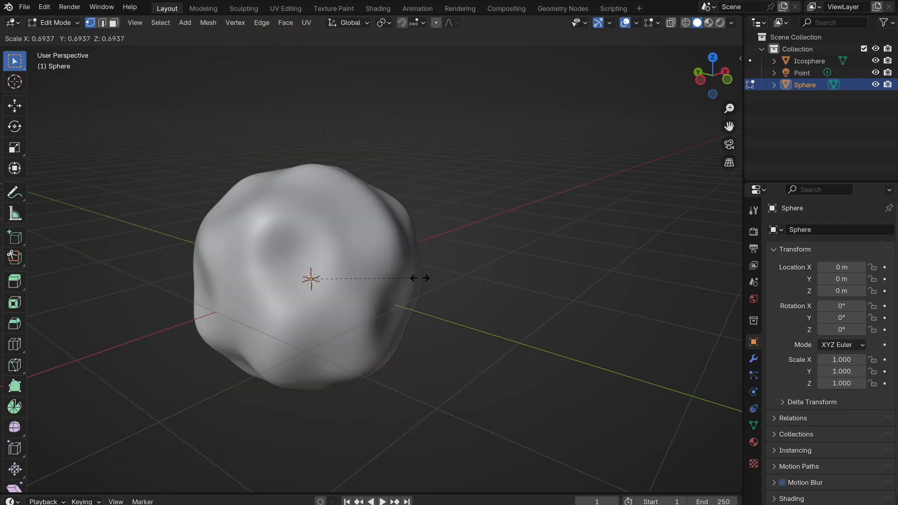
pyautogui.click(419, 277)
pyautogui.moveTo(420, 277); pyautogui.dragTo(311, 307, button='middle')
pyautogui.press('Tab')
# Step: Duplicate the UV sphere and offset the copy 4 m along X
pyautogui.hotkey('shift', 'd')
pyautogui.press('x')
pyautogui.keyDown('ctrl'); pyautogui.click(548, 251); pyautogui.keyUp('ctrl')
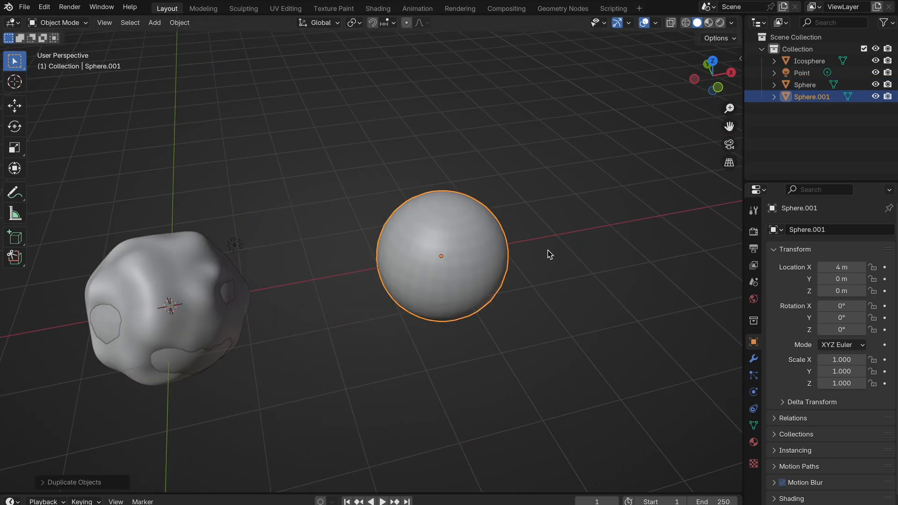
# Step: Pull the duplicate's vertex nearest the original sphere outward with smooth proportional editing to form a teardrop shape
pyautogui.press('Tab')
pyautogui.click(372, 266)
pyautogui.press('o')
pyautogui.press('g')
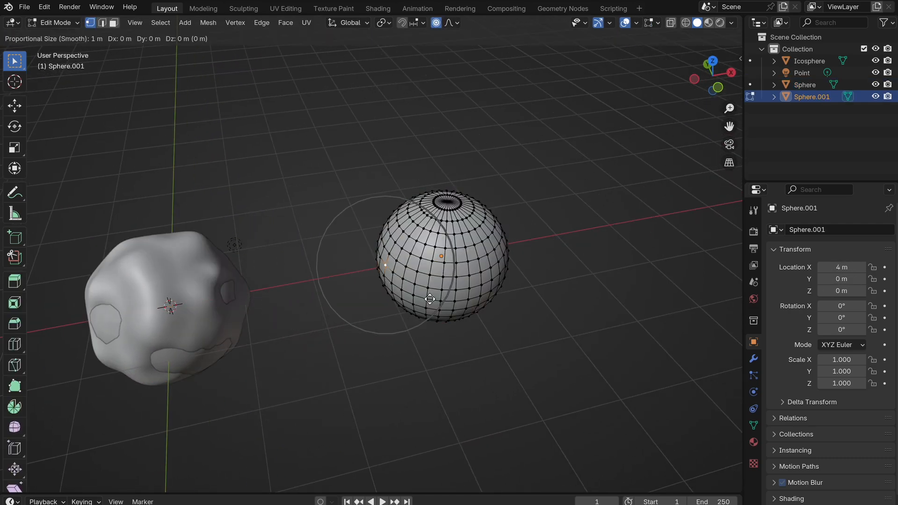
pyautogui.click(377, 341)
# Step: Try scaling the whole teardrop mesh up to about 1.6 to demonstrate uniform scaling
pyautogui.press('a')
pyautogui.moveTo(376, 341); pyautogui.dragTo(375, 341, button='middle')
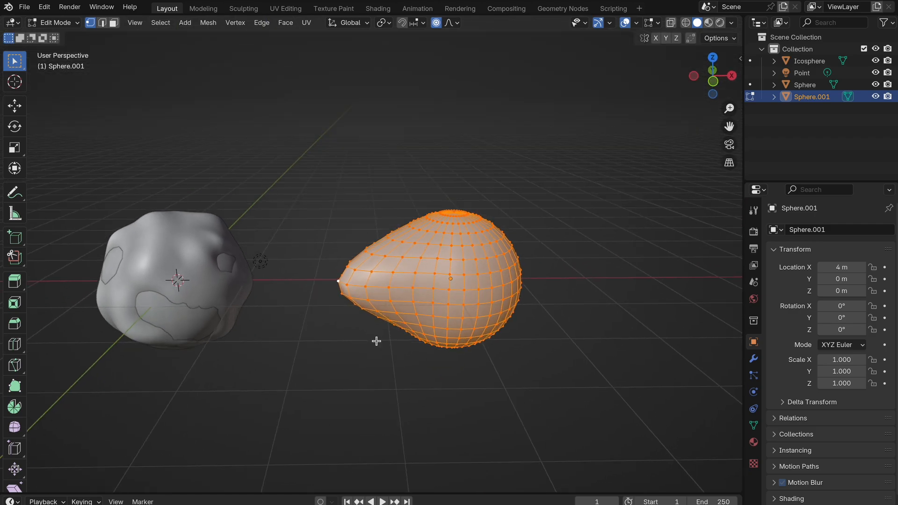
pyautogui.press('s')
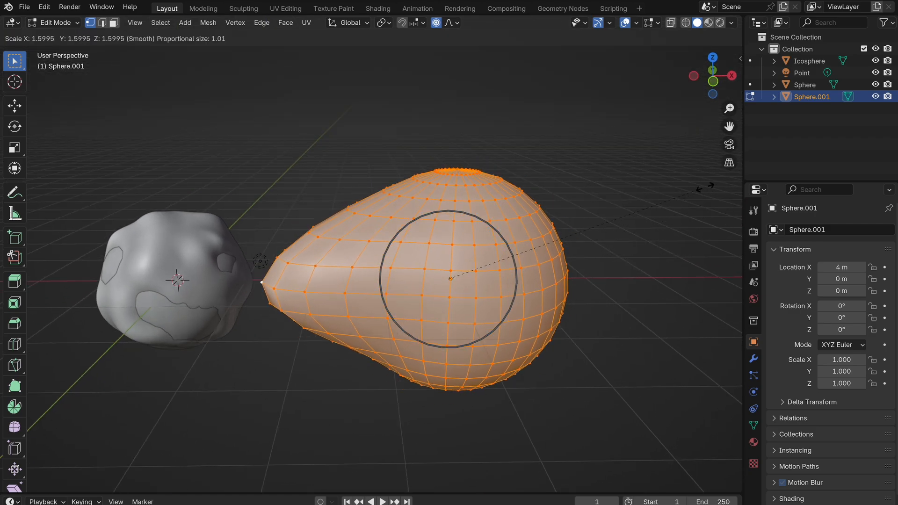
pyautogui.press('Escape')
pyautogui.press('Tab')
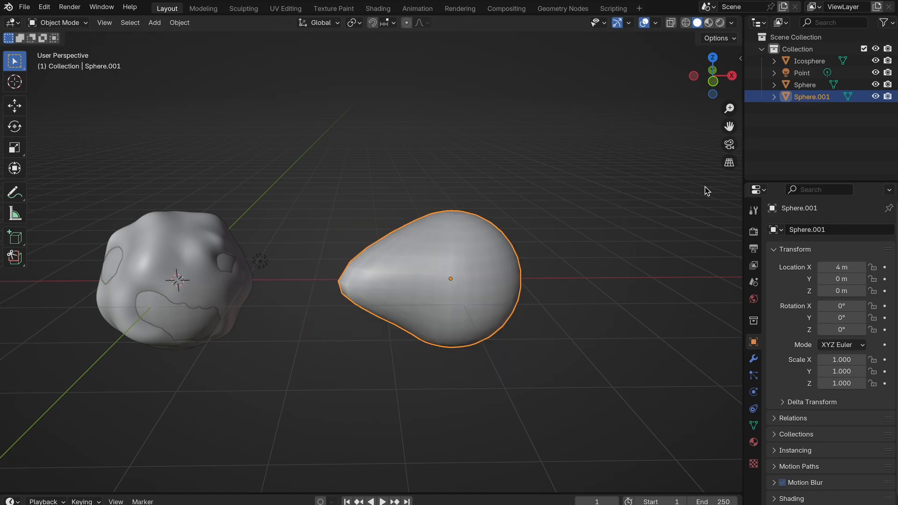
# Step: Open the Bake settings in the render properties and expand the Selected to Active options
pyautogui.click(753, 231)
pyautogui.scroll(-7, 837, 337)
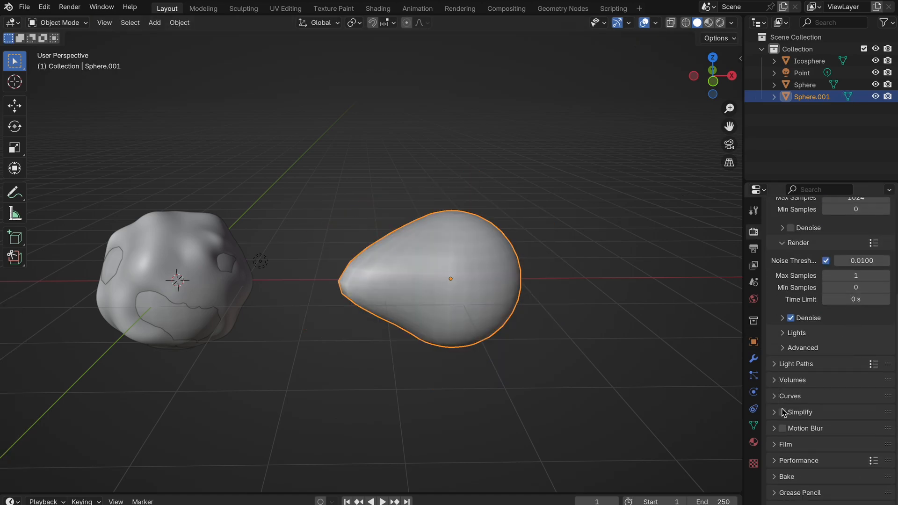
pyautogui.click(786, 476)
pyautogui.scroll(-10, 782, 479)
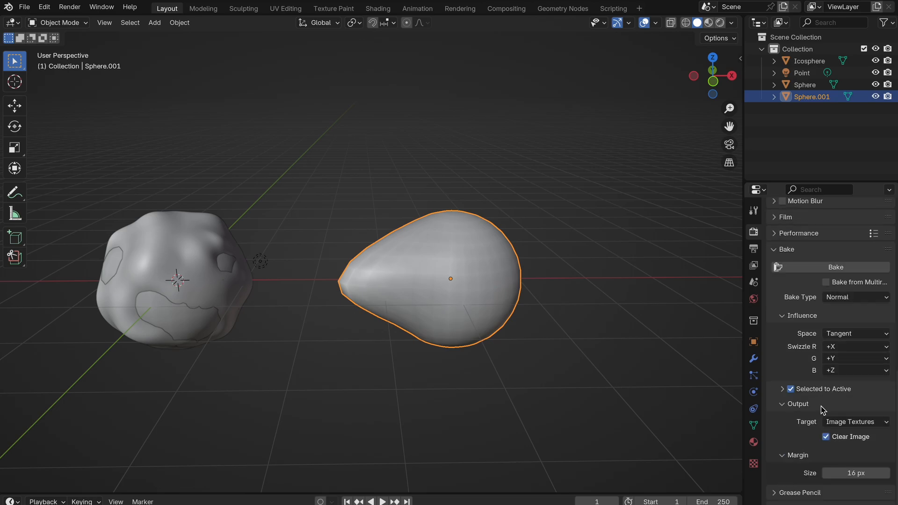
pyautogui.click(812, 391)
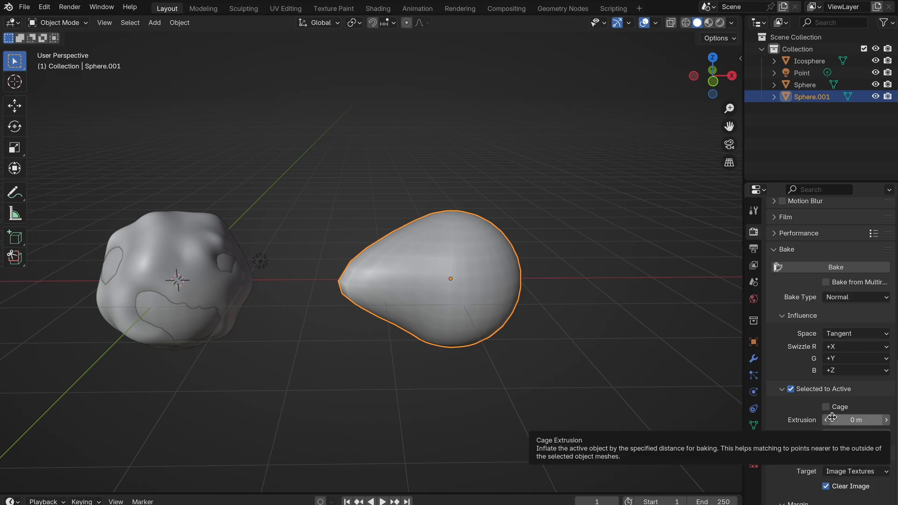
pyautogui.moveTo(832, 417); pyautogui.dragTo(849, 417)
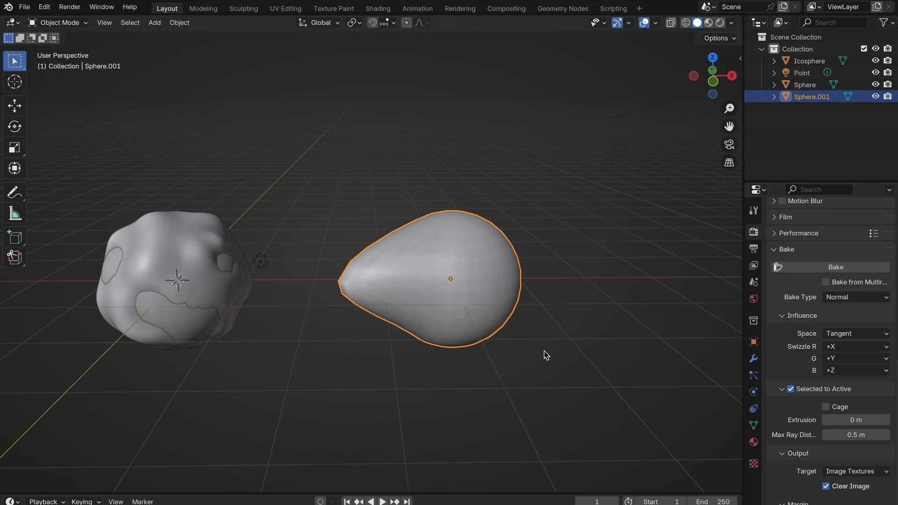
# Step: Try inflating the teardrop mesh with Shrink/Fatten by about 0.67 m, and by about 0.85 m with proportional editing off
pyautogui.press('KP_Decimal')
pyautogui.press('Tab')
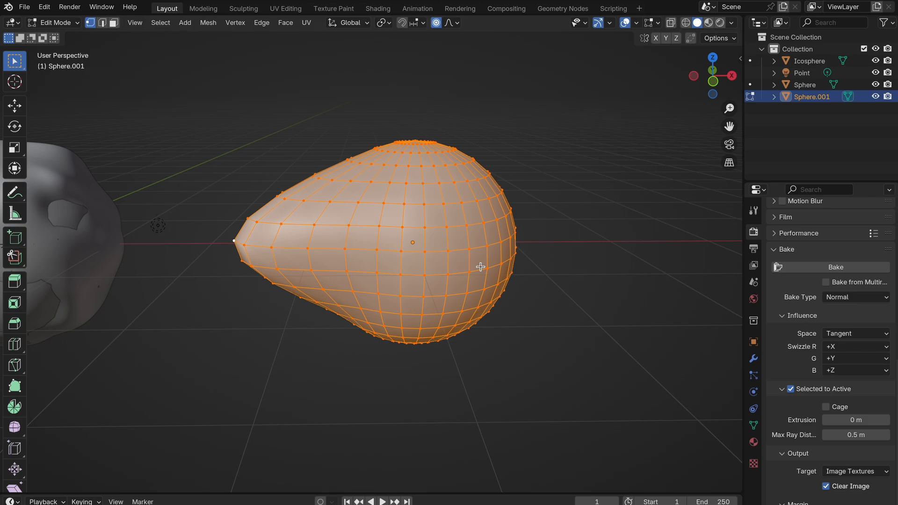
pyautogui.hotkey('alt', 's')
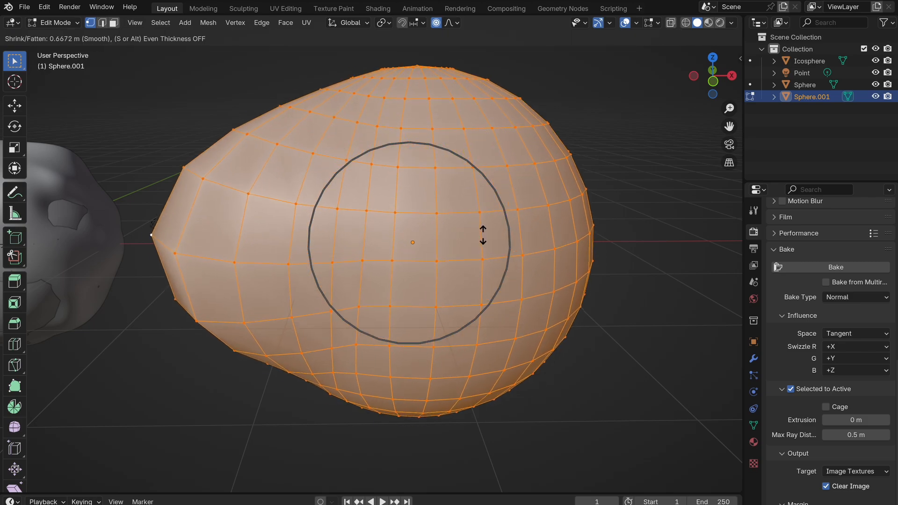
pyautogui.press('Escape')
pyautogui.press('o')
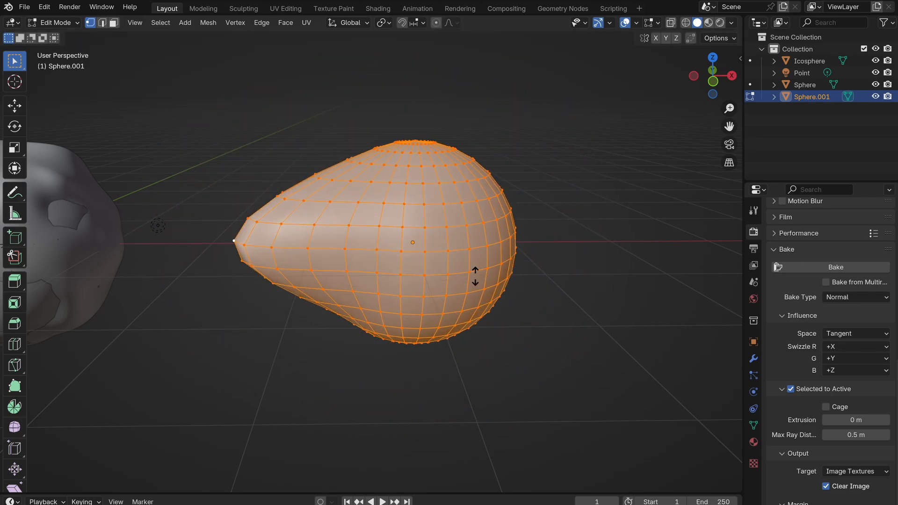
pyautogui.hotkey('alt', 's')
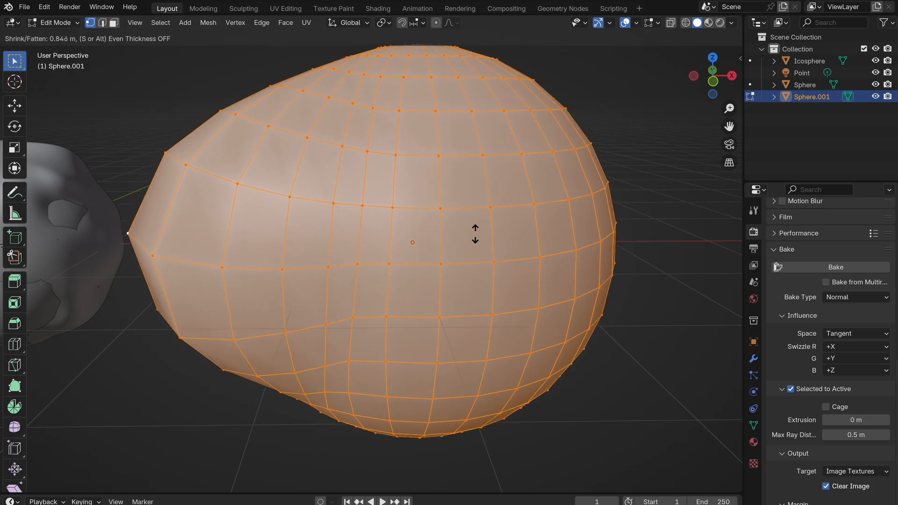
pyautogui.press('Escape')
pyautogui.press('Tab')
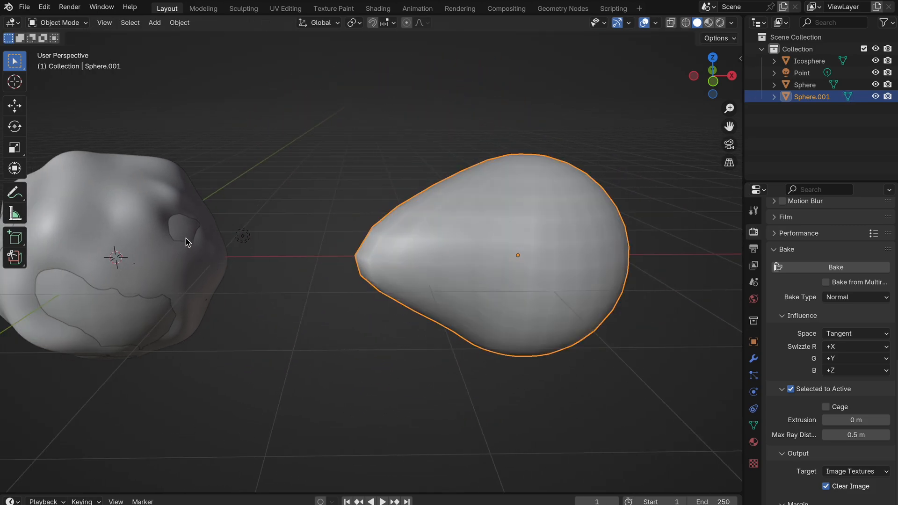
# Step: Try Shrink/Fatten on the original UV sphere's mesh, undo it, and return to Object Mode
pyautogui.click(186, 242)
pyautogui.press('KP_Decimal')
pyautogui.press('Tab')
pyautogui.hotkey('alt', 's')
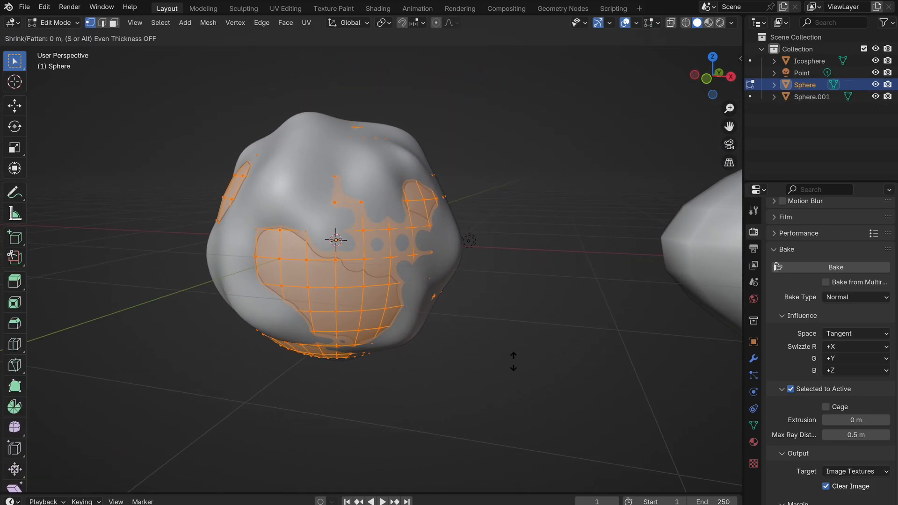
pyautogui.click(514, 351)
pyautogui.moveTo(514, 351); pyautogui.dragTo(514, 351, button='middle')
pyautogui.hotkey('ctrl', 'z')
pyautogui.press('Tab')
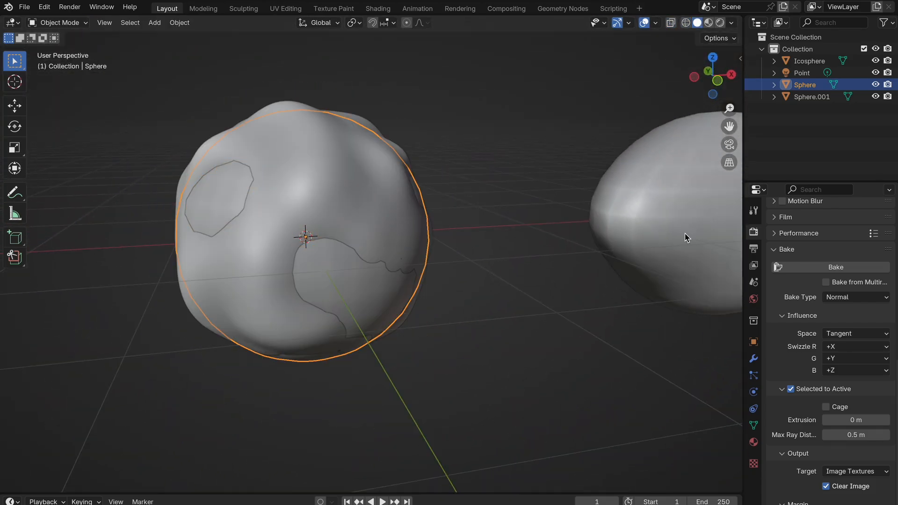
# Step: Set the bake's cage Extrusion to 0.25 m
pyautogui.click(864, 417)
pyautogui.write('0.25')
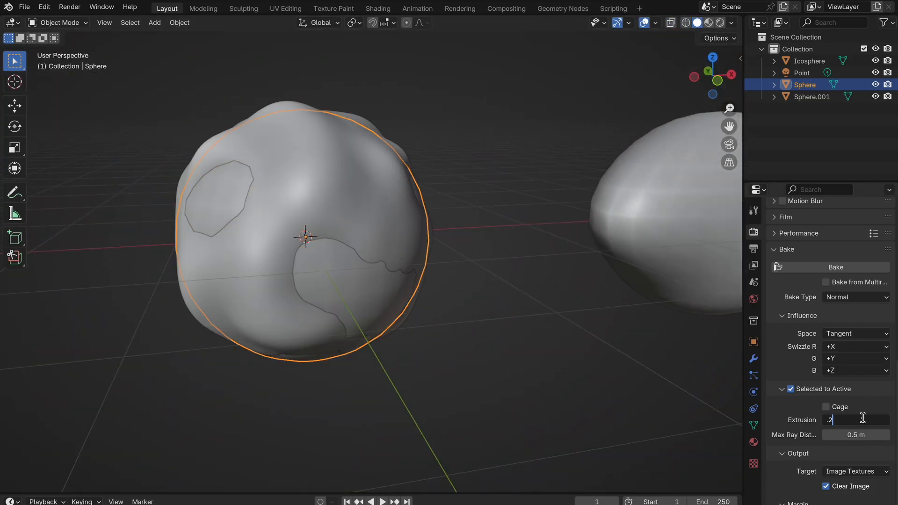
pyautogui.press('Return')
pyautogui.moveTo(476, 305); pyautogui.dragTo(478, 305, button='middle')
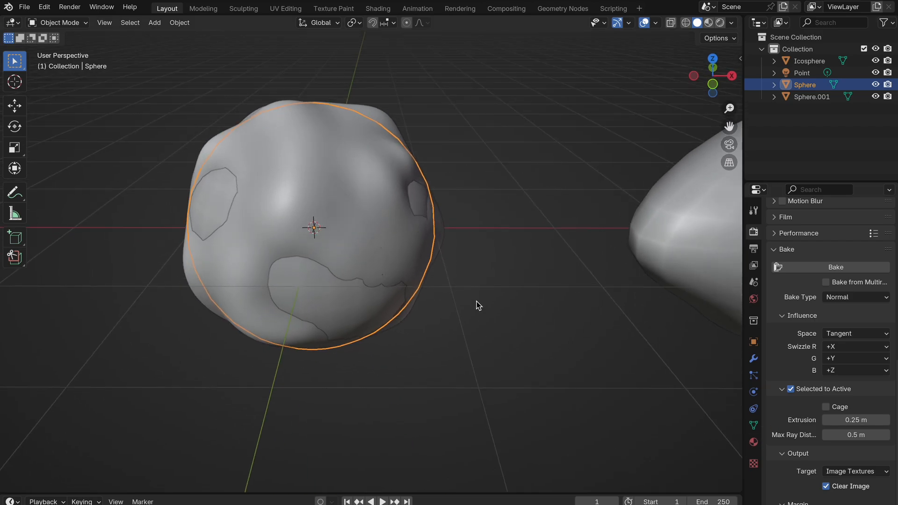
# Step: Delete the teardrop-shaped duplicate sphere
pyautogui.click(704, 159)
pyautogui.press('x')
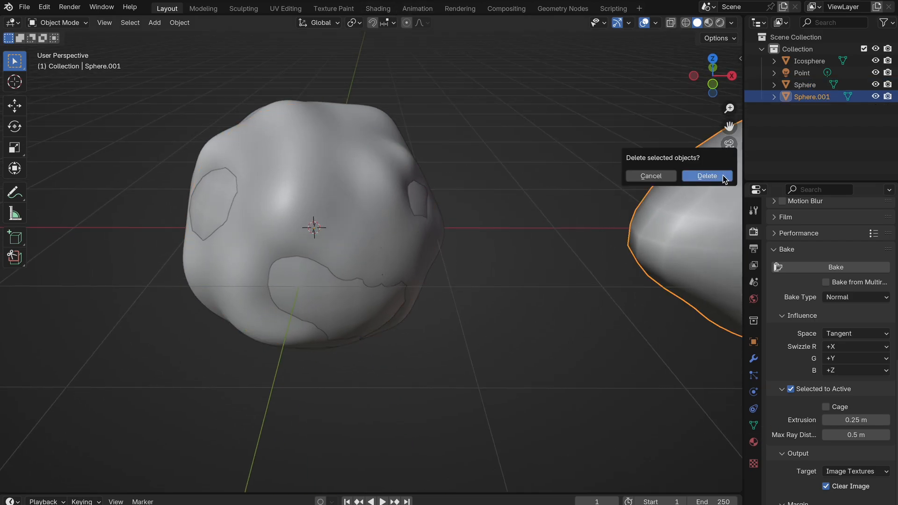
pyautogui.click(707, 177)
# Step: In the Shading workspace, bake the sculpted ico sphere's normals onto the UV sphere into Tutorial_Normal.png
pyautogui.click(377, 9)
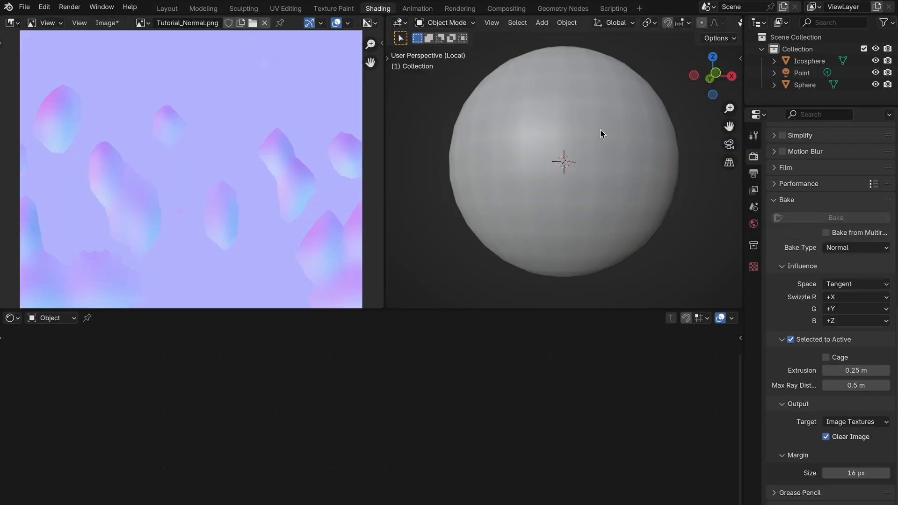
pyautogui.click(515, 164)
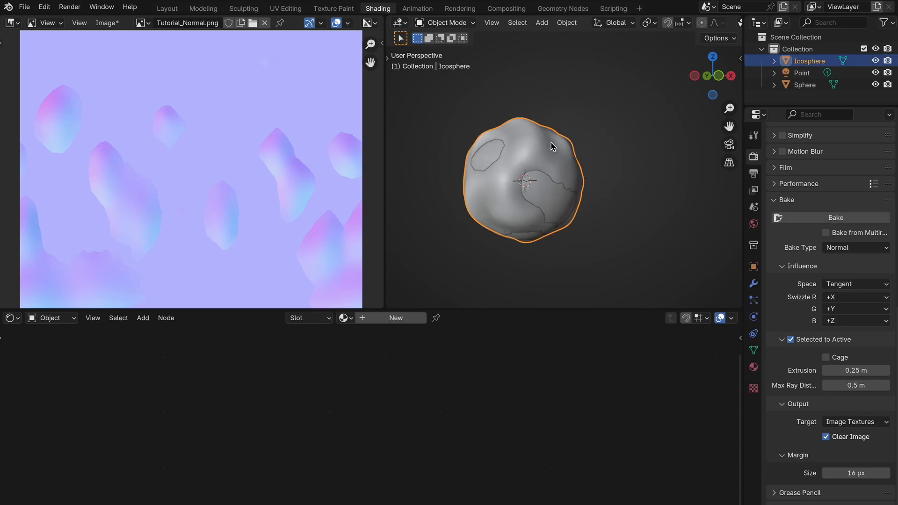
pyautogui.keyDown('shift'); pyautogui.click(557, 202); pyautogui.keyUp('shift')
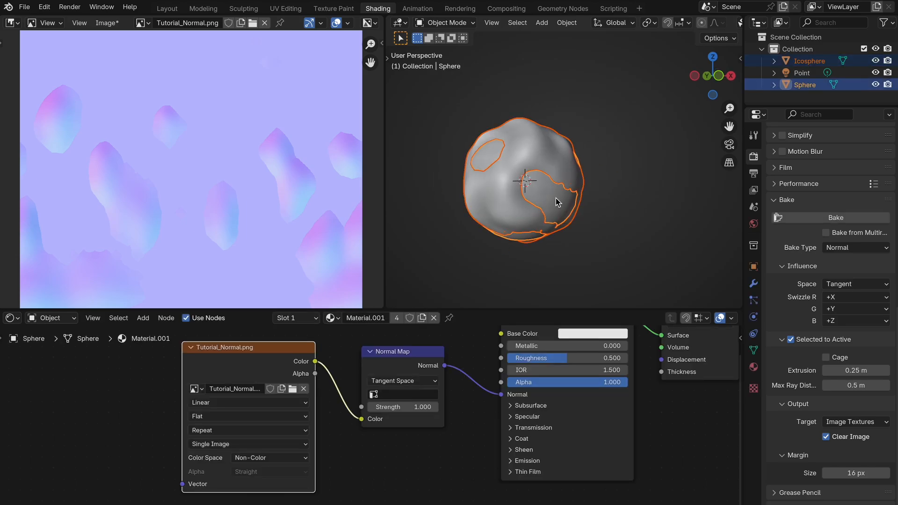
pyautogui.click(818, 219)
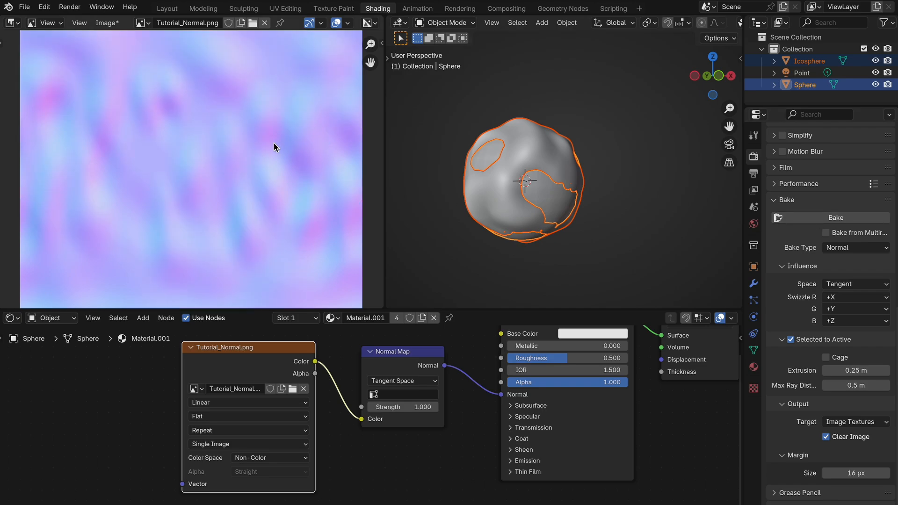
pyautogui.scroll(-3, 274, 144)
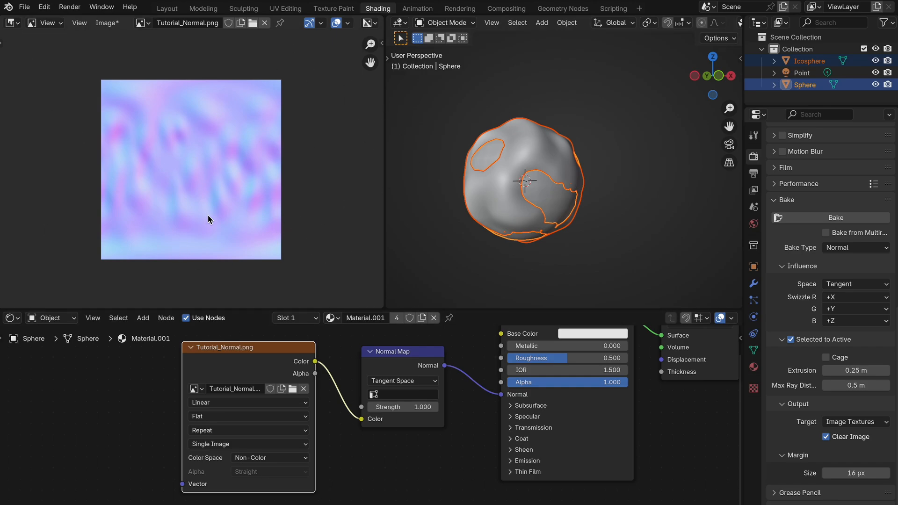
# Step: Rebake the normals with the Tutorial_Normal.png texture node selected as target, and save the baked image
pyautogui.click(424, 467)
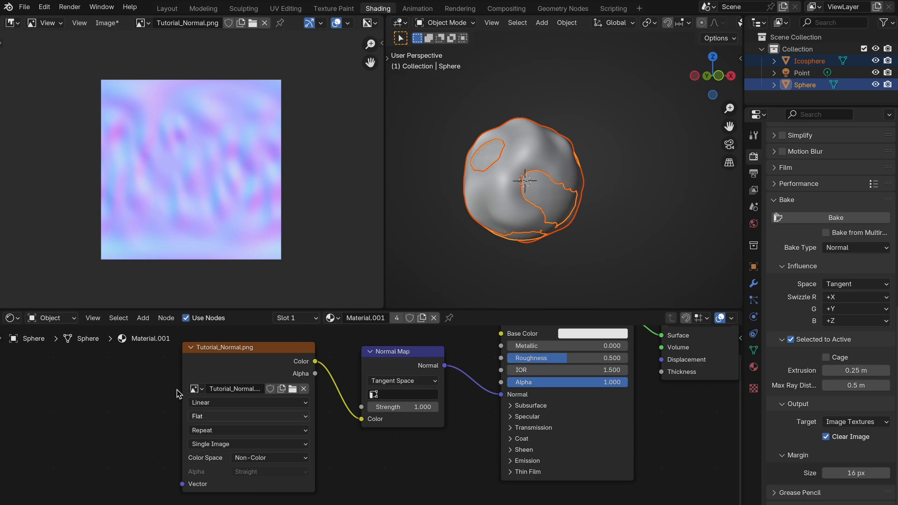
pyautogui.moveTo(236, 361); pyautogui.dragTo(240, 369)
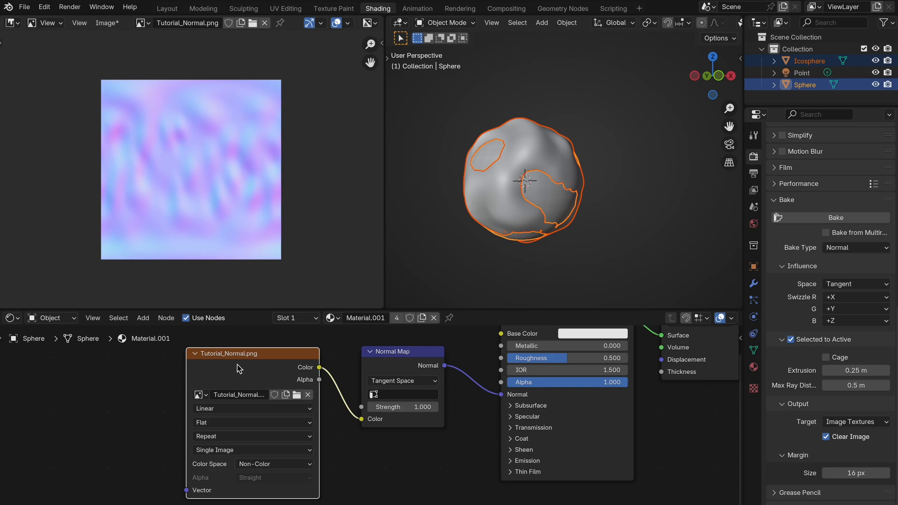
pyautogui.click(848, 216)
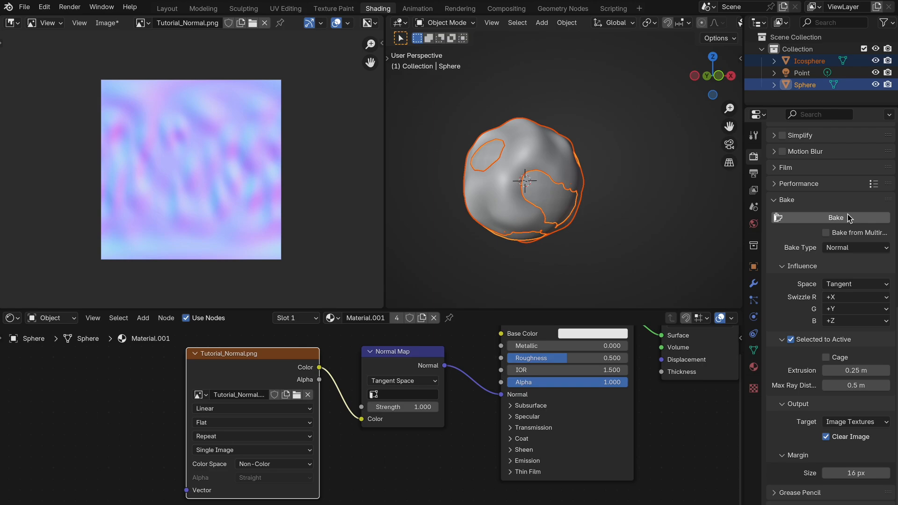
pyautogui.scroll(1, 268, 156)
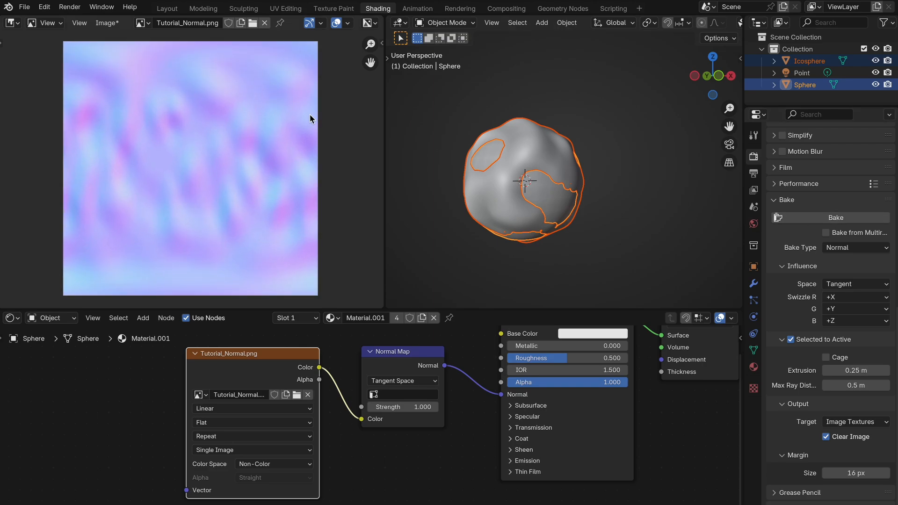
pyautogui.hotkey('alt', 's')
# Step: In the Layout workspace, hide the ico sphere and show the UV sphere in Material Preview shading
pyautogui.click(165, 9)
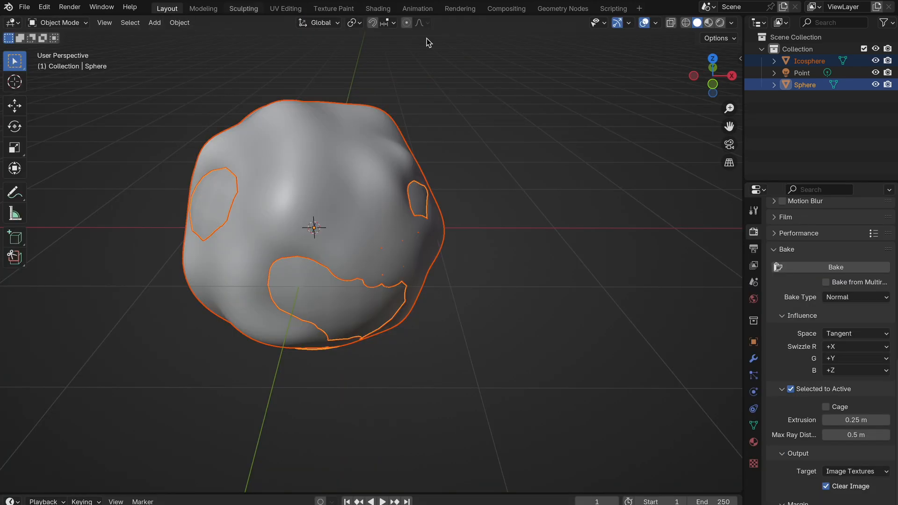
pyautogui.click(876, 85)
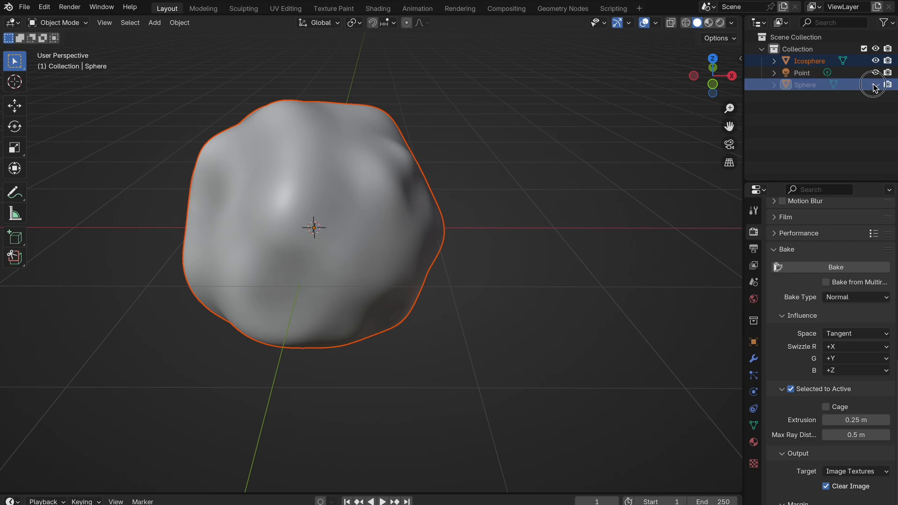
pyautogui.click(875, 84)
pyautogui.click(876, 62)
pyautogui.press('z')
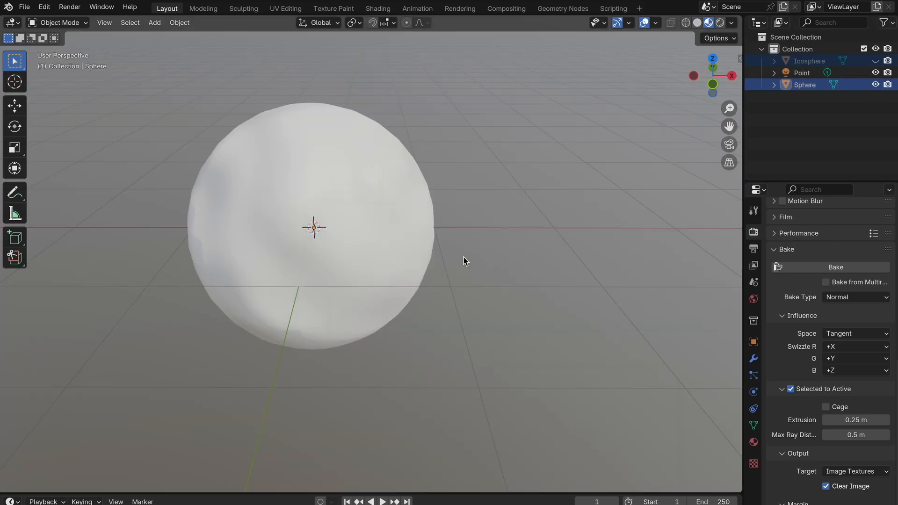
pyautogui.moveTo(464, 257); pyautogui.dragTo(431, 254, button='middle')
# Step: Change the viewport to Rendered shading and raise the point light's power to 53 W
pyautogui.press('z')
pyautogui.click(497, 235)
pyautogui.click(754, 393)
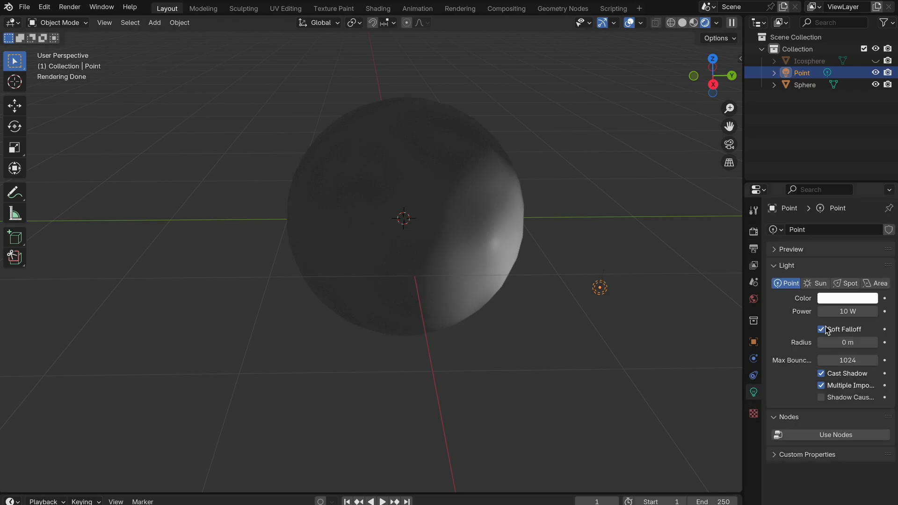
pyautogui.moveTo(848, 312)
pyautogui.mouseDown()
pyautogui.moveTo(871, 312)
pyautogui.moveTo(860, 311)
pyautogui.mouseUp()
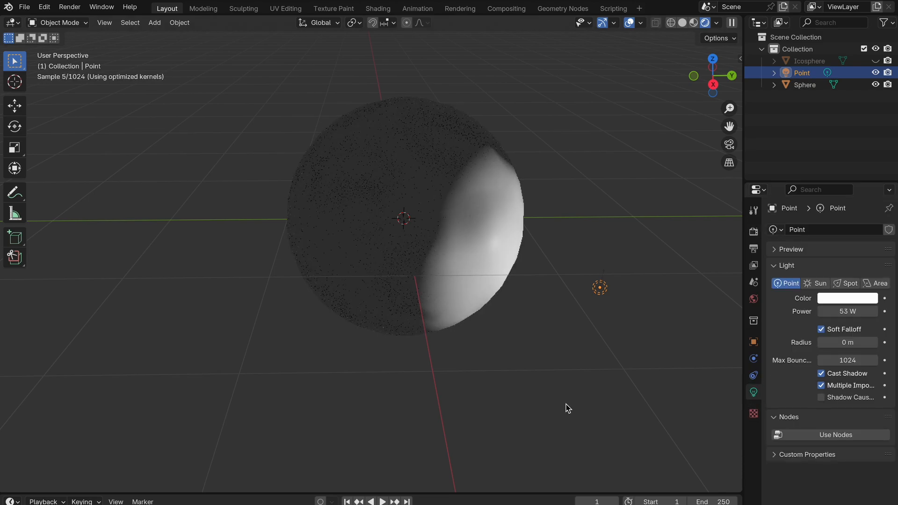
# Step: Move the point light to several positions around the UV sphere to light its baked relief from different sides
pyautogui.press('g')
pyautogui.click(484, 190)
pyautogui.moveTo(484, 190); pyautogui.dragTo(524, 176, button='middle')
pyautogui.press('g')
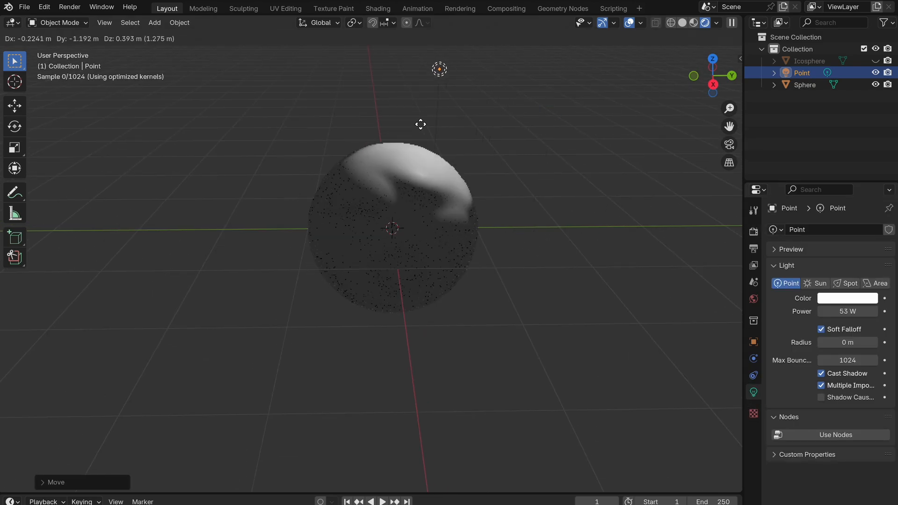
pyautogui.click(535, 185)
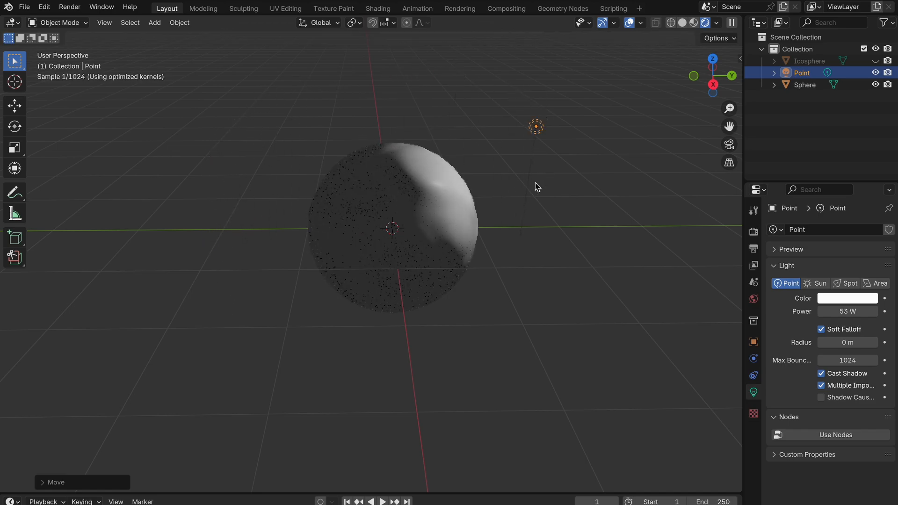
pyautogui.moveTo(536, 187); pyautogui.dragTo(553, 182, button='middle')
pyautogui.press('g')
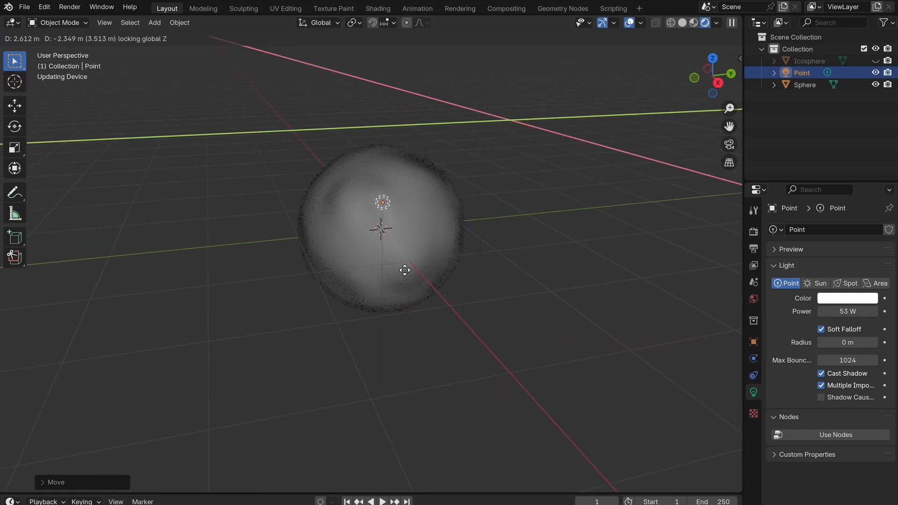
pyautogui.click(383, 256)
pyautogui.moveTo(383, 256); pyautogui.dragTo(383, 259, button='middle')
pyautogui.press('g')
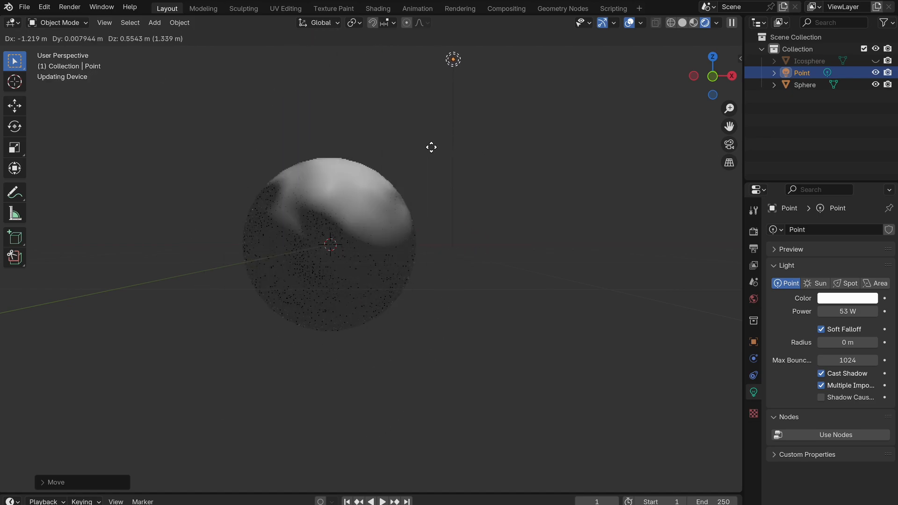
pyautogui.click(504, 237)
pyautogui.moveTo(448, 224); pyautogui.dragTo(449, 224, button='middle')
# Step: Return the viewport to Solid shading and unhide the ico sphere
pyautogui.press('z')
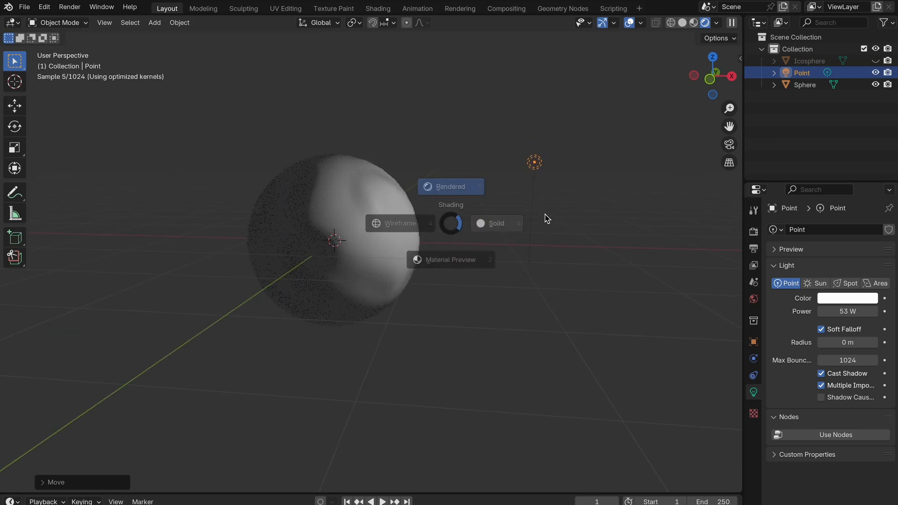
pyautogui.click(549, 214)
pyautogui.moveTo(612, 193); pyautogui.dragTo(606, 199, button='middle')
pyautogui.scroll(2, 606, 198)
pyautogui.hotkey('alt', 'h')
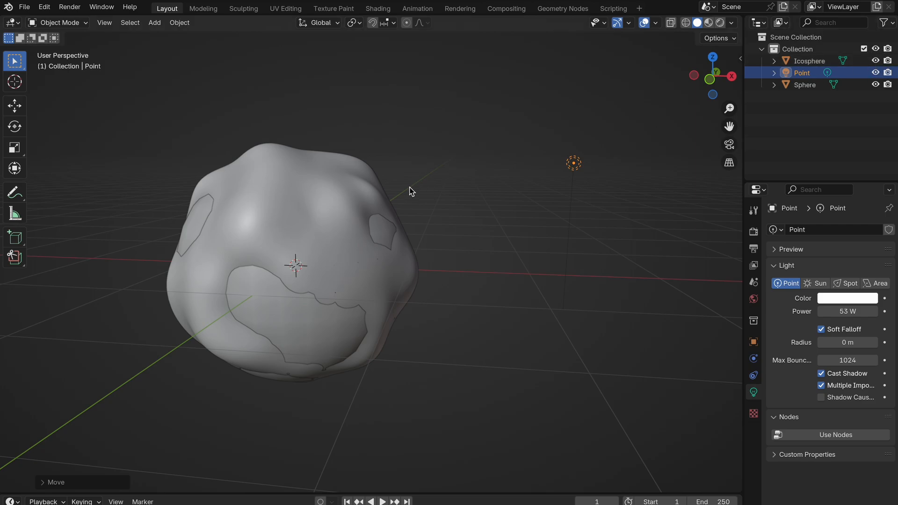
# Step: Move the sculpted ico sphere out beside the UV sphere
pyautogui.click(412, 192)
pyautogui.press('g')
pyautogui.click(527, 161)
# Step: Compare the mesh density of the ico sphere and the UV sphere in Edit Mode
pyautogui.press('Tab')
pyautogui.moveTo(347, 200); pyautogui.dragTo(347, 200, button='middle')
pyautogui.scroll(1, 347, 199)
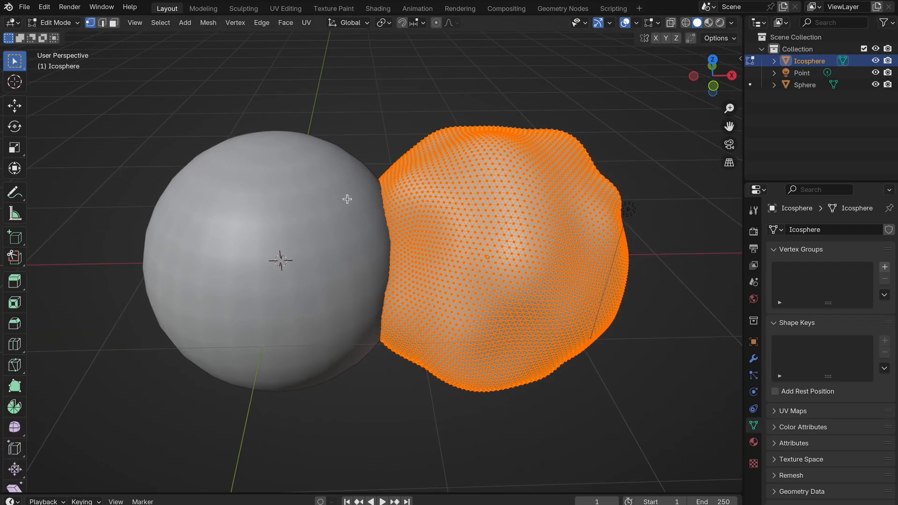
pyautogui.press('Tab')
pyautogui.keyDown('shift'); pyautogui.click(335, 207); pyautogui.keyUp('shift')
pyautogui.press('Tab')
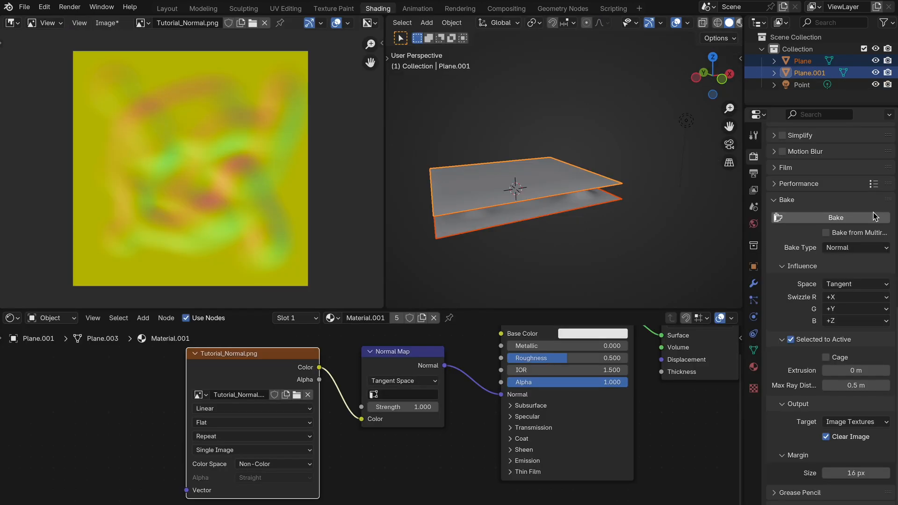
# Step: Try moving the flat plane below the sculpted plane, and toggle Edit Mode to check its mesh
pyautogui.click(517, 184)
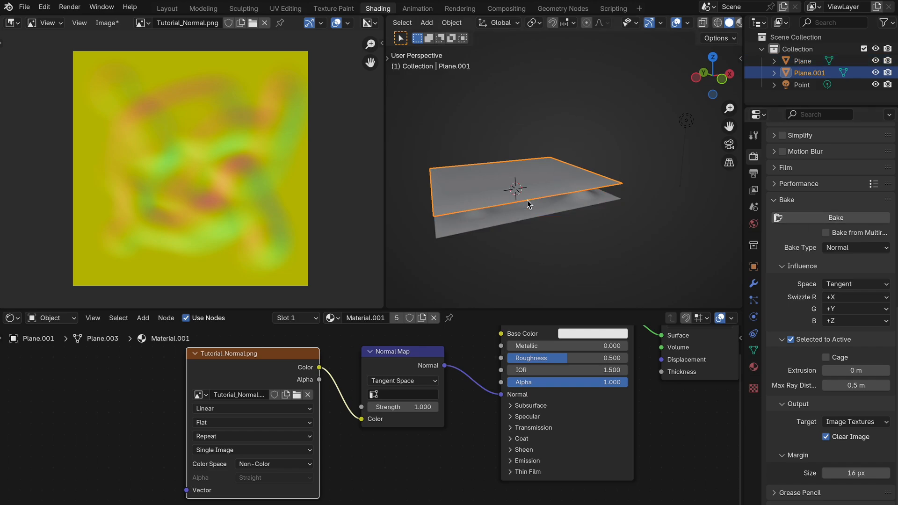
pyautogui.press('g')
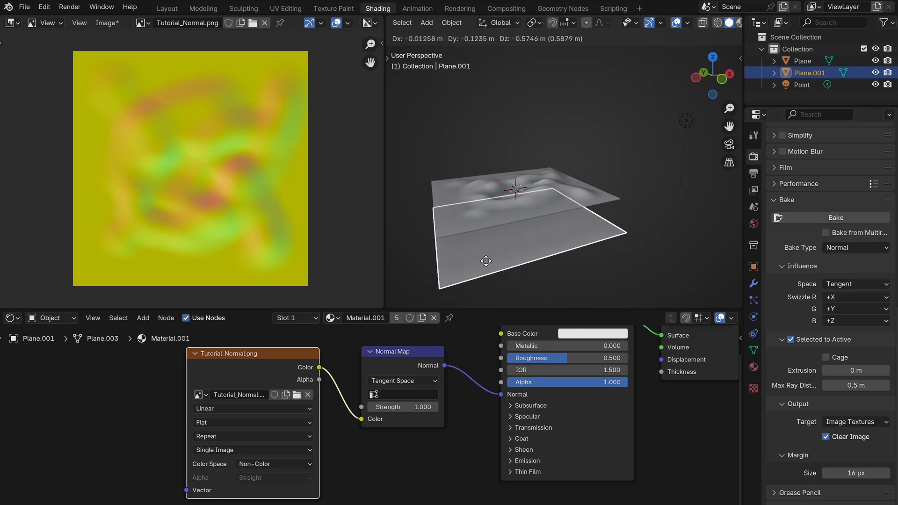
pyautogui.click(565, 160)
pyautogui.press('Tab')
pyautogui.press('Tab')
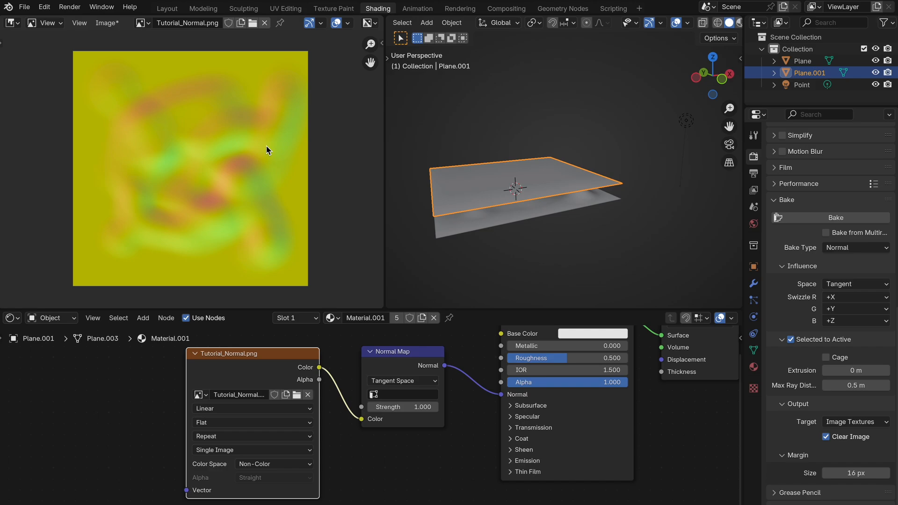
# Step: In the Layout workspace, turn on the Face Orientation overlay to check both planes' normals
pyautogui.click(167, 8)
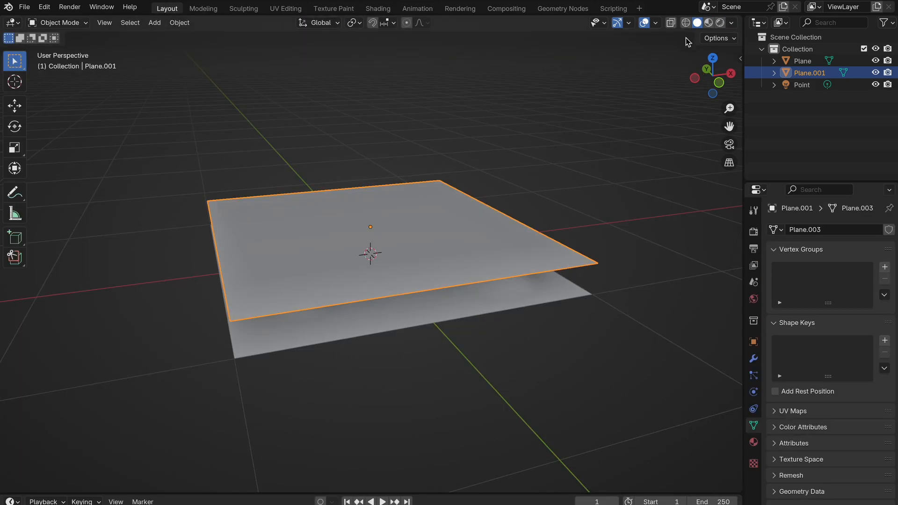
pyautogui.click(656, 24)
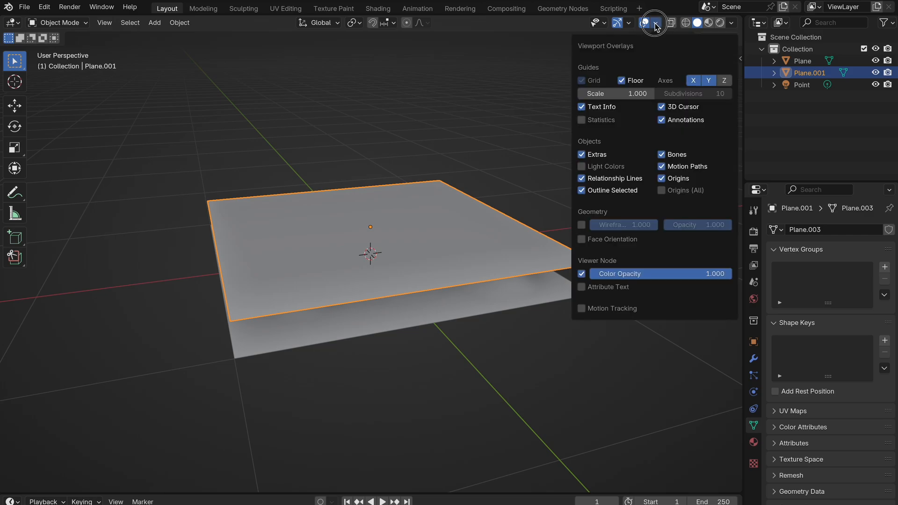
pyautogui.click(582, 239)
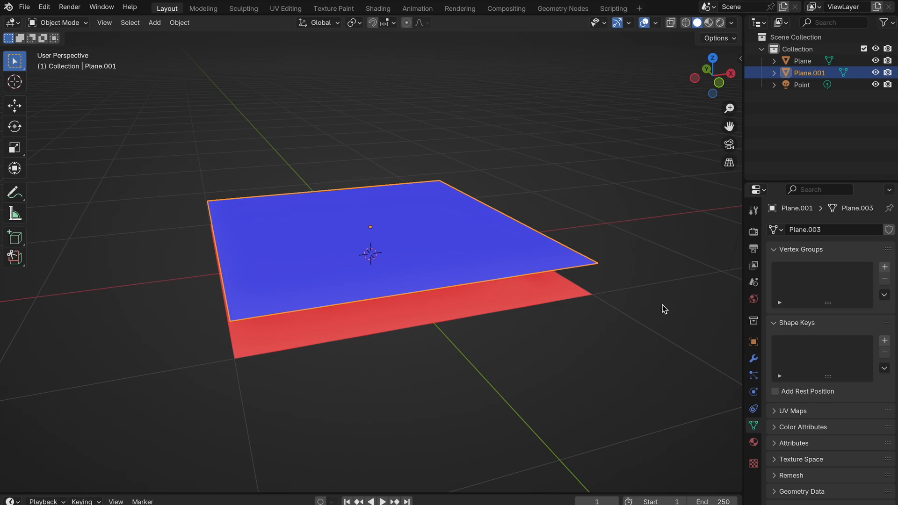
pyautogui.moveTo(663, 306); pyautogui.dragTo(674, 294, button='middle')
# Step: Recalculate the sculpted plane's normals in Edit Mode with the Inside option on, and return to Object Mode
pyautogui.click(440, 293)
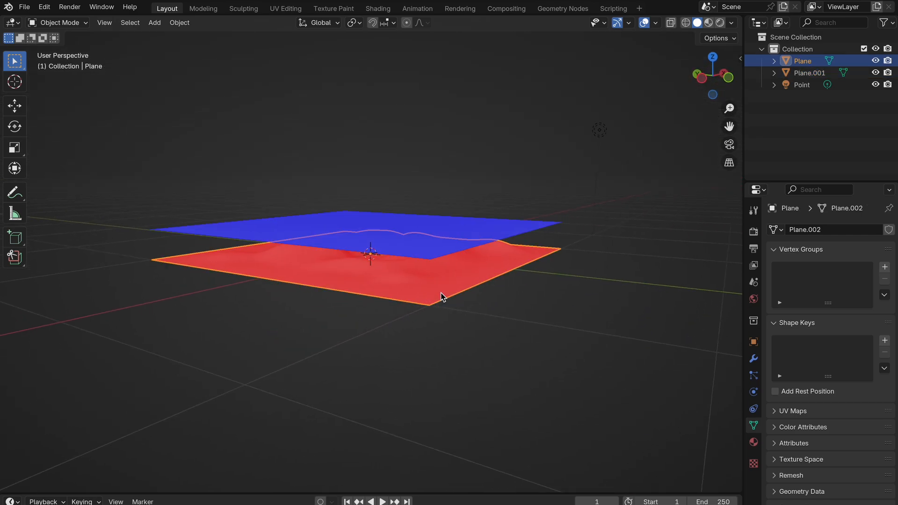
pyautogui.moveTo(441, 293)
pyautogui.mouseDown(button='middle')
pyautogui.moveTo(442, 279)
pyautogui.moveTo(440, 293)
pyautogui.mouseUp(button='middle')
pyautogui.scroll(3, 440, 293)
pyautogui.keyDown('shift'); pyautogui.moveTo(439, 293); pyautogui.dragTo(440, 293, button='middle'); pyautogui.keyUp('shift')
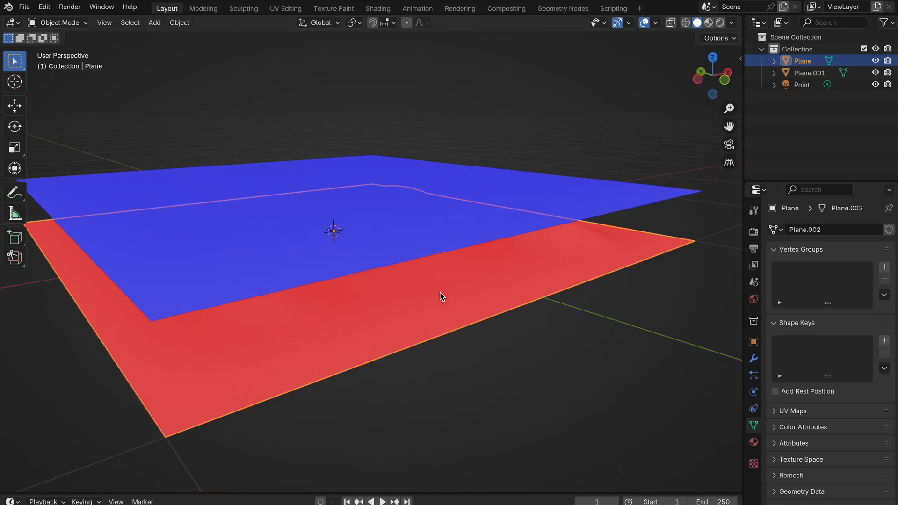
pyautogui.press('Tab')
pyautogui.moveTo(563, 296)
pyautogui.mouseDown(button='middle')
pyautogui.moveTo(519, 375)
pyautogui.moveTo(511, 373)
pyautogui.mouseUp(button='middle')
pyautogui.click(53, 22)
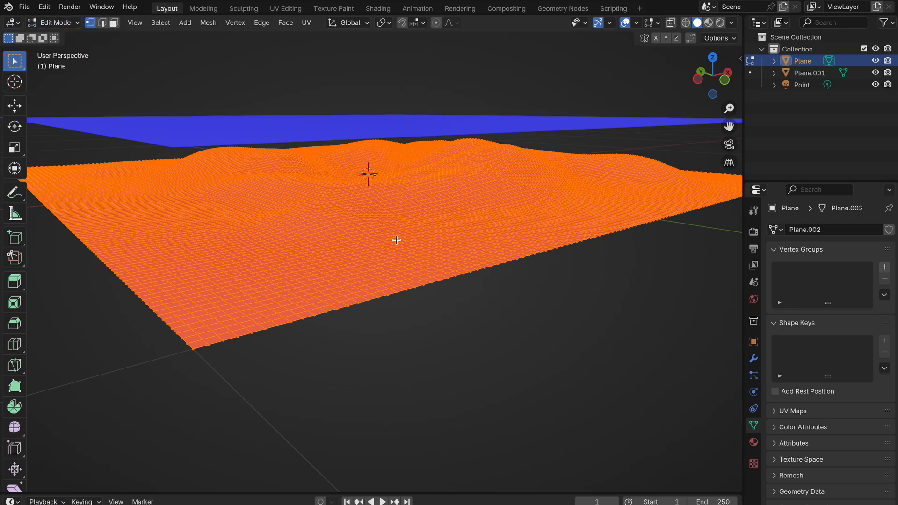
pyautogui.hotkey('shift', 'n')
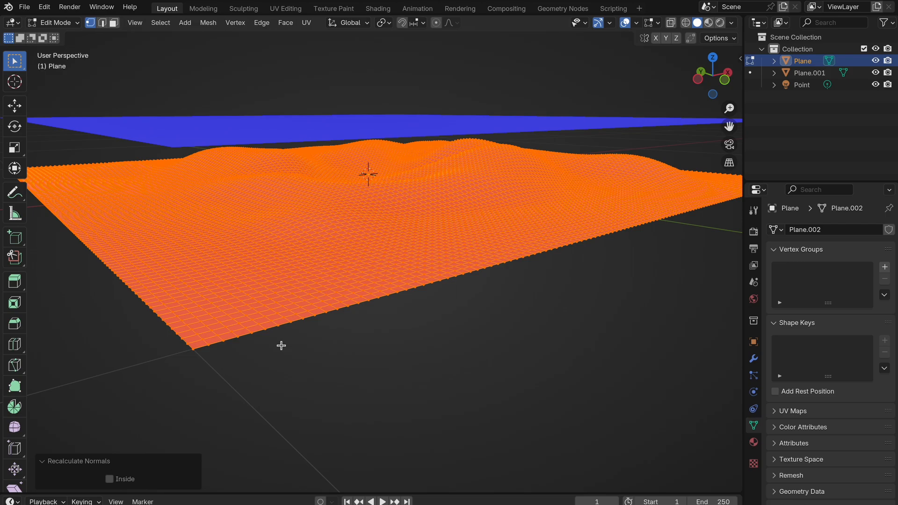
pyautogui.click(110, 481)
pyautogui.moveTo(470, 251); pyautogui.dragTo(472, 253, button='middle')
pyautogui.press('Tab')
pyautogui.scroll(-3, 471, 249)
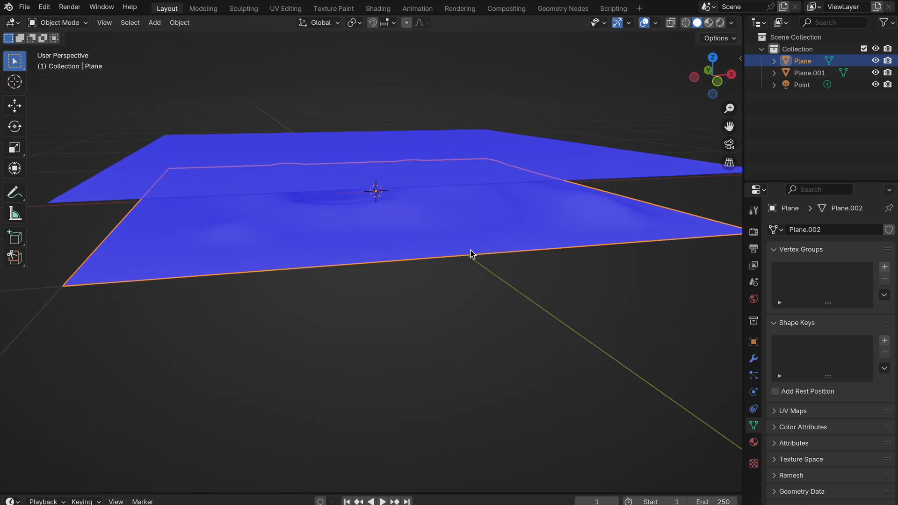
# Step: In the Shading workspace, add the flat plane to the sculpted plane's selection as the active bake target
pyautogui.click(382, 9)
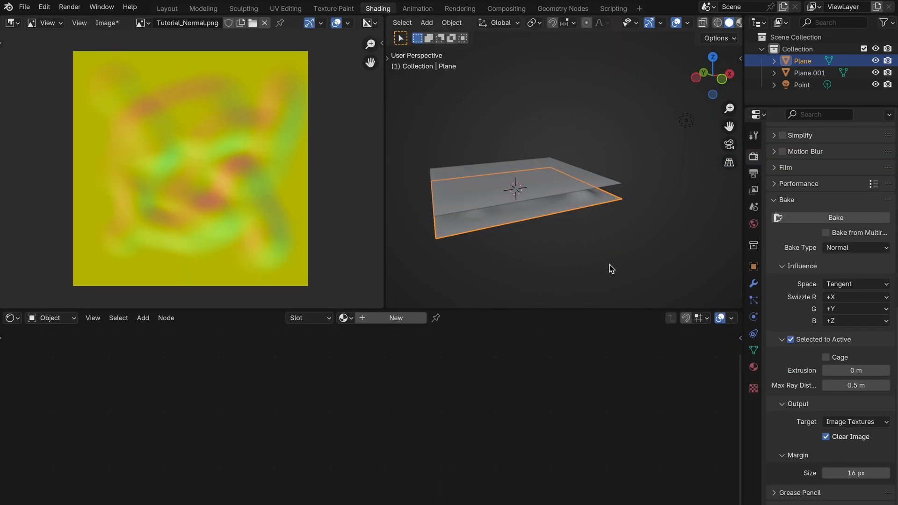
pyautogui.keyDown('shift'); pyautogui.click(534, 166); pyautogui.keyUp('shift')
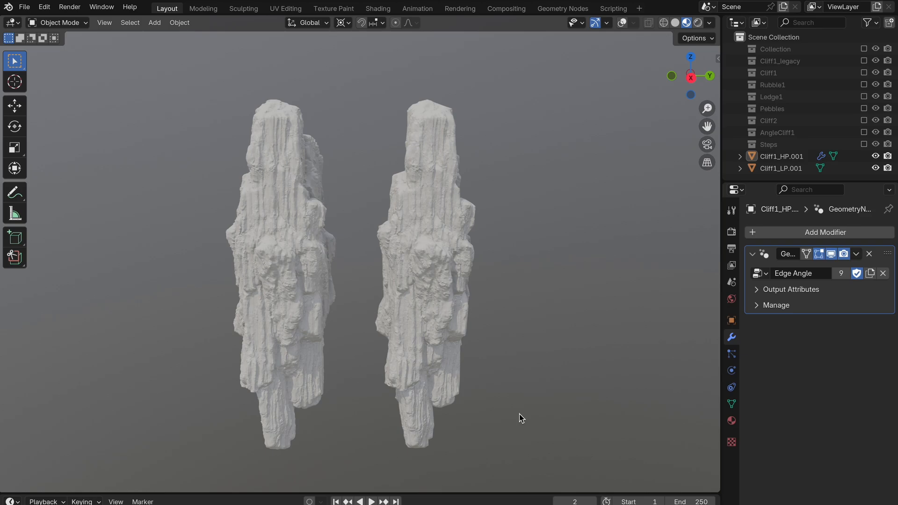
# Step: Select the high-poly cliff Cliff1_HP.001, enter Edit Mode and examine the density of its mesh up close
pyautogui.hscroll(10, 519, 414)
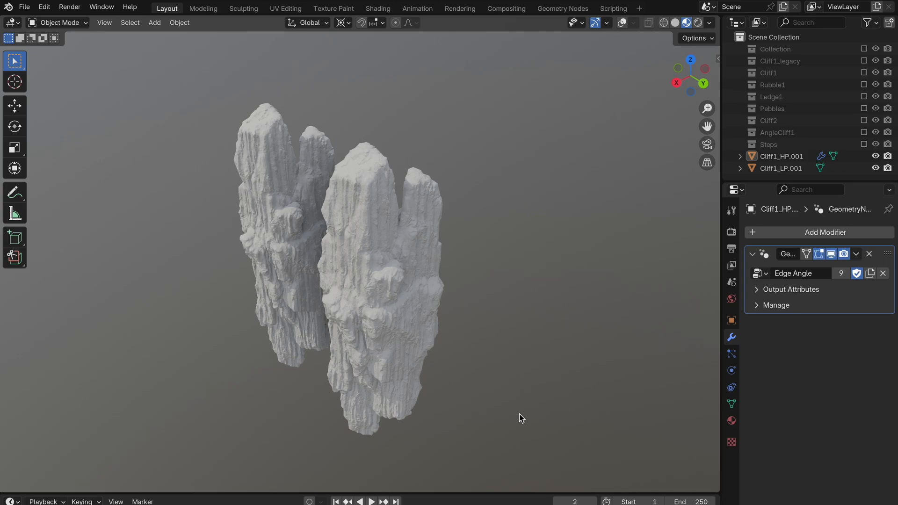
pyautogui.scroll(3, 519, 414)
pyautogui.click(331, 237)
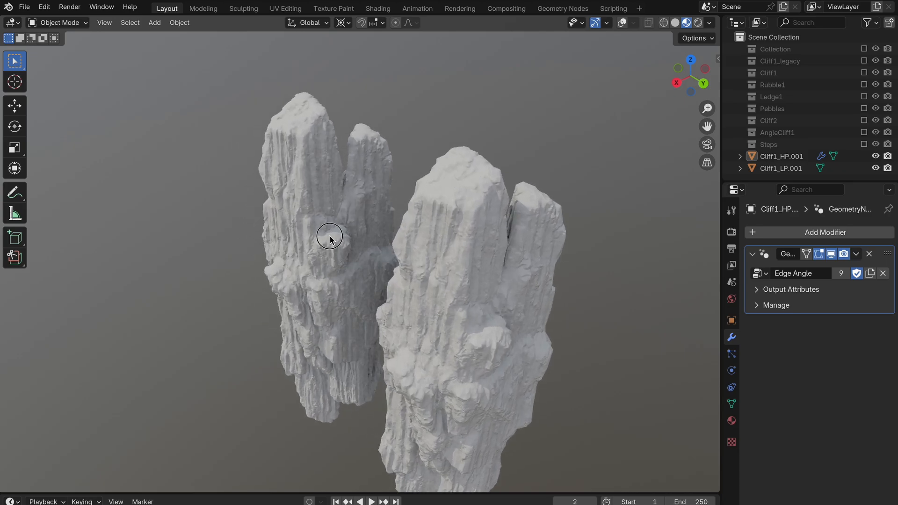
pyautogui.hscroll(10, 331, 239)
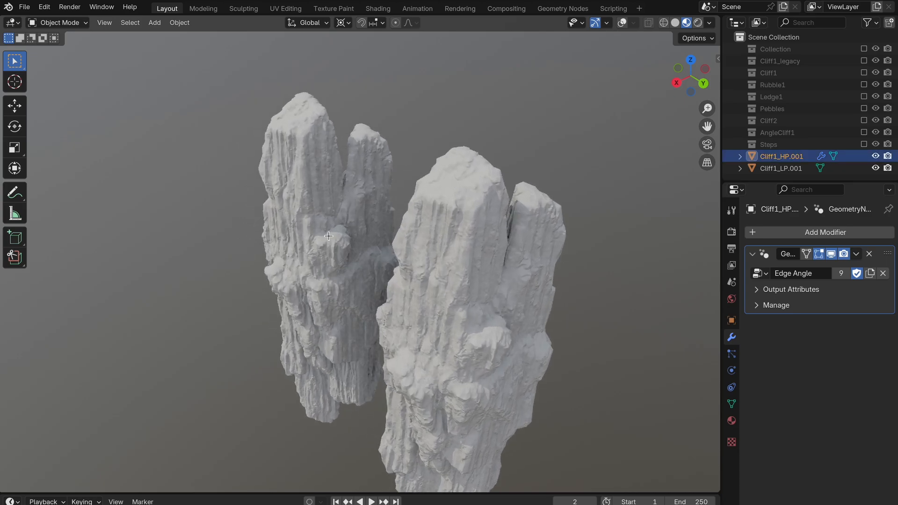
pyautogui.press('Tab')
pyautogui.scroll(10, 328, 237)
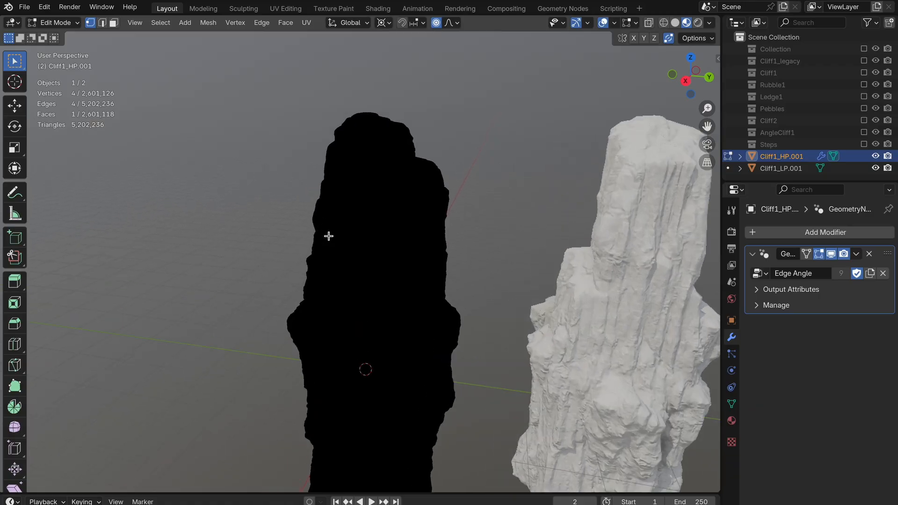
pyautogui.scroll(8, 328, 236)
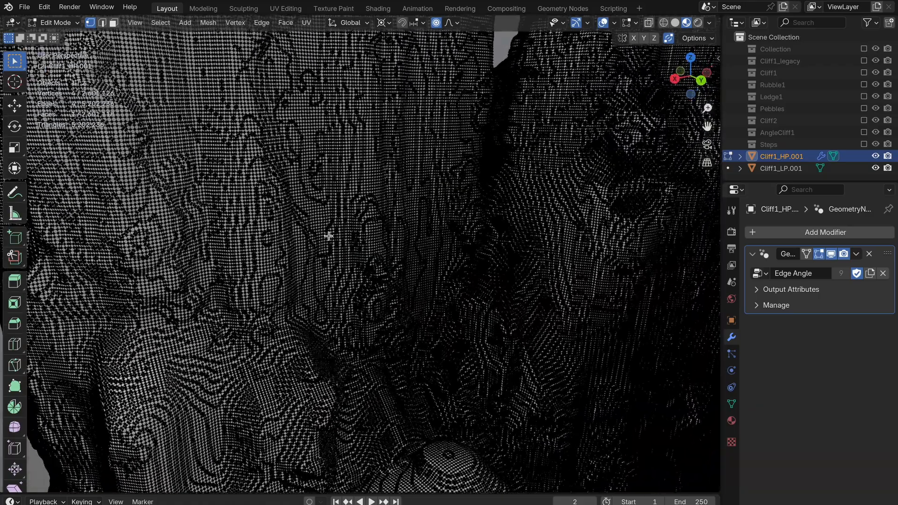
pyautogui.keyDown('shift'); pyautogui.hscroll(-8, 329, 235); pyautogui.keyUp('shift')
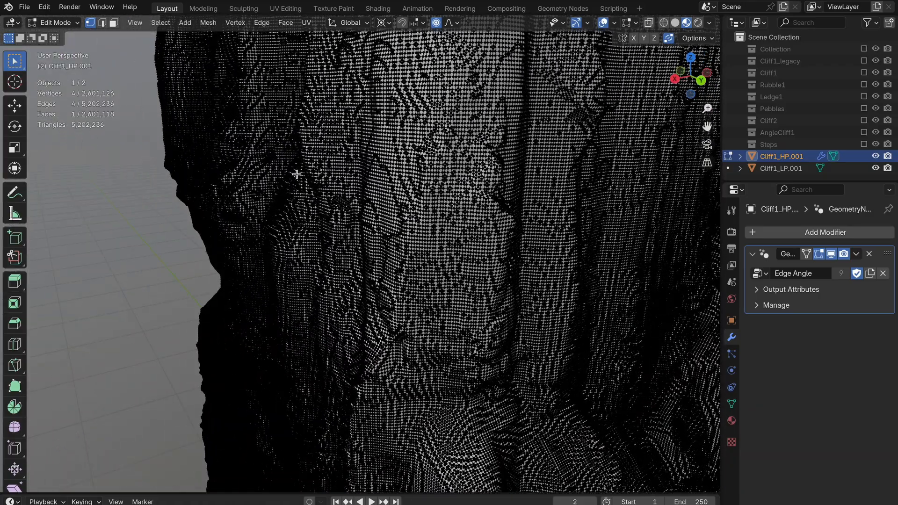
pyautogui.scroll(8, 401, 216)
pyautogui.scroll(-12, 402, 217)
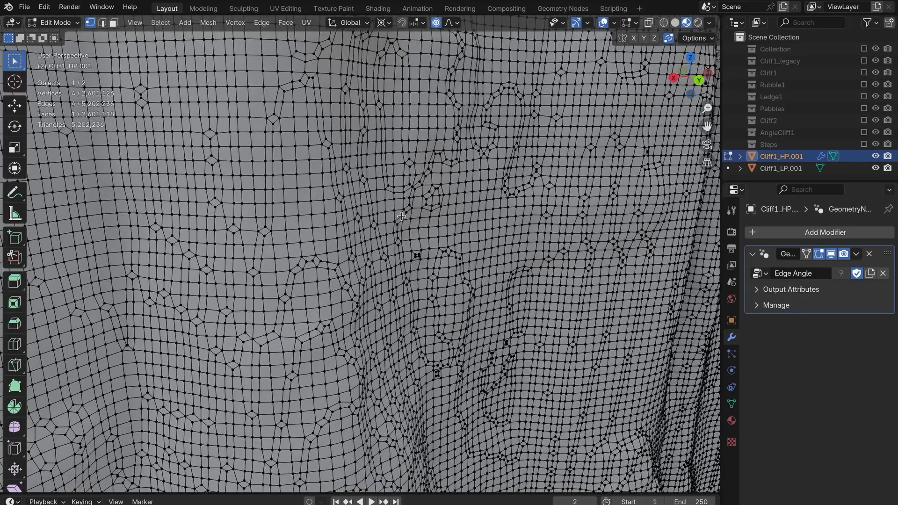
pyautogui.scroll(8, 401, 216)
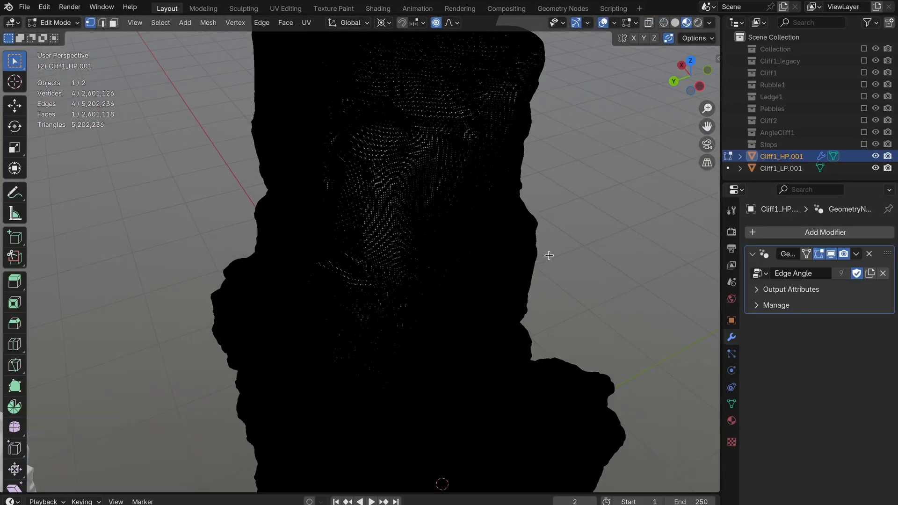
# Step: Return the high-poly cliff to Object Mode, hide the viewport overlays and examine its sculpted surface detail
pyautogui.hotkey('ctrl', 'Tab')
pyautogui.click(500, 229)
pyautogui.hotkey('alt', 'shift', 'z')
pyautogui.moveTo(475, 250); pyautogui.dragTo(432, 215, button='middle')
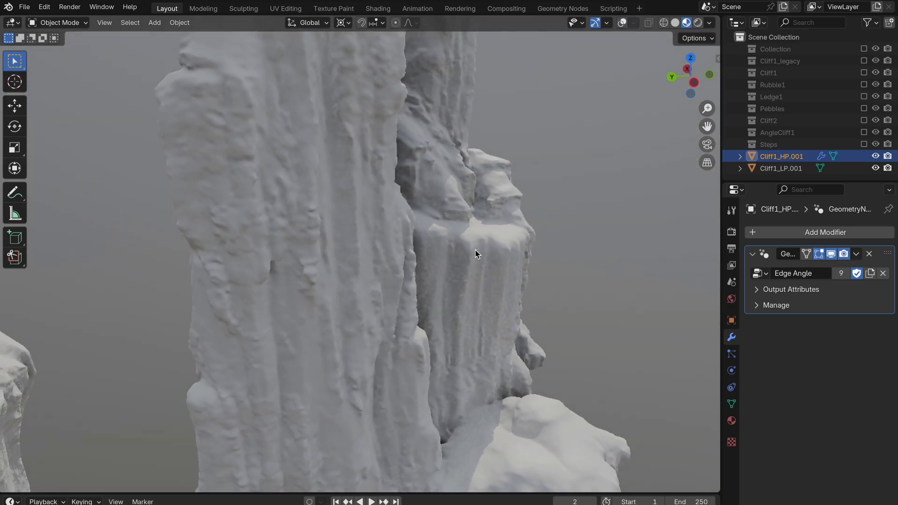
pyautogui.scroll(5, 476, 250)
pyautogui.moveTo(332, 264); pyautogui.dragTo(262, 260, button='middle')
pyautogui.scroll(-7, 332, 265)
pyautogui.moveTo(332, 265); pyautogui.dragTo(409, 249, button='middle')
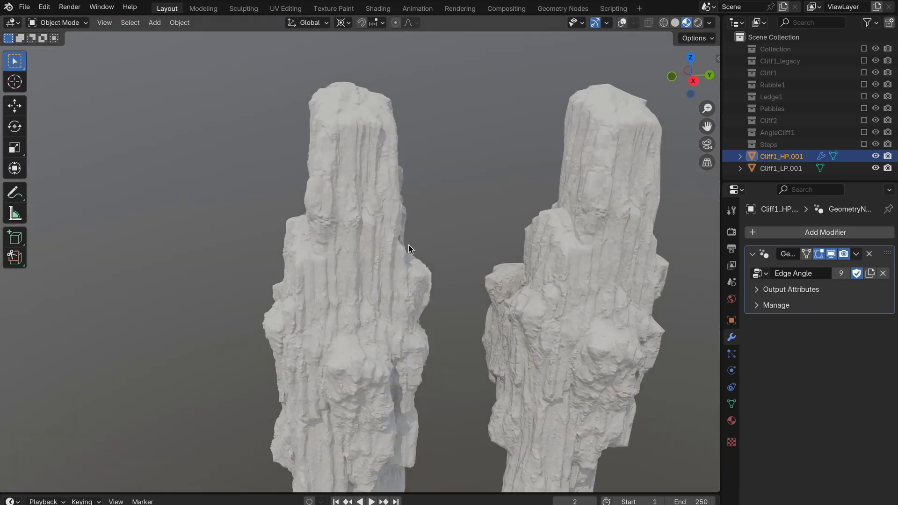
# Step: Select the low-poly cliff Cliff1_LP.001, show the overlays and examine its wireframe in Edit Mode
pyautogui.click(619, 255)
pyautogui.press('KP_Decimal')
pyautogui.hotkey('alt', 'shift', 'z')
pyautogui.scroll(-2, 619, 255)
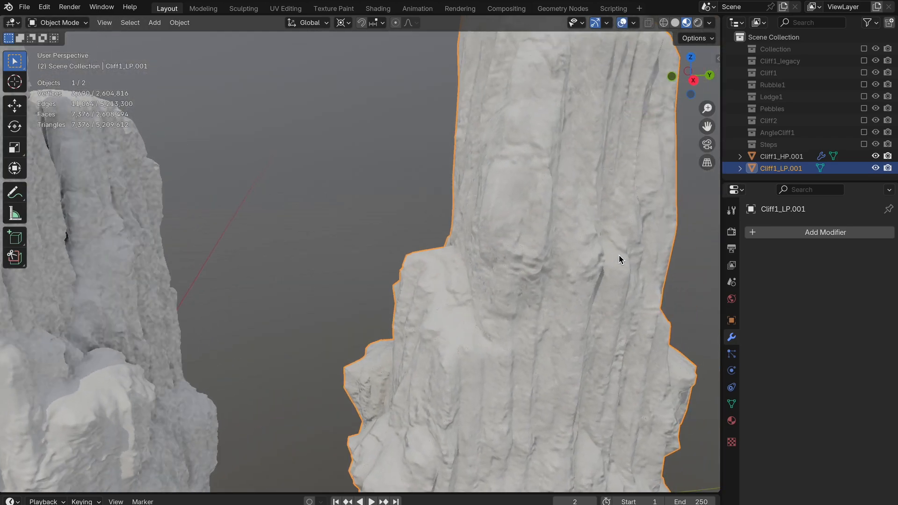
pyautogui.press('Tab')
pyautogui.moveTo(619, 255); pyautogui.dragTo(660, 274, button='middle')
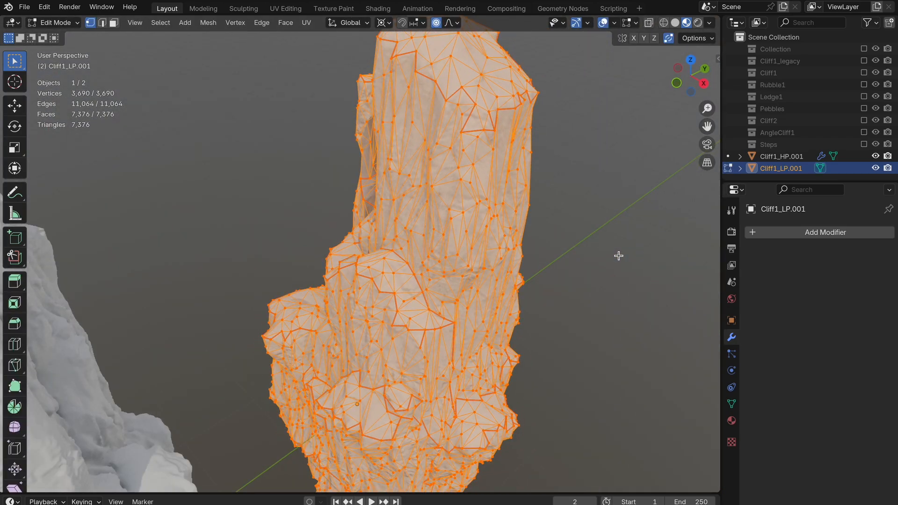
pyautogui.keyDown('shift'); pyautogui.moveTo(618, 256); pyautogui.dragTo(496, 182, button='middle'); pyautogui.keyUp('shift')
pyautogui.scroll(5, 618, 256)
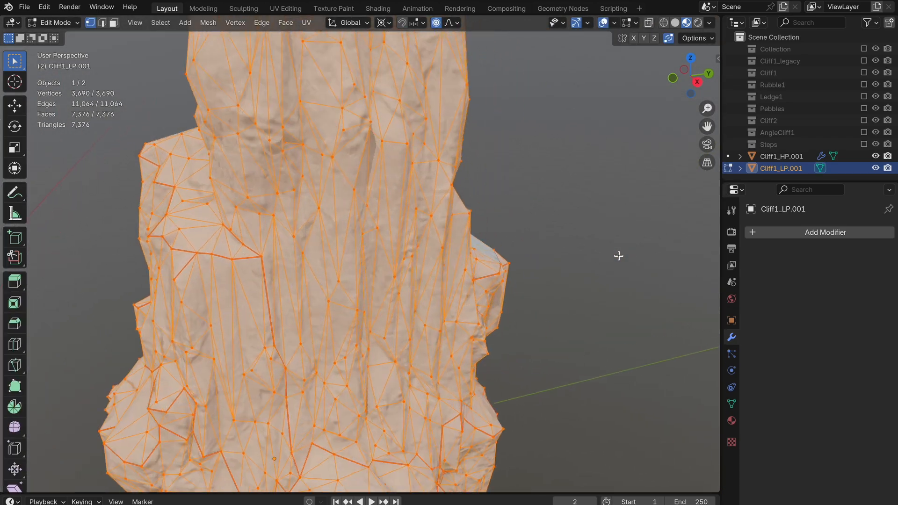
# Step: Return the low-poly cliff to Object Mode, hide the overlays and compare its shading with the high-poly cliff
pyautogui.press('Tab')
pyautogui.moveTo(619, 256); pyautogui.dragTo(683, 232, button='middle')
pyautogui.scroll(-9, 619, 256)
pyautogui.scroll(-1, 619, 256)
pyautogui.hotkey('shift', 'alt', 'z')
pyautogui.moveTo(619, 256)
pyautogui.keyDown('shift'); pyautogui.mouseDown(button='middle')
pyautogui.moveTo(655, 204)
pyautogui.moveTo(696, 196)
pyautogui.mouseUp(button='middle'); pyautogui.keyUp('shift')
pyautogui.hotkey('ctrl', '2')
pyautogui.moveTo(356, 143); pyautogui.dragTo(366, 190)
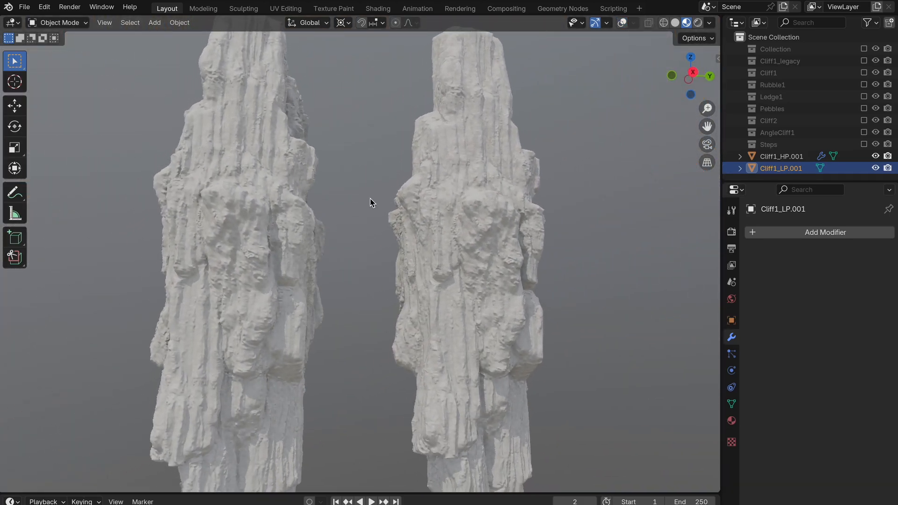
# Step: Toggle the viewport overlays to check the low-poly cliff's outline and scene statistics beside the high-poly cliff
pyautogui.hotkey('shift', 'alt', 'z')
pyautogui.moveTo(412, 218); pyautogui.dragTo(414, 258, button='middle')
pyautogui.hotkey('ctrl', 'z')
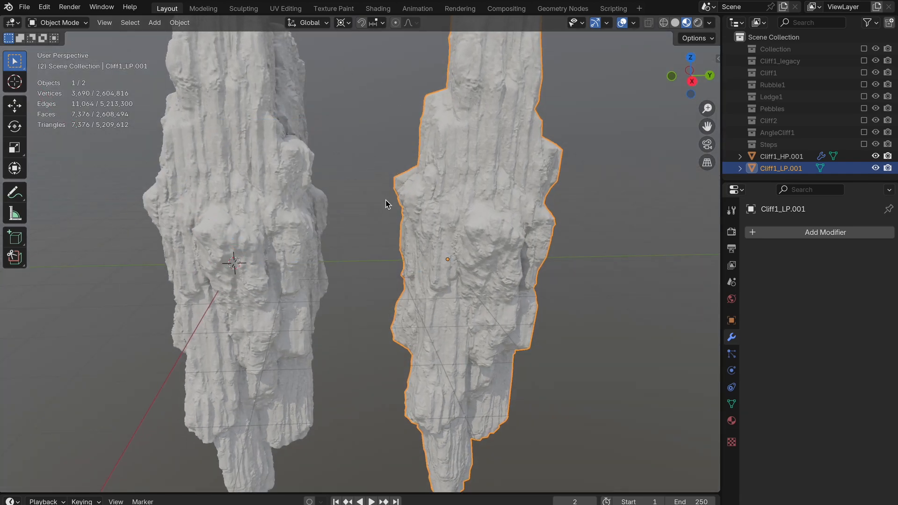
pyautogui.scroll(-6, 399, 253)
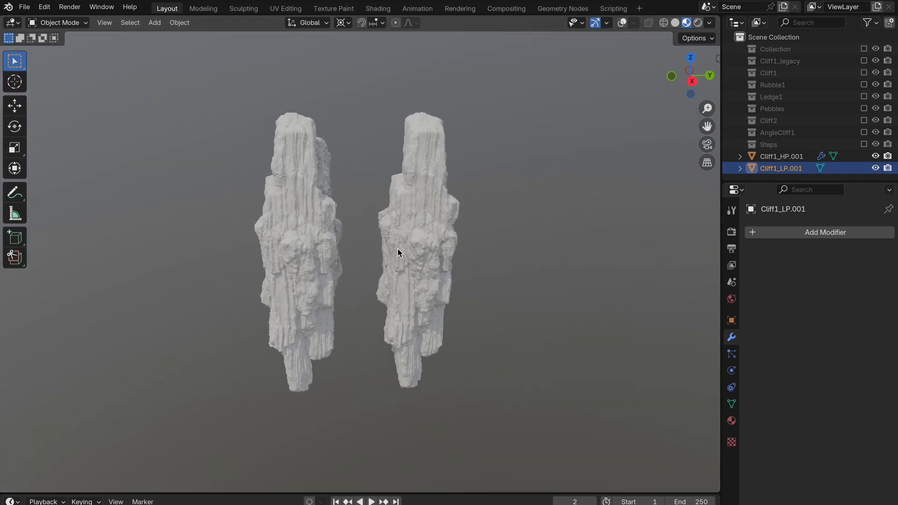
pyautogui.hotkey('shift', 'alt', 'z')
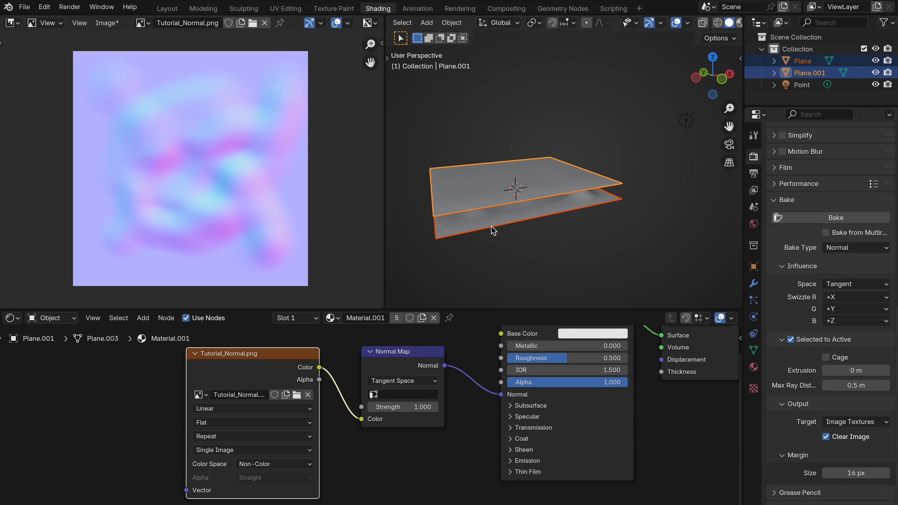
pyautogui.moveTo(414, 167)
pyautogui.mouseDown(button='middle')
pyautogui.moveTo(435, 196)
pyautogui.moveTo(414, 167)
pyautogui.mouseUp(button='middle')
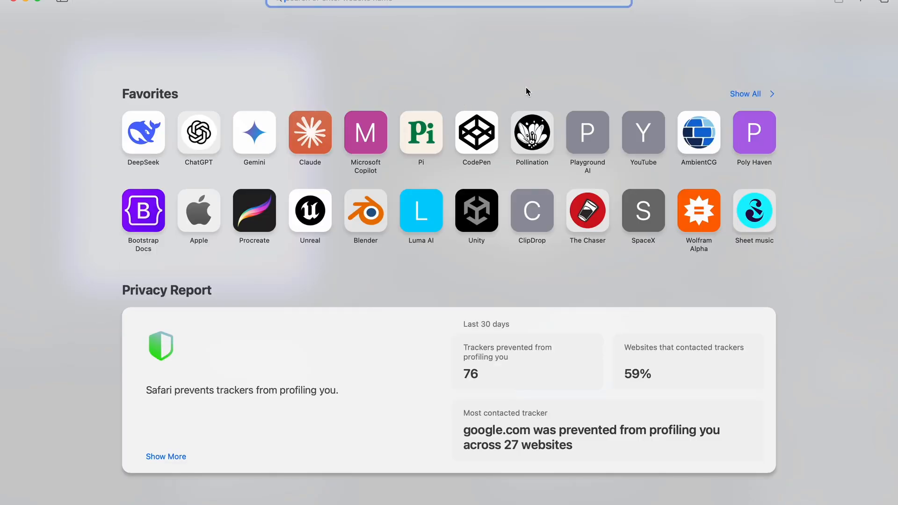
# Step: Switch to Safari, search for "marmoset toolbag" and open the Marmoset Toolbag website
pyautogui.write('marm')
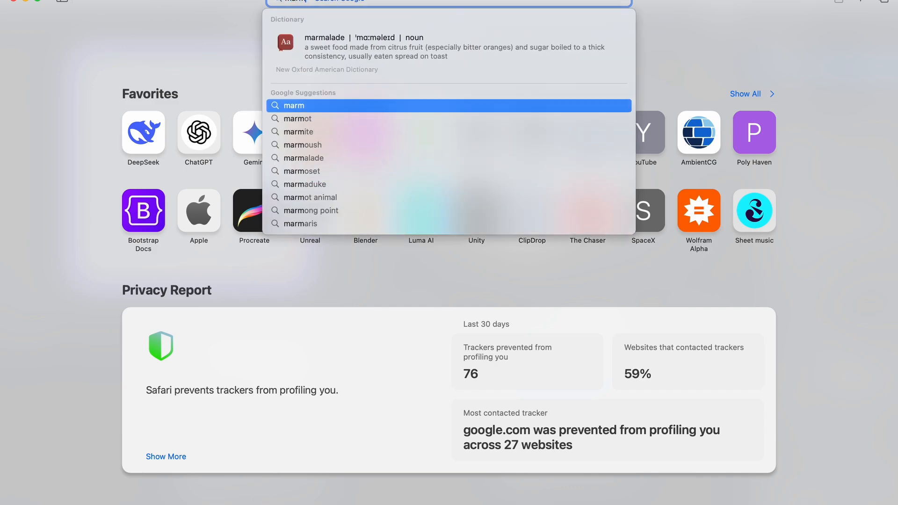
pyautogui.write('oset too')
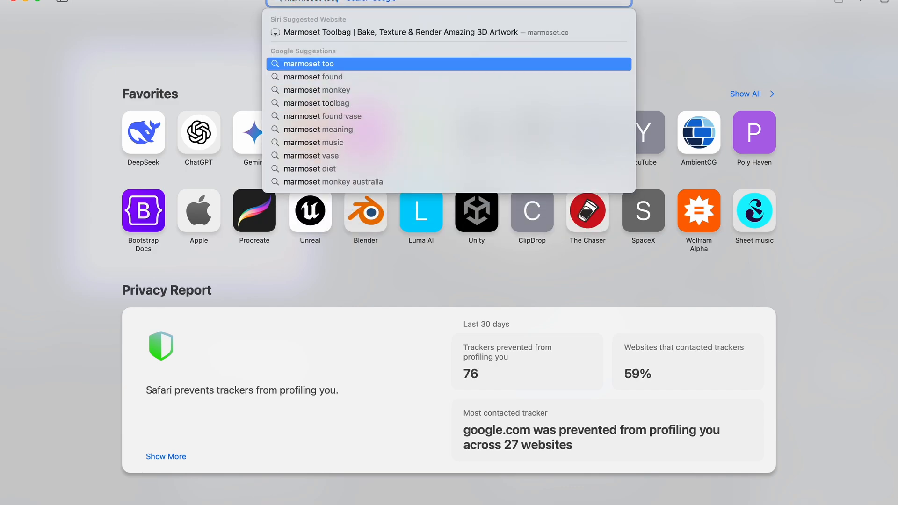
pyautogui.write('lbag')
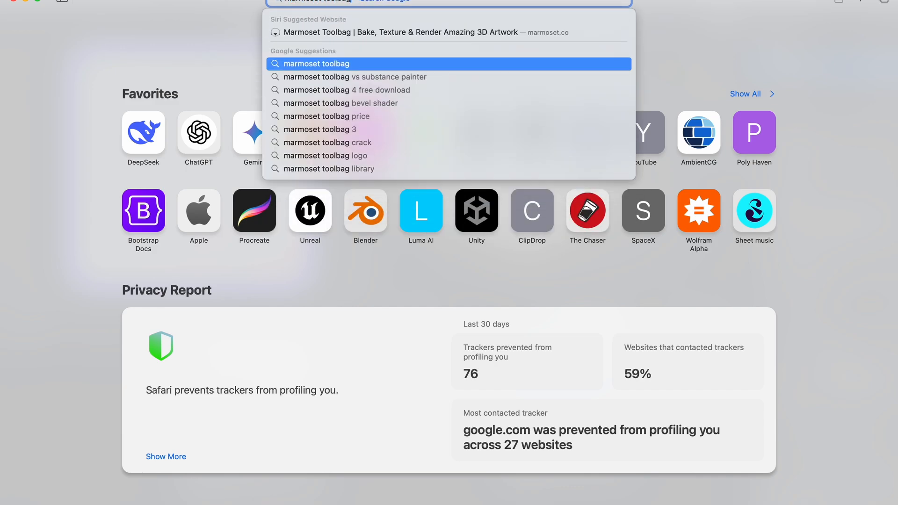
pyautogui.press('Return')
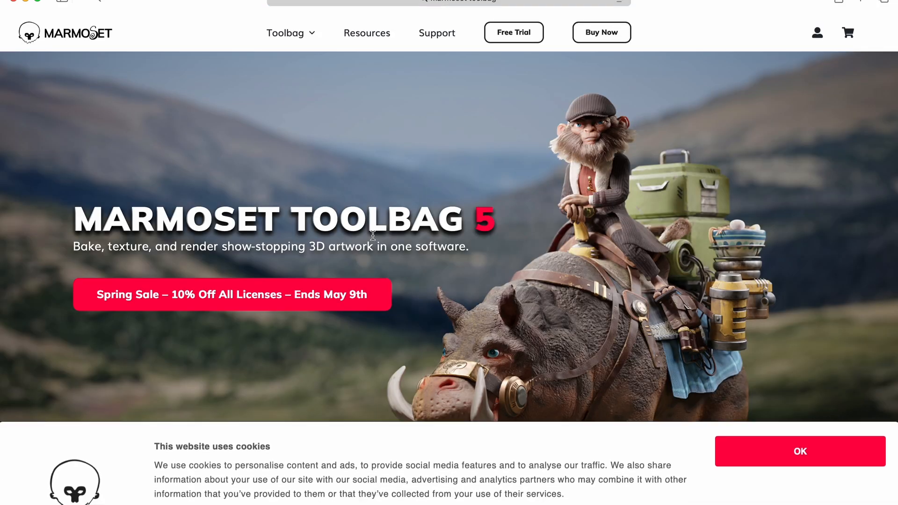
# Step: Accept the cookie notice on the Marmoset Toolbag site and skim the introduction on its home page
pyautogui.click(754, 450)
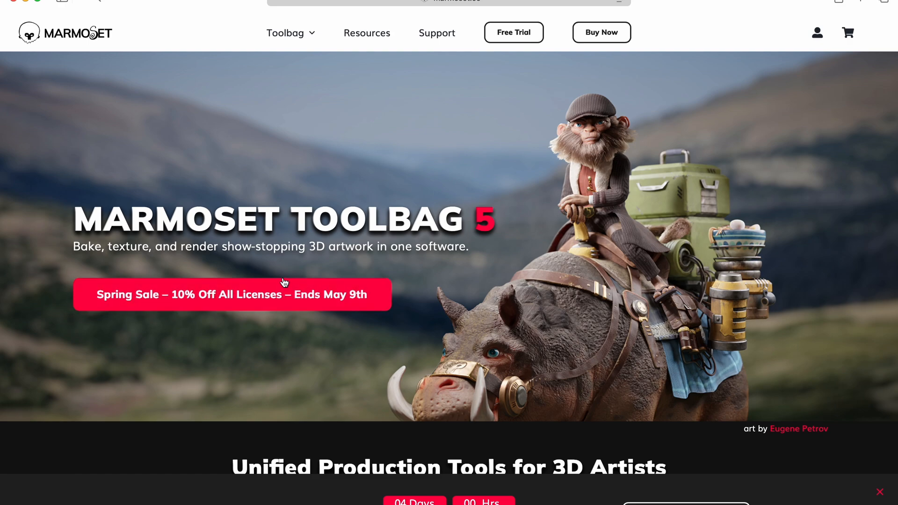
pyautogui.scroll(-3, 295, 315)
pyautogui.scroll(-3, 294, 315)
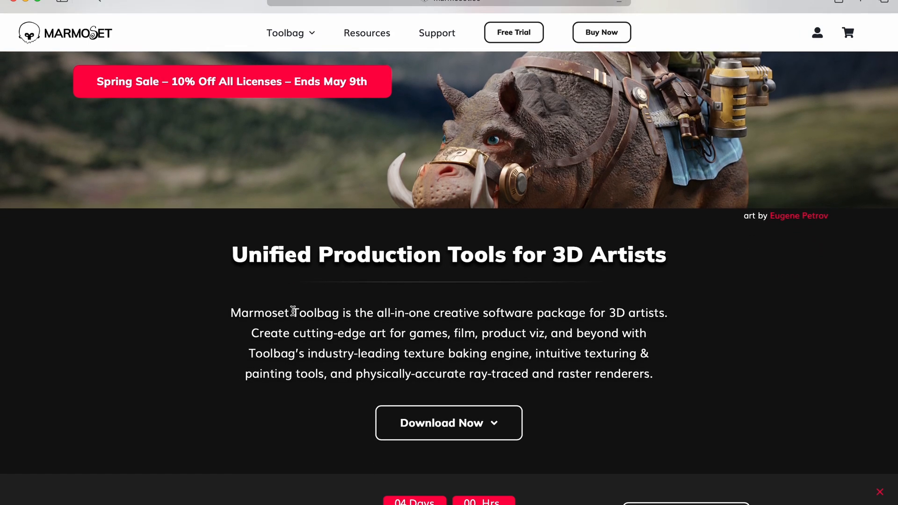
pyautogui.scroll(6, 293, 311)
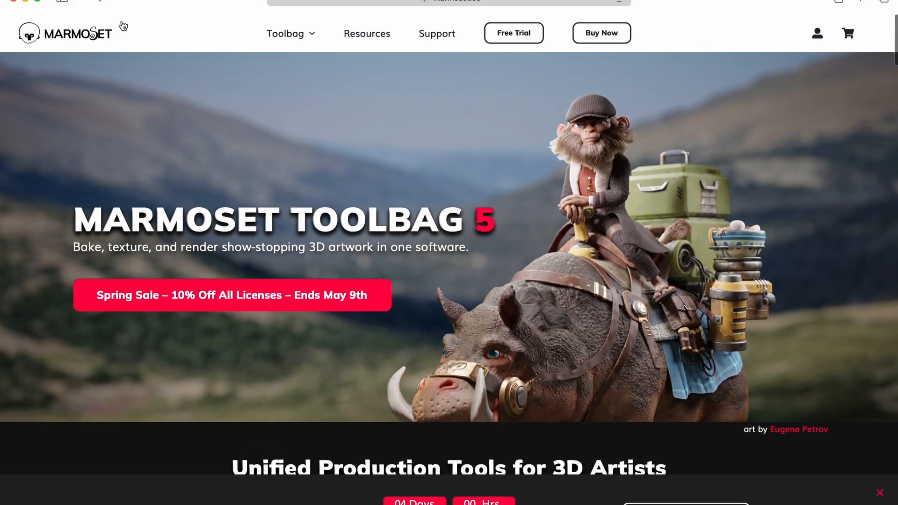